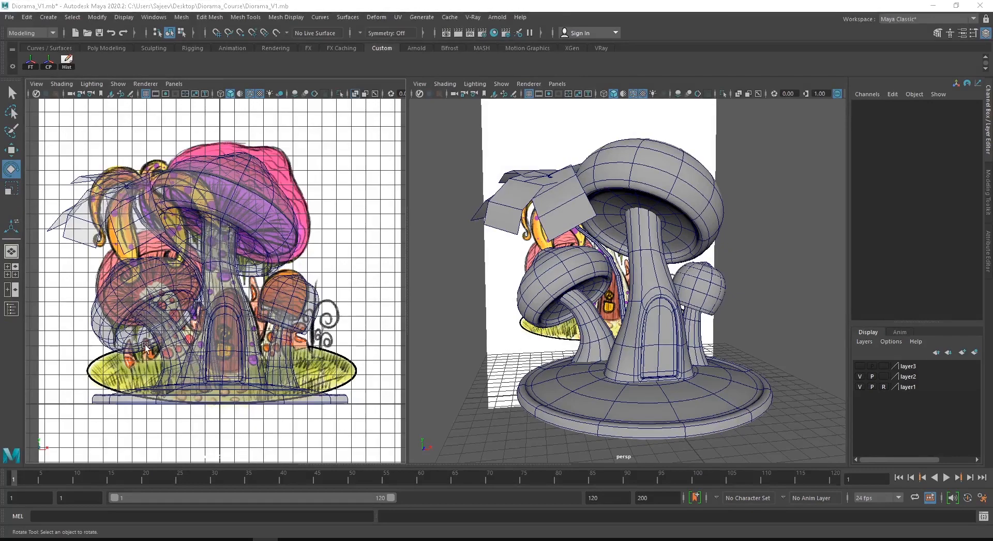
Step: Widen the front reference view against the perspective view and frame the mushroom sketch in it
scroll(108, 353, up, 3)
scroll(119, 344, down, 3)
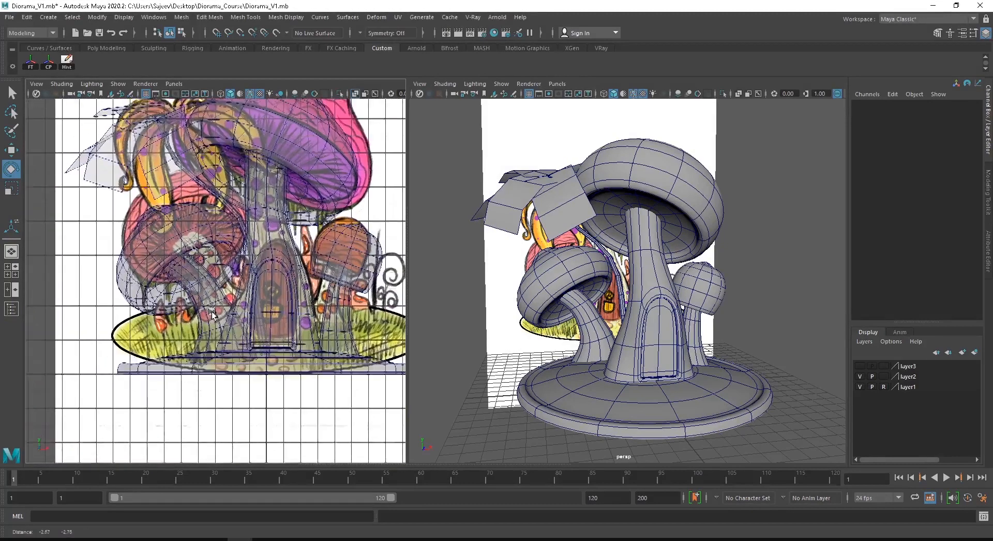
scroll(135, 333, up, 5)
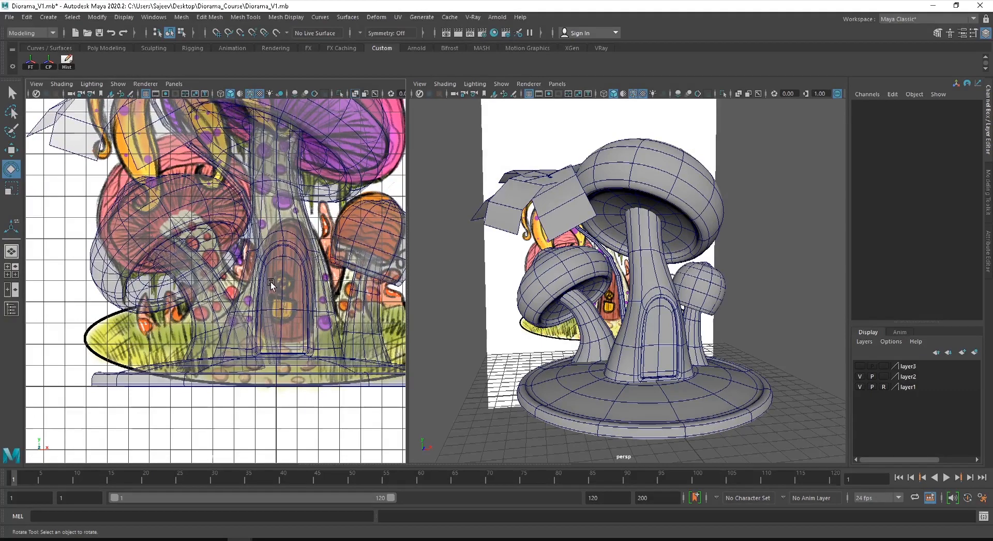
scroll(247, 281, up, 2)
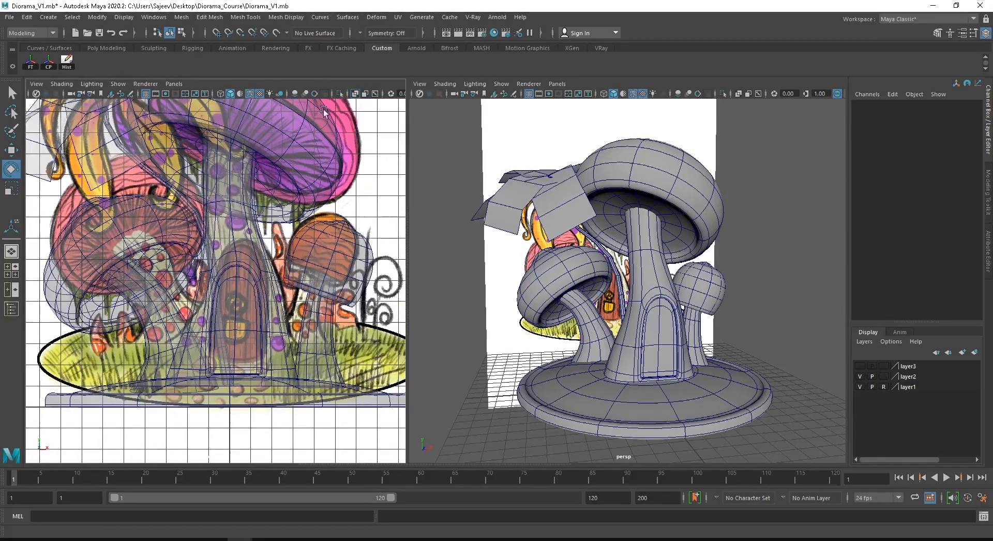
scroll(227, 331, up, 3)
alt+middle_drag(203, 322, 209, 317)
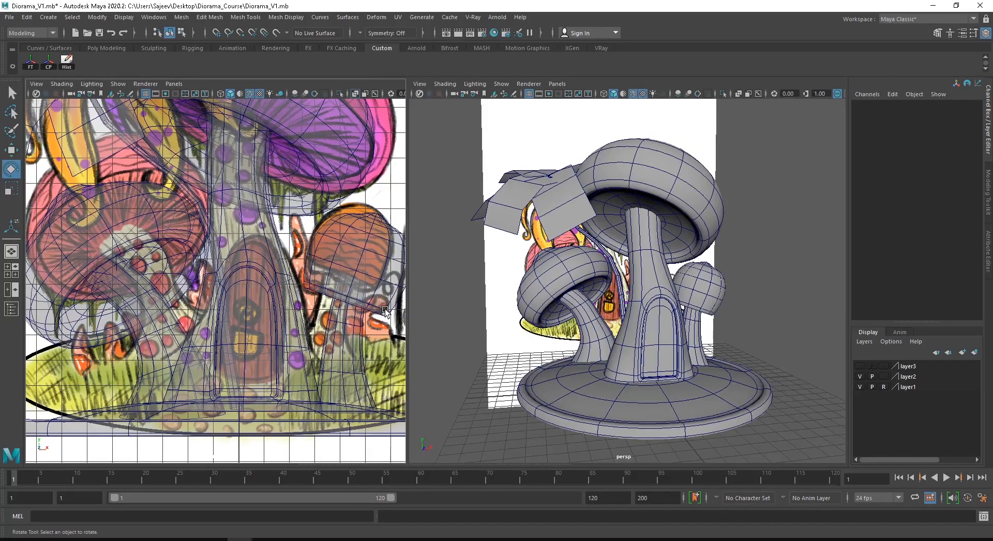
drag(408, 300, 491, 302)
scroll(317, 333, down, 4)
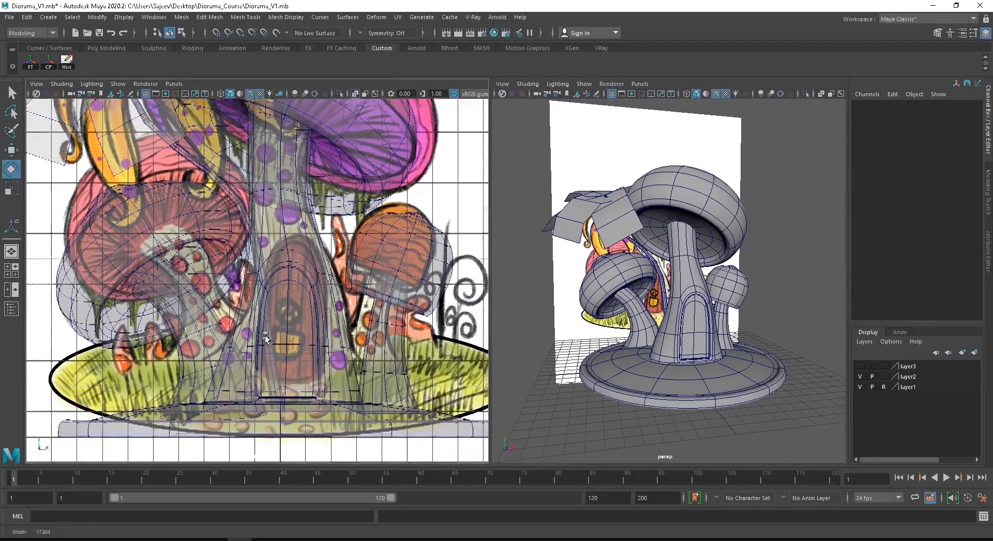
scroll(675, 303, down, 3)
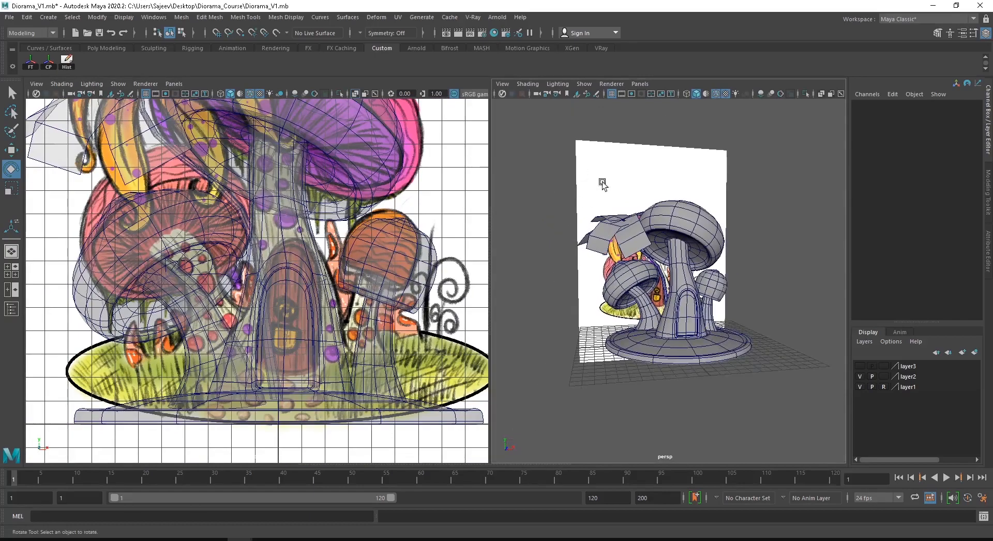
Step: Select all the diorama models and turn off their smooth mesh preview
drag(603, 183, 819, 397)
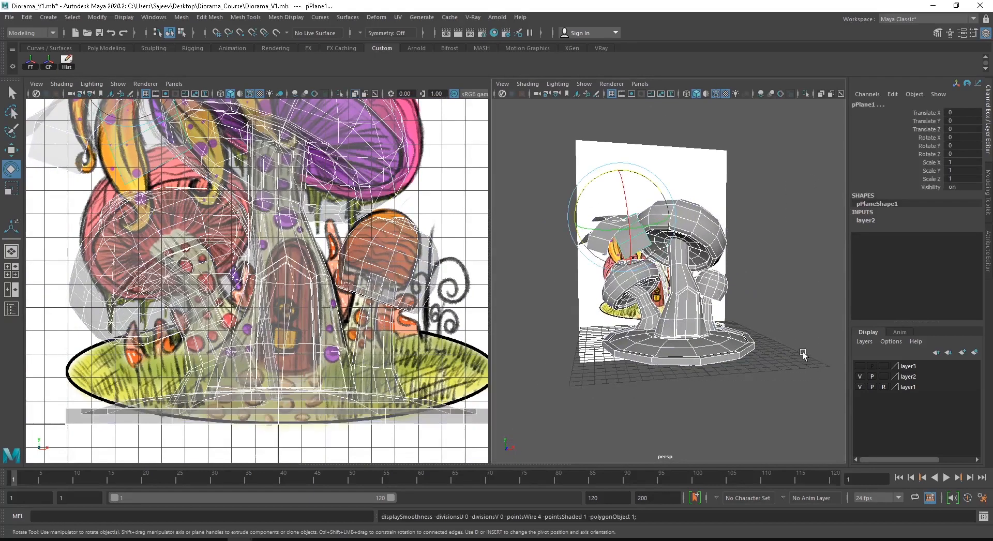
click(554, 352)
scroll(296, 336, up, 4)
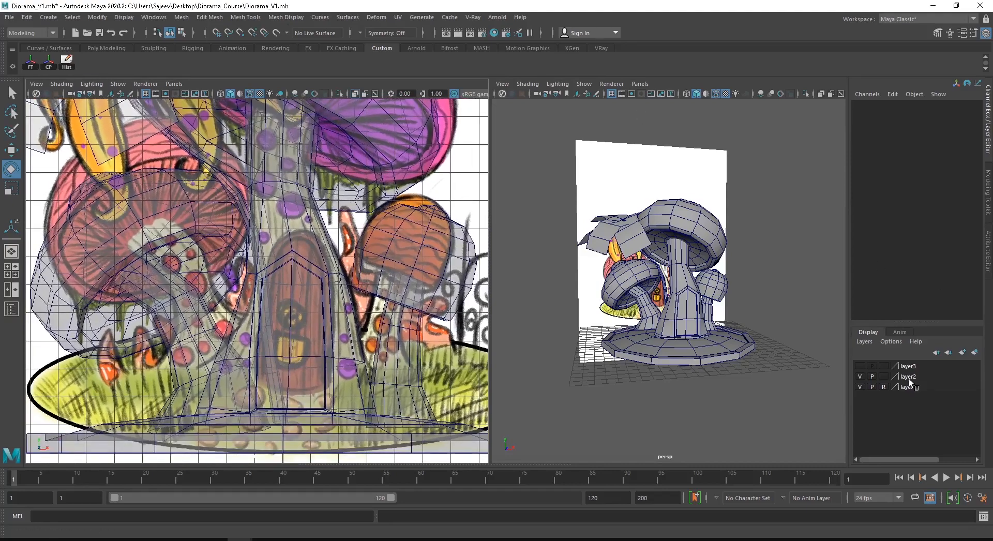
Step: Toggle layer2's visibility off and on to check which models it contains
click(889, 378)
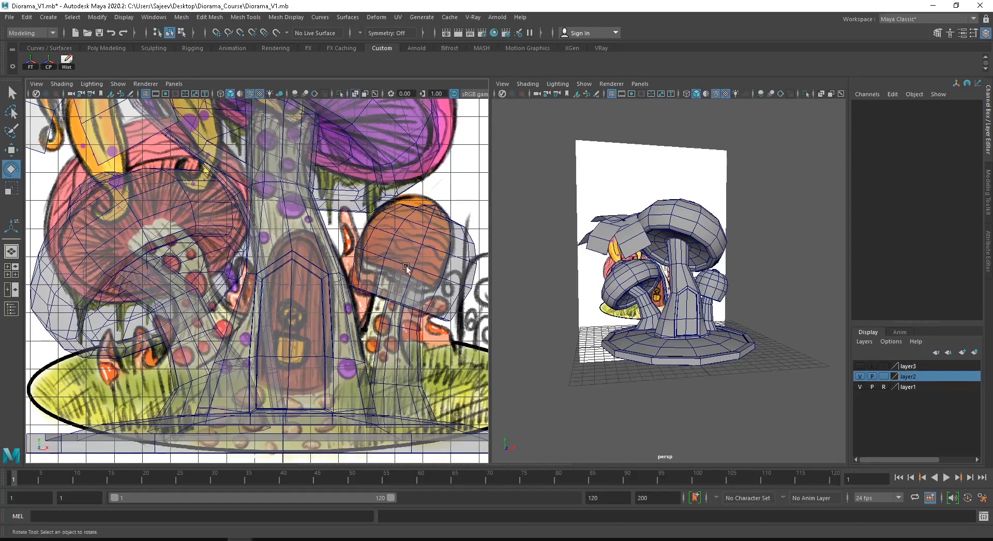
click(857, 377)
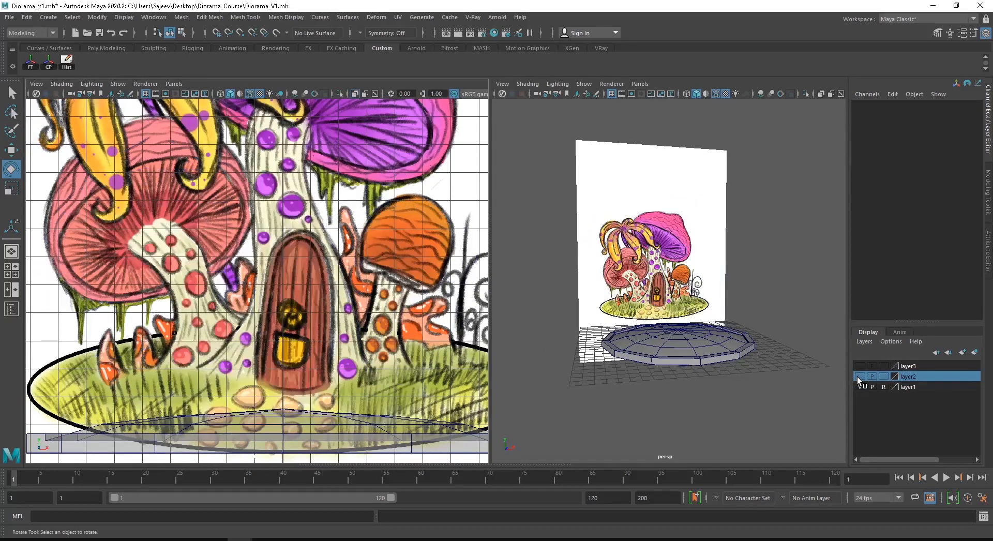
click(857, 377)
click(857, 377)
click(858, 377)
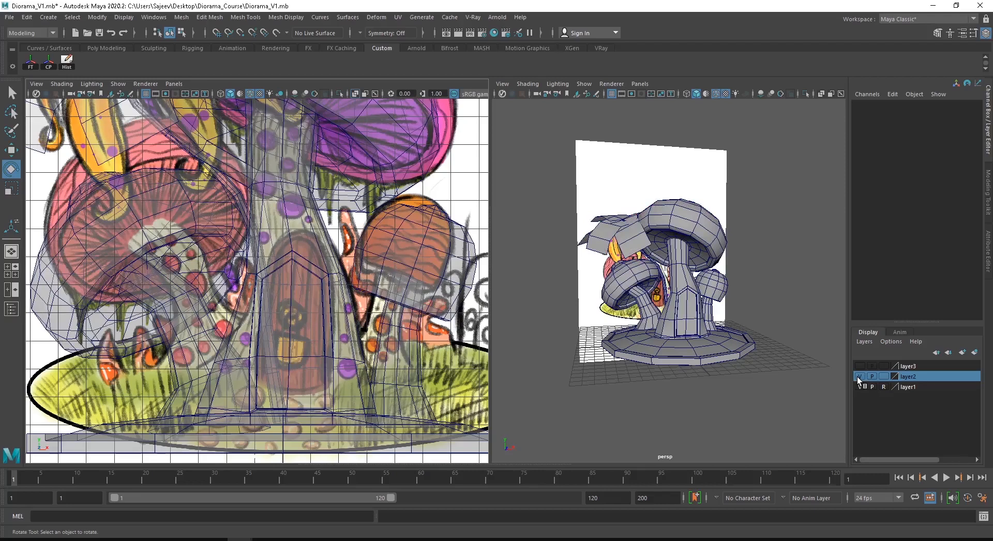
Step: Rename layer2 as completed_models and hide that layer
double_click(903, 377)
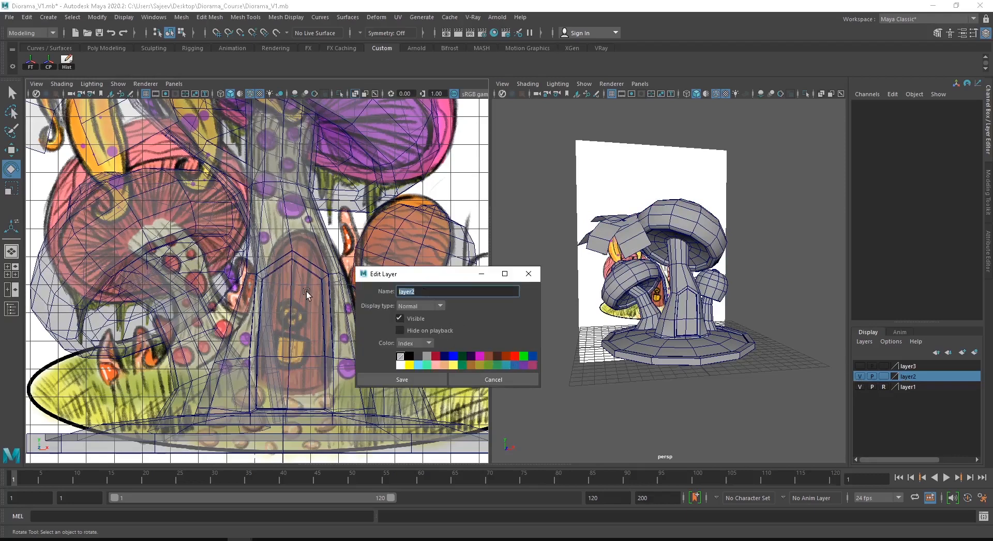
text(completed models)
key(Return)
click(449, 349)
click(408, 380)
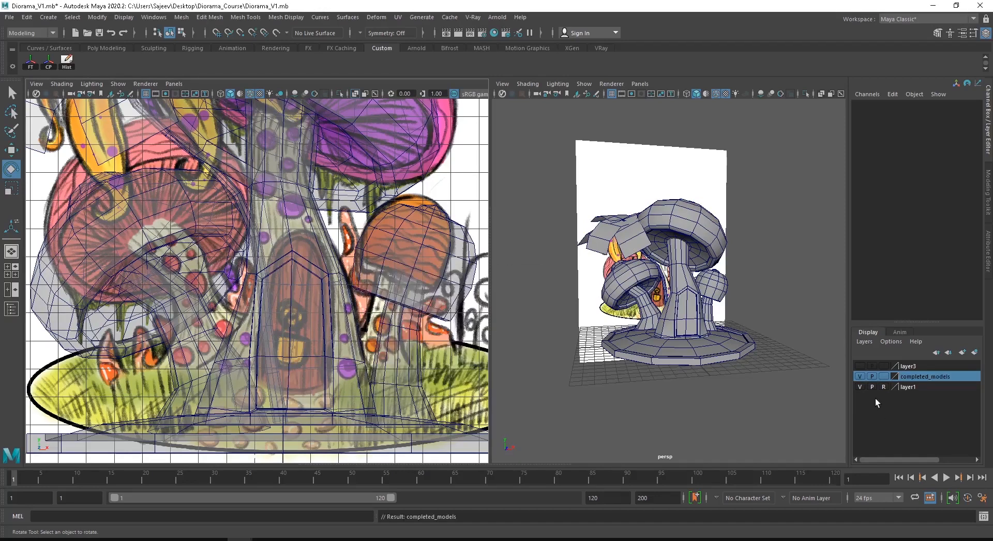
click(859, 376)
click(756, 418)
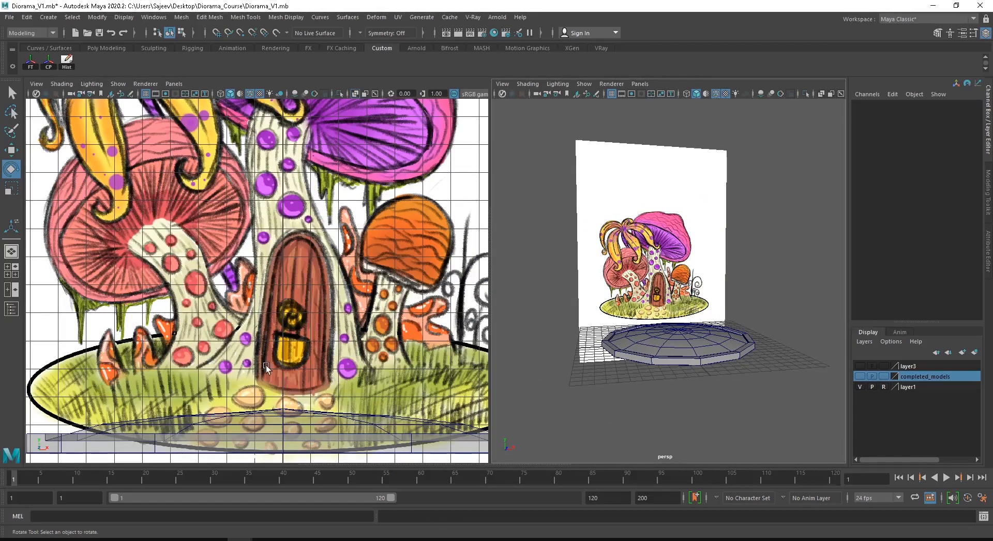
Step: Create a polygon cube about 1.25 wide, 0.94 high and 2.08 deep over the leftmost small orange sprout in the sketch
scroll(676, 316, up, 5)
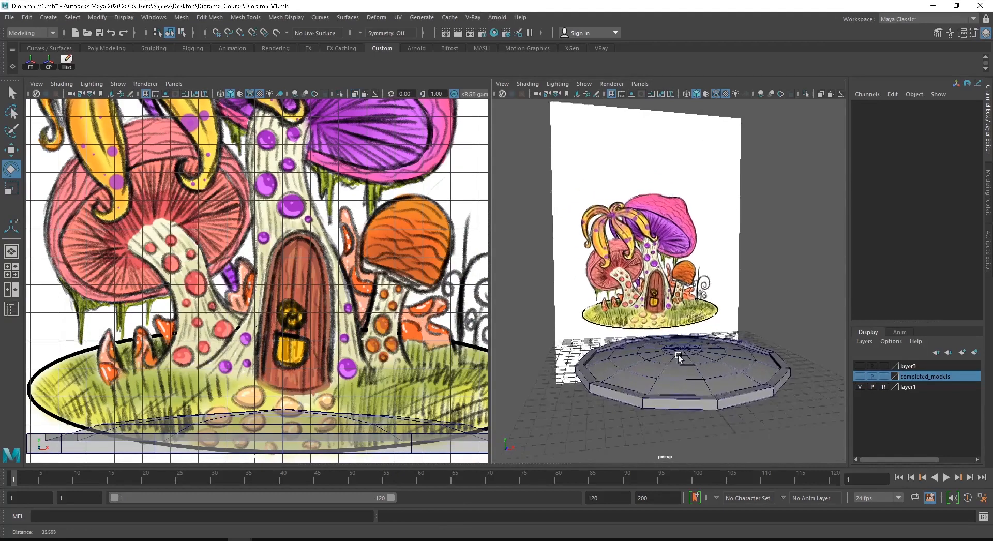
alt+right_drag(138, 370, 231, 374)
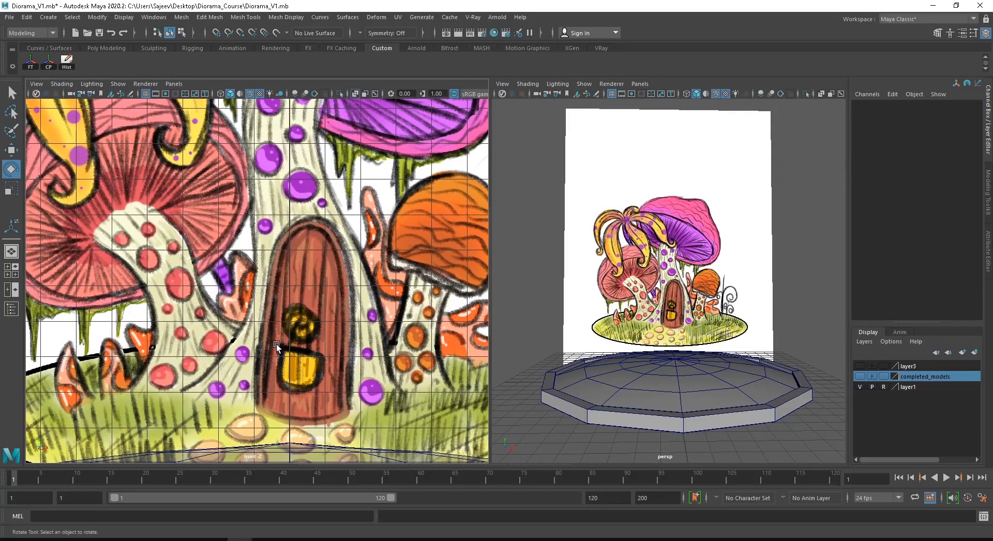
click(154, 47)
click(115, 47)
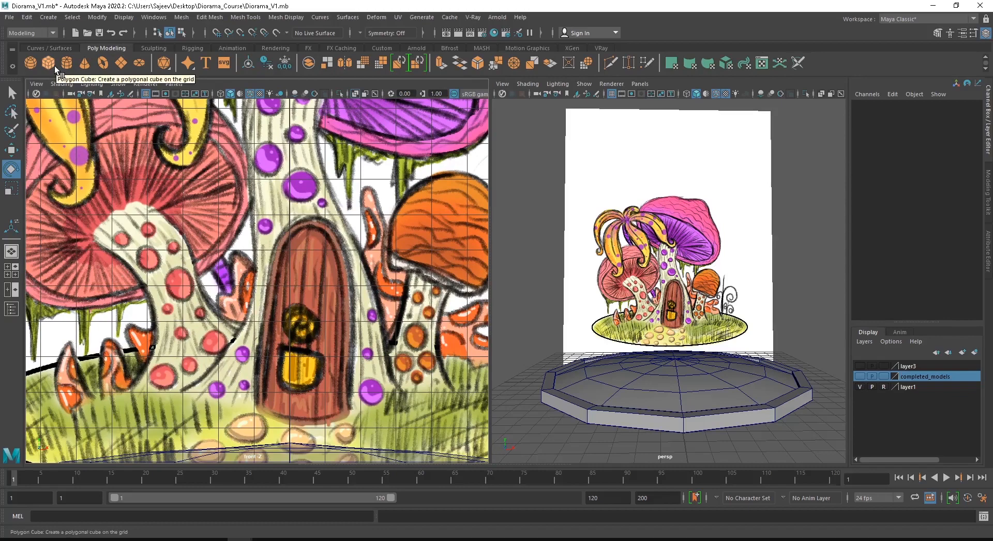
mouse_move(161, 207)
alt+middle_down()
mouse_move(183, 216)
mouse_move(253, 186)
alt+middle_up()
alt+right_drag(253, 186, 303, 189)
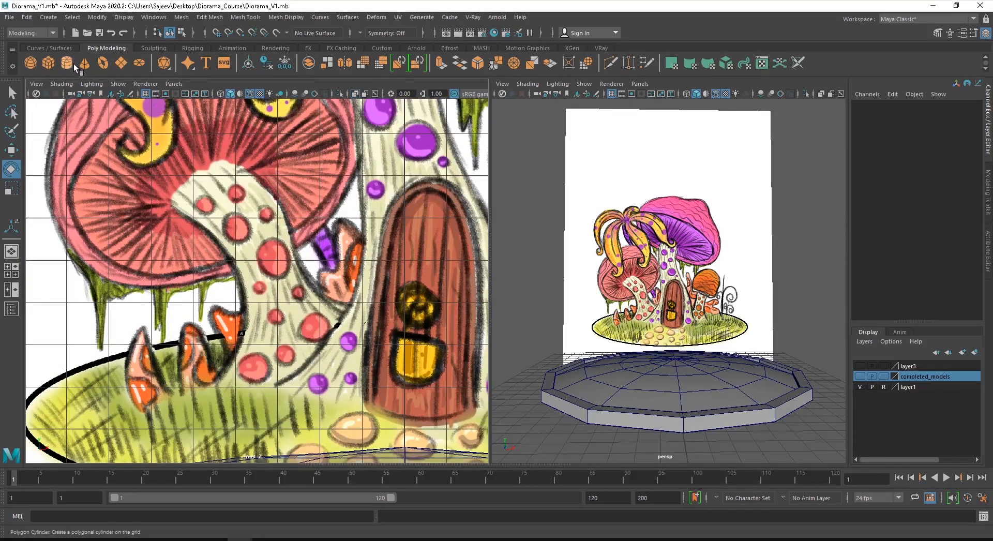
click(45, 61)
scroll(230, 330, up, 8)
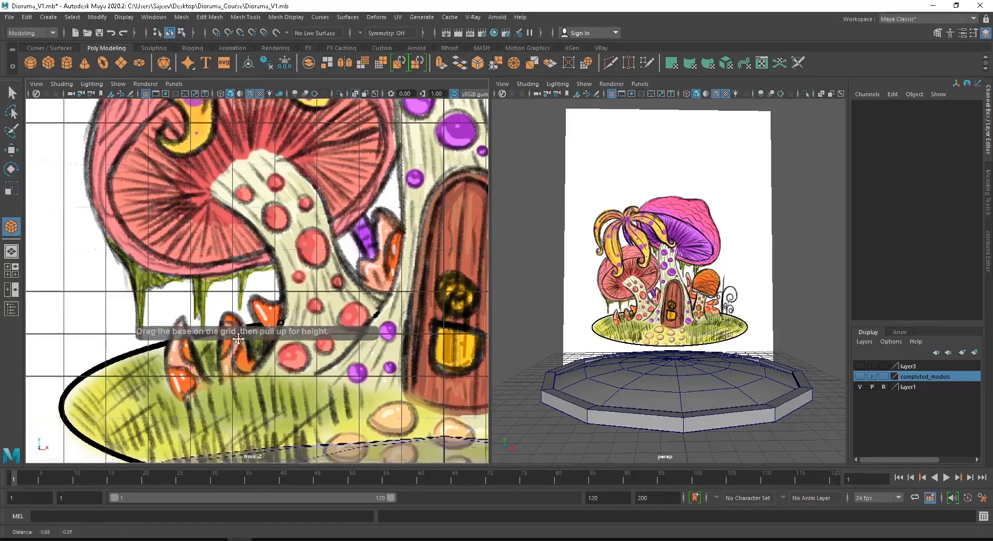
scroll(244, 315, up, 1)
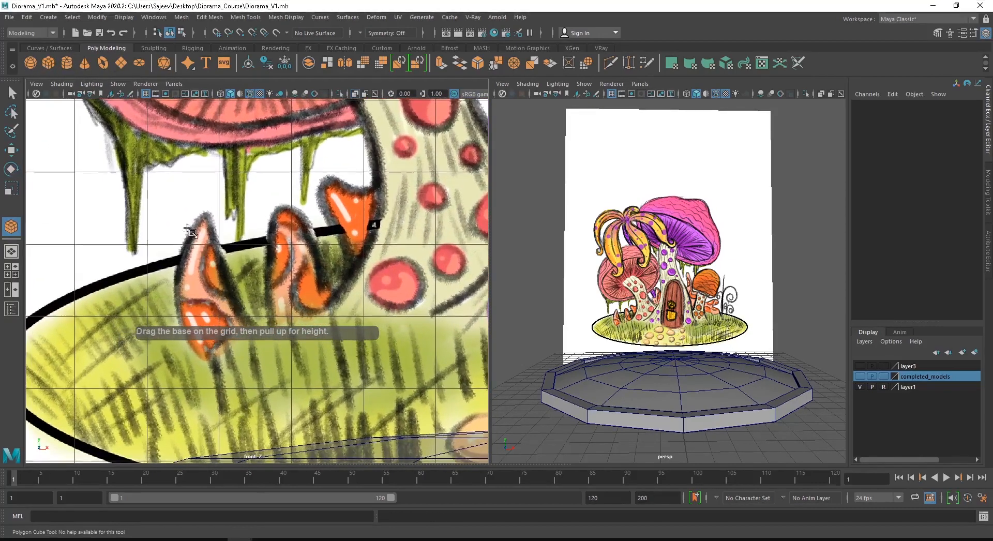
drag(167, 210, 258, 359)
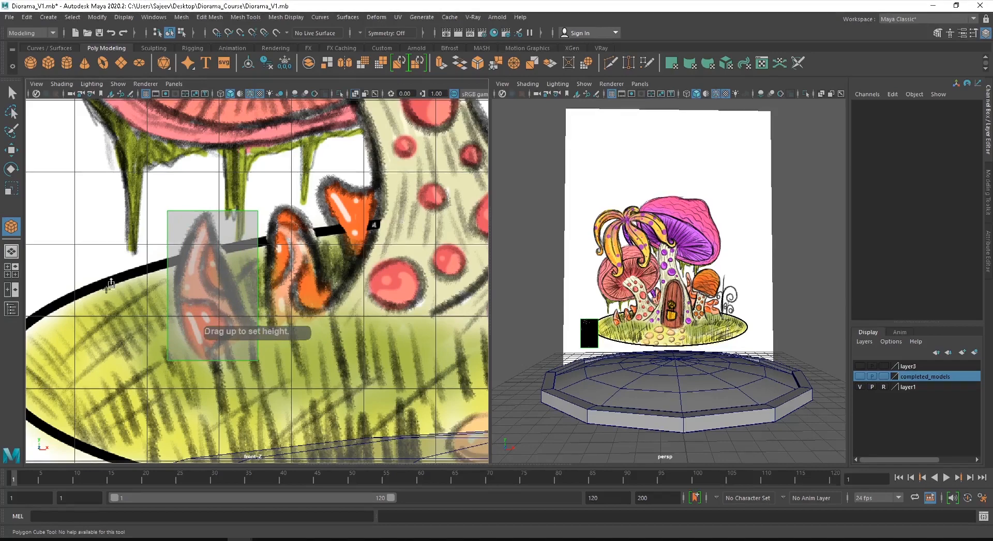
alt+drag(615, 352, 709, 357)
alt+middle_drag(708, 357, 641, 352)
alt+right_drag(641, 352, 677, 366)
drag(619, 381, 639, 388)
key(e)
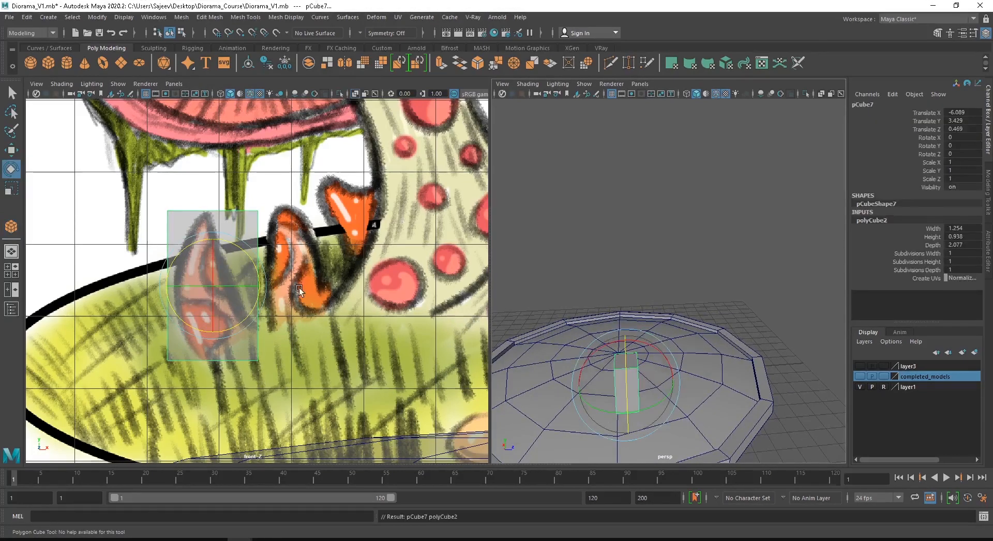
Step: Move the cube's corner vertices in the front view to taper it to the leftmost orange sprout's tip and base
alt+right_drag(190, 241, 250, 258)
alt+drag(250, 259, 218, 215)
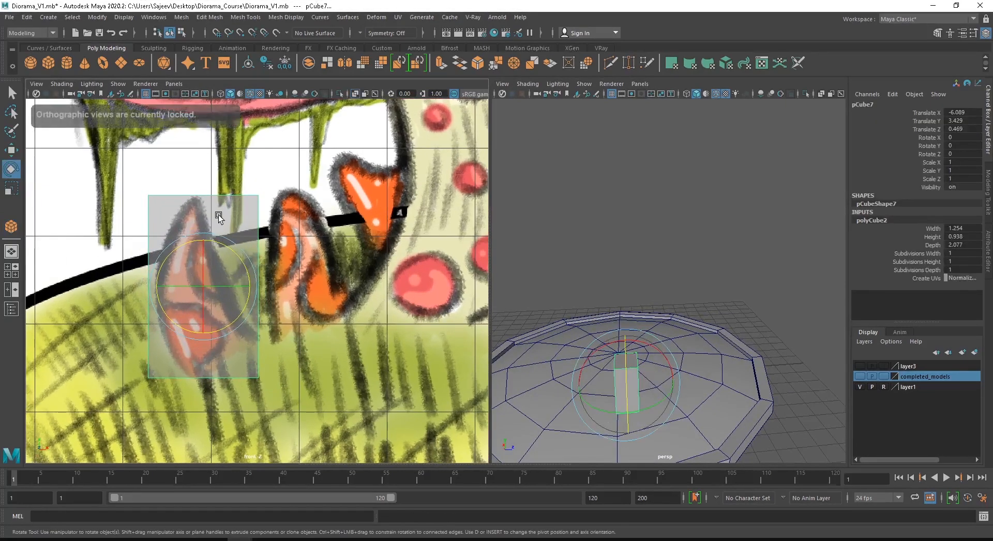
right_drag(236, 209, 184, 206)
key(w)
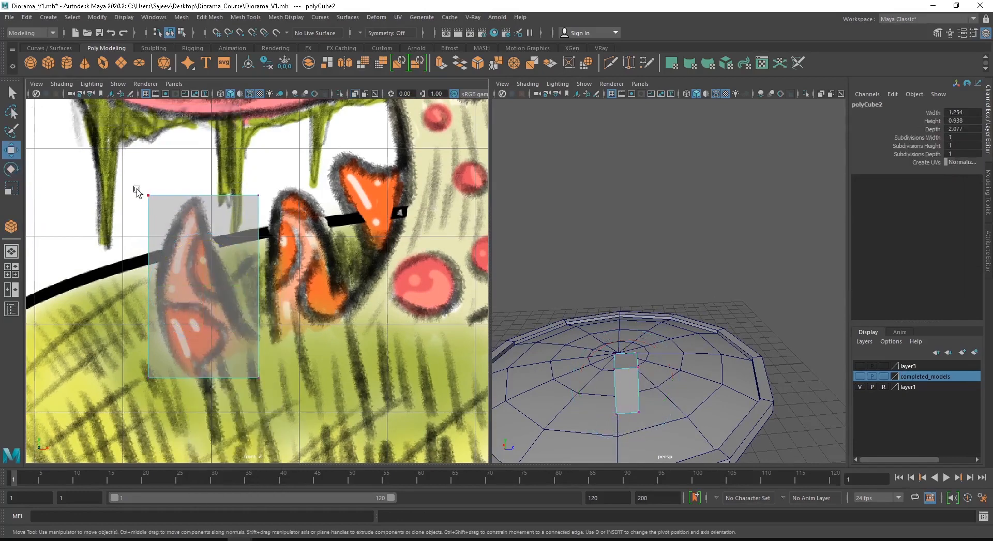
drag(161, 215, 155, 209)
drag(245, 181, 209, 207)
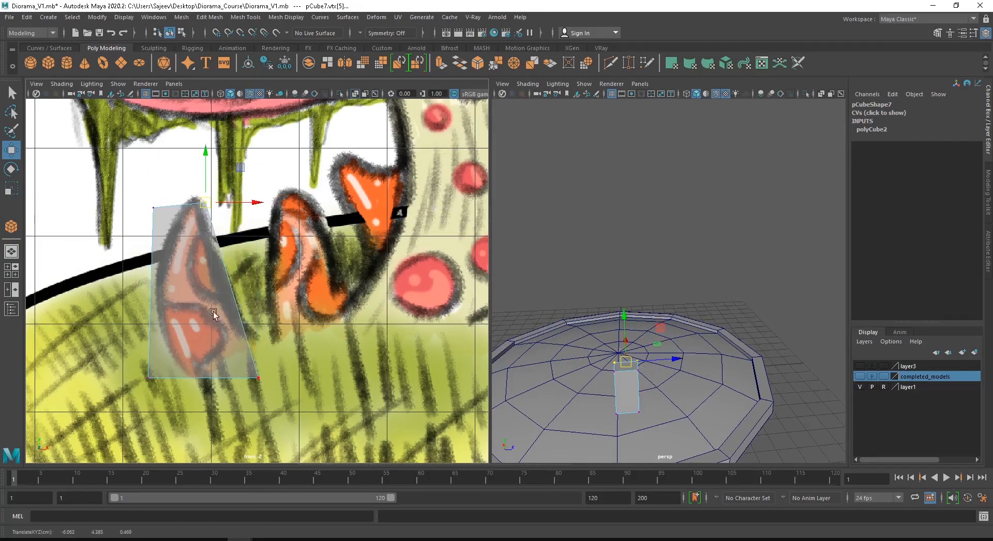
drag(245, 365, 272, 361)
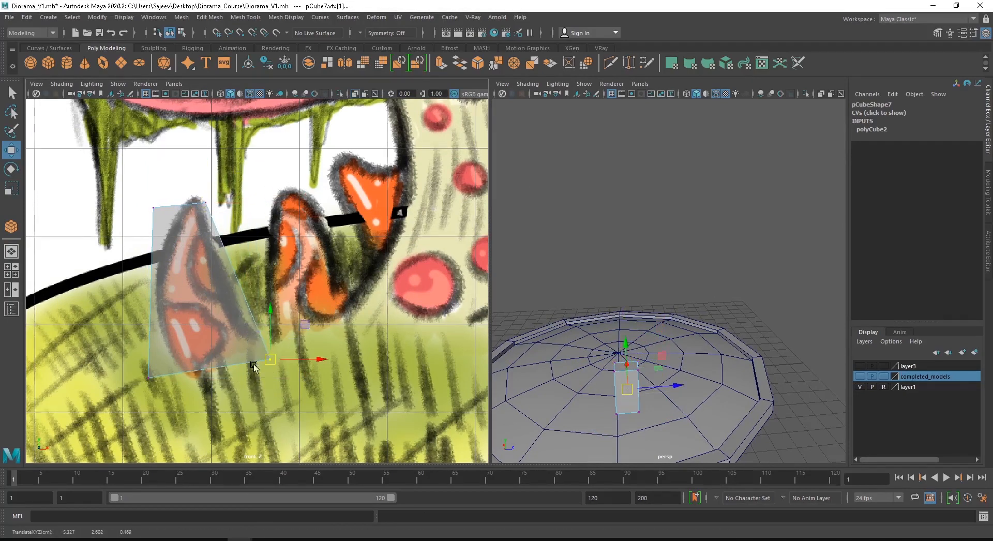
drag(131, 365, 159, 388)
drag(150, 379, 178, 389)
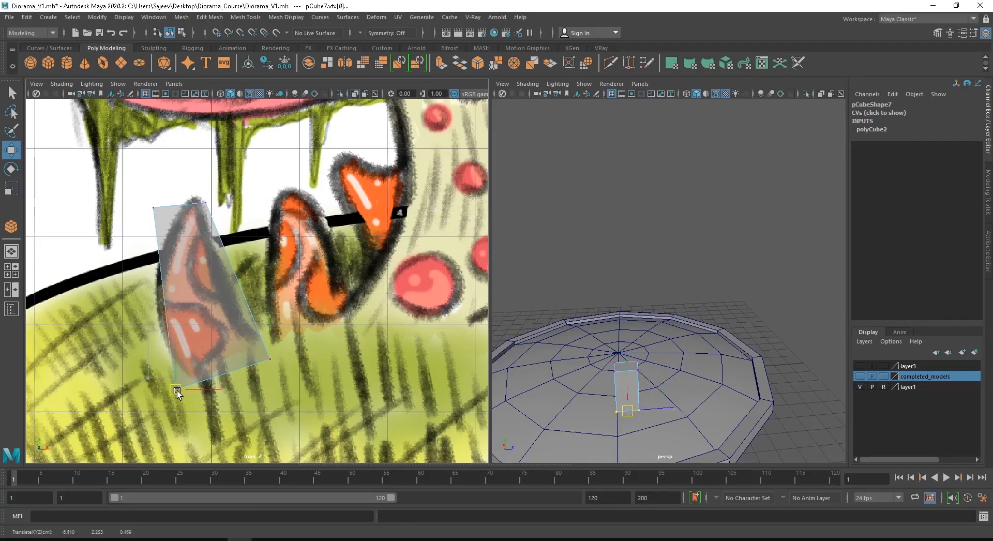
click(153, 208)
drag(153, 209, 197, 204)
click(204, 207)
Step: Insert a horizontal edge loop around the middle of the sprout block
right_drag(209, 254, 205, 225)
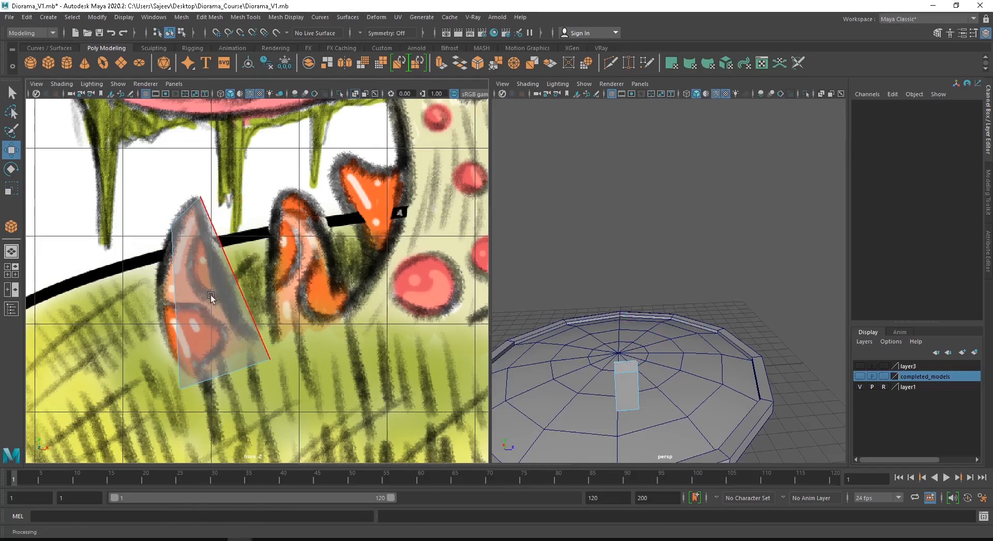
mouse_move(228, 267)
right_down()
mouse_move(269, 247)
mouse_move(228, 277)
right_up()
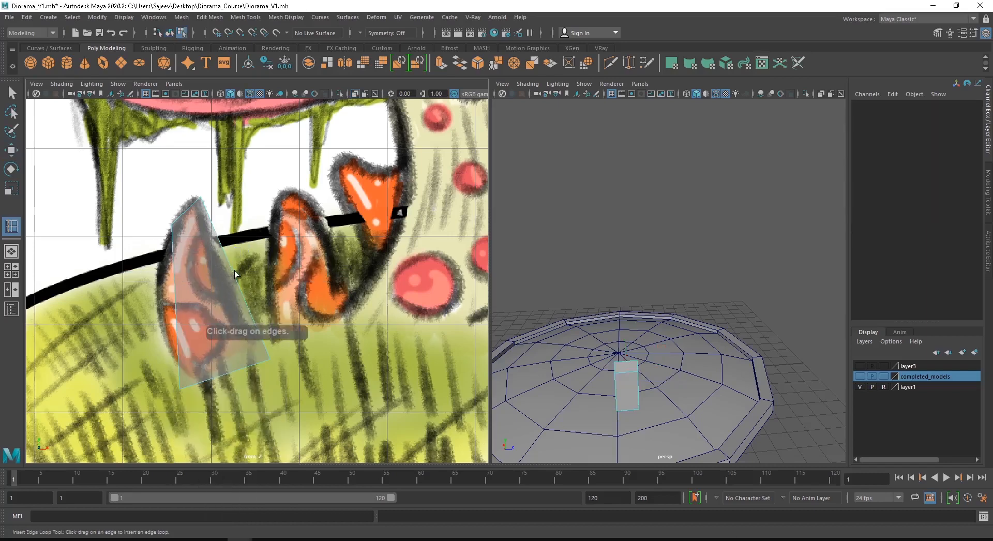
drag(234, 277, 235, 281)
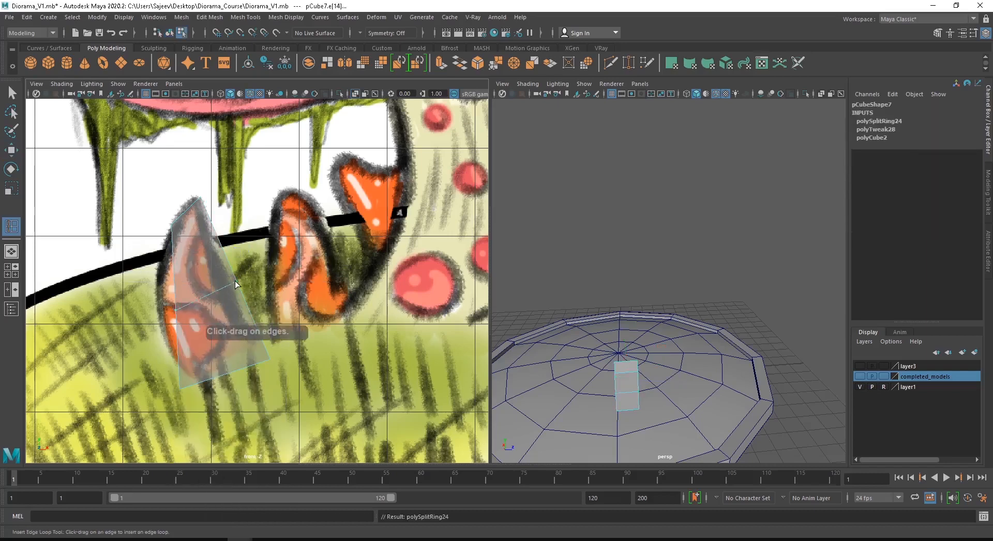
Step: Move the middle loop's vertices on both sides to follow the curved outline of the sketched sprout
key(w)
right_drag(217, 262, 146, 268)
mouse_move(161, 298)
mouse_down()
mouse_move(192, 335)
mouse_move(157, 314)
mouse_up()
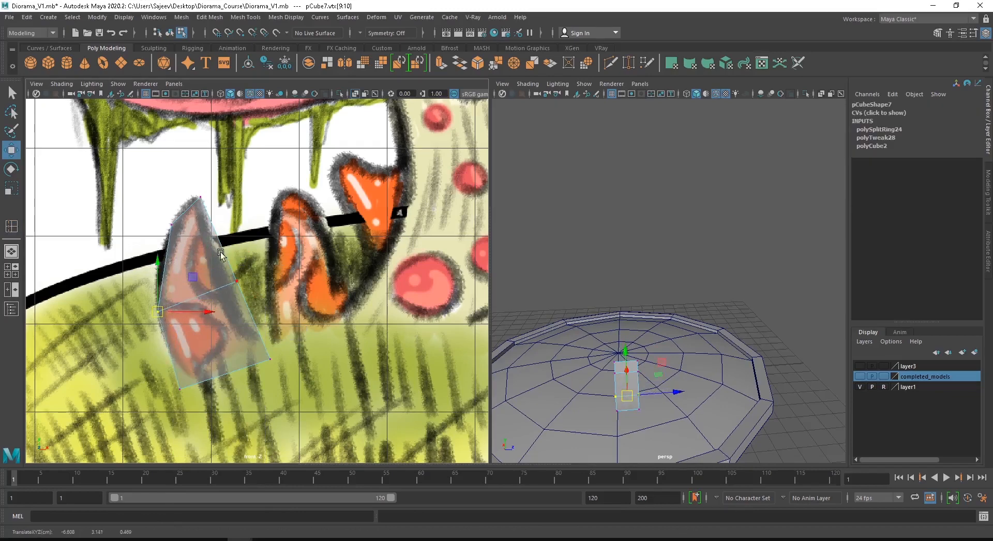
drag(224, 255, 248, 292)
drag(239, 282, 228, 290)
Step: Insert an edge loop running lengthwise around the sprout block, halfway through its depth
alt+drag(674, 368, 618, 356)
alt+right_drag(618, 356, 651, 374)
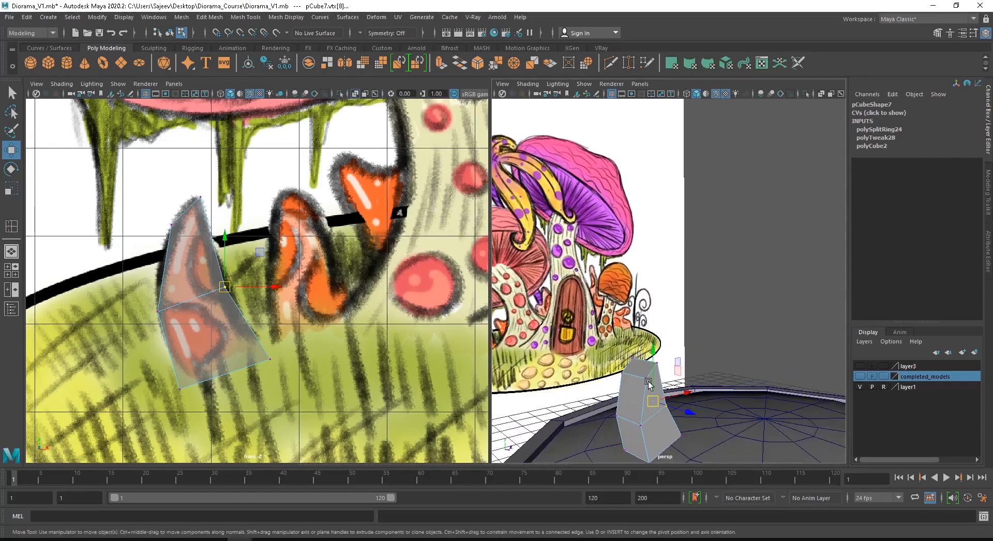
alt+drag(650, 374, 641, 406)
alt+middle_drag(641, 407, 636, 306)
alt+right_drag(668, 300, 667, 349)
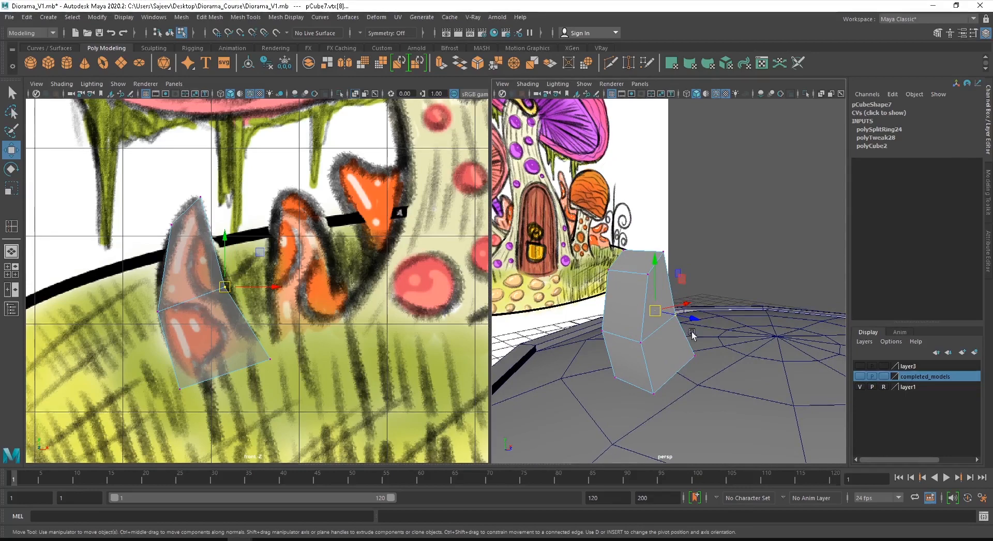
mouse_move(668, 349)
alt+mouse_down()
mouse_move(646, 332)
mouse_move(669, 343)
alt+mouse_up()
alt+right_drag(669, 343, 647, 329)
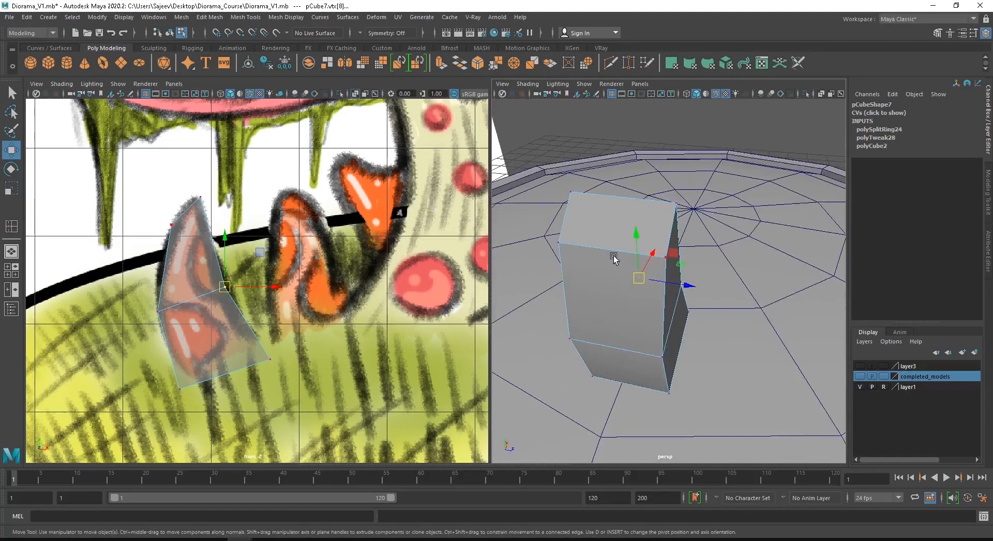
right_drag(601, 249, 599, 199)
click(605, 241)
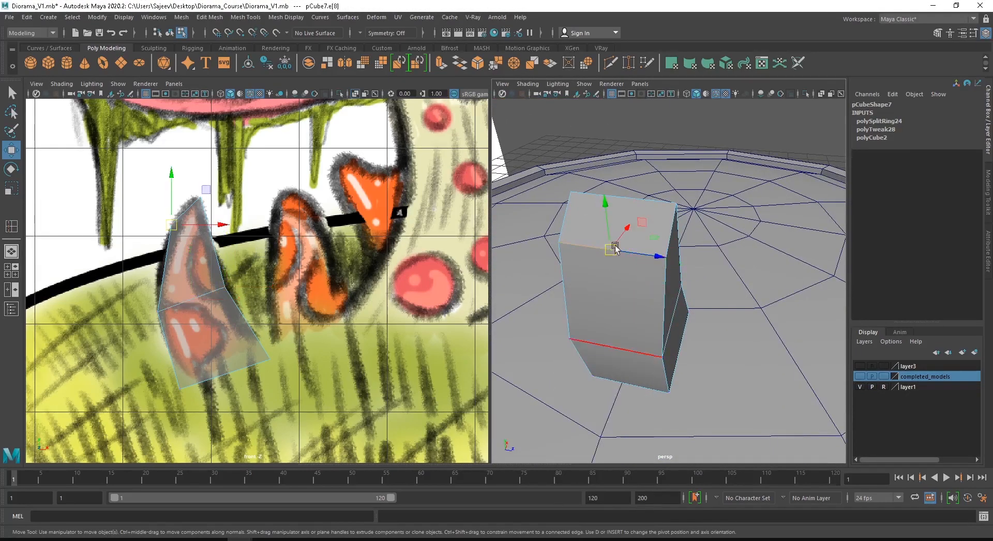
alt+drag(610, 270, 634, 275)
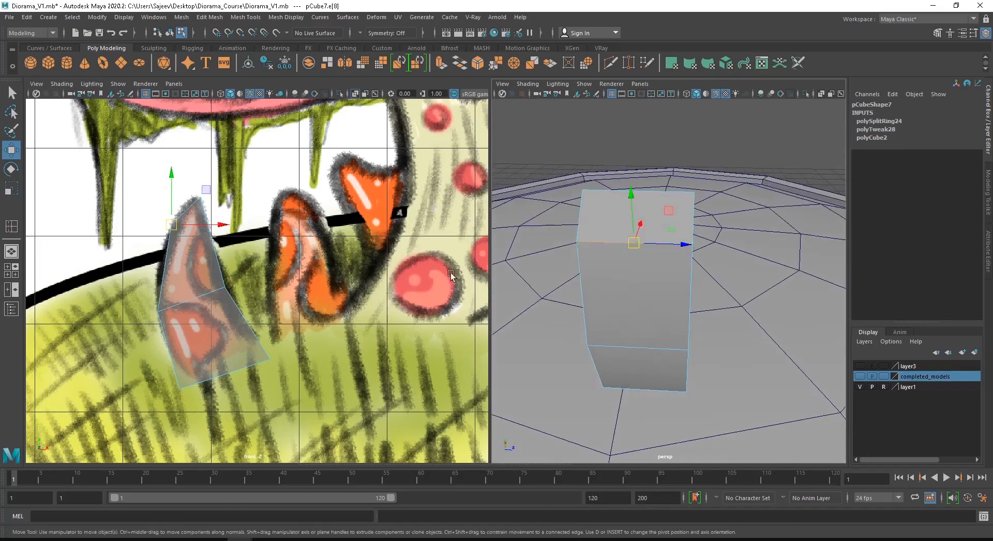
key(space)
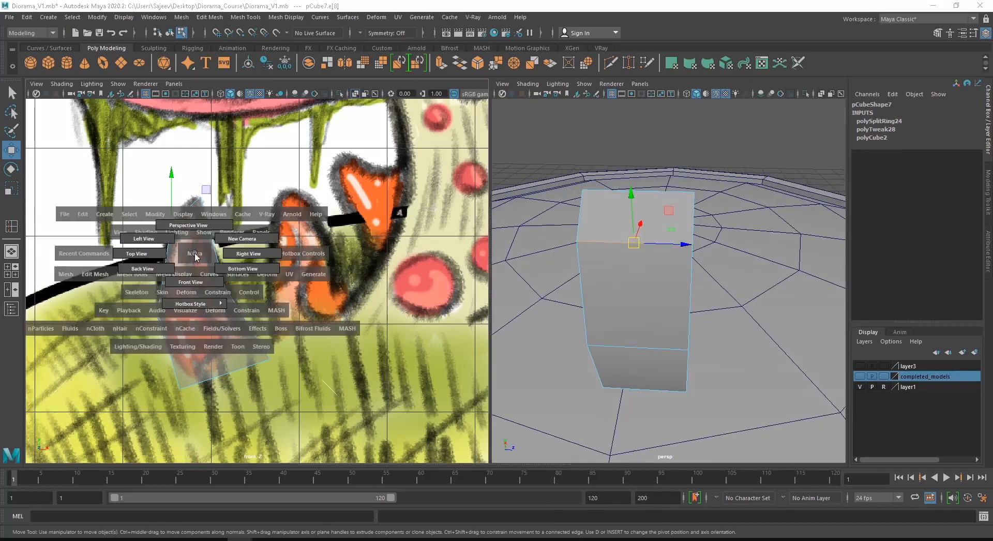
drag(194, 253, 256, 259)
alt+right_drag(186, 313, 290, 331)
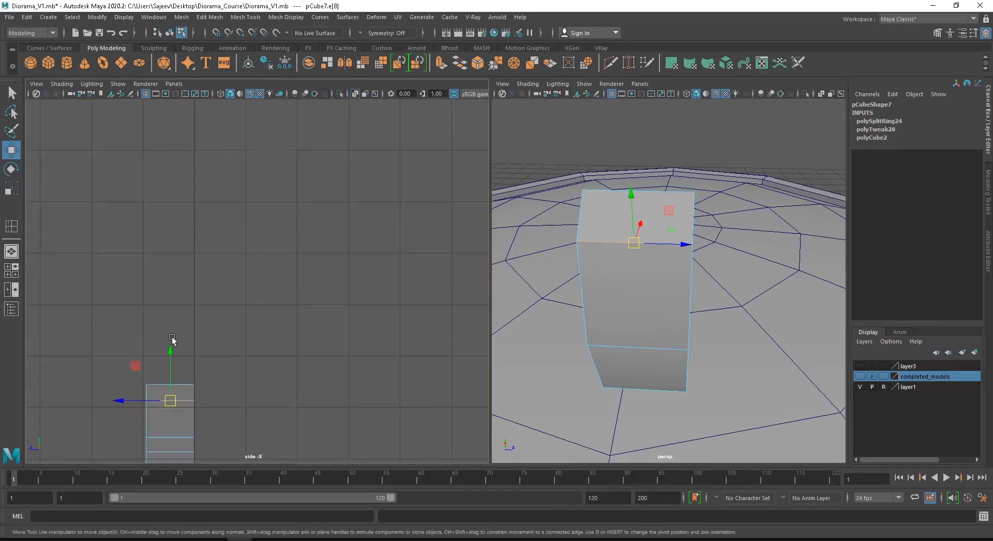
alt+middle_drag(150, 409, 255, 272)
alt+right_drag(255, 272, 350, 289)
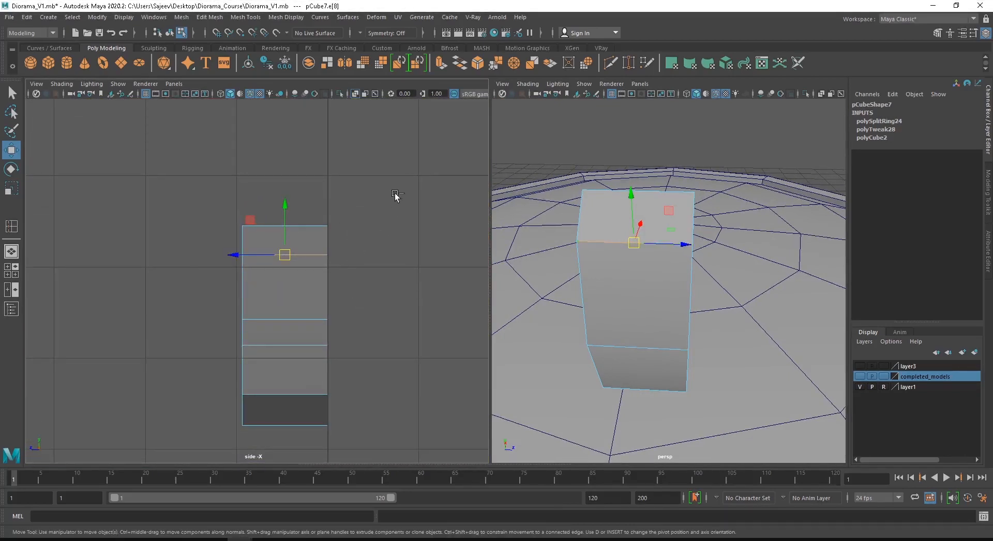
ctrl+right_drag(403, 185, 406, 187)
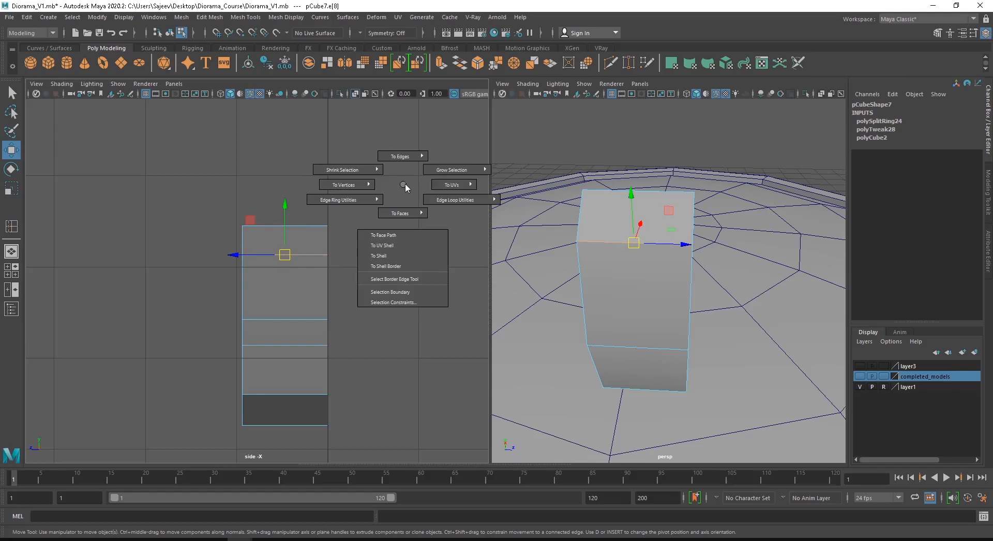
ctrl+right_drag(405, 185, 432, 213)
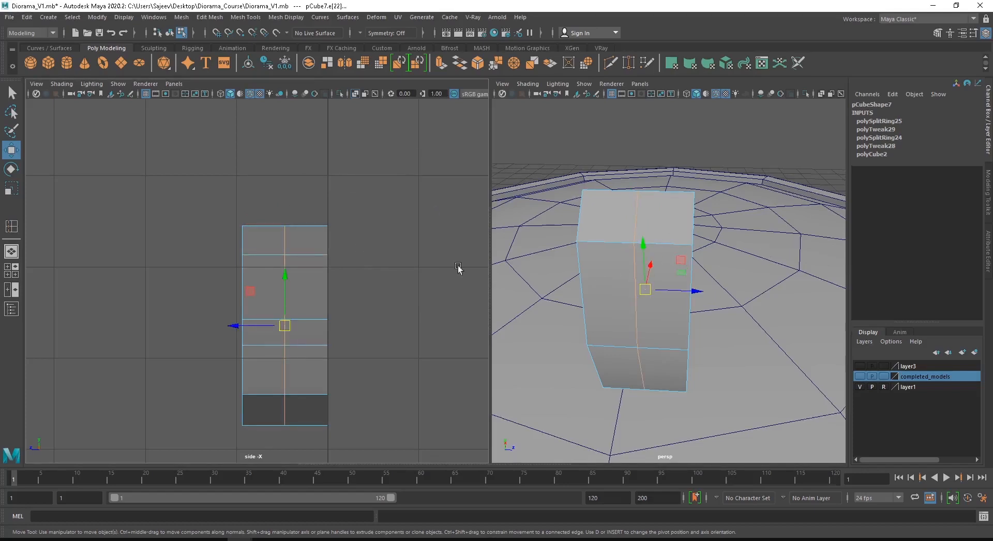
Step: Move the new loop's edges outward along X on both the outer and inner sides of the sprout to round its cross-section
alt+drag(665, 259, 584, 272)
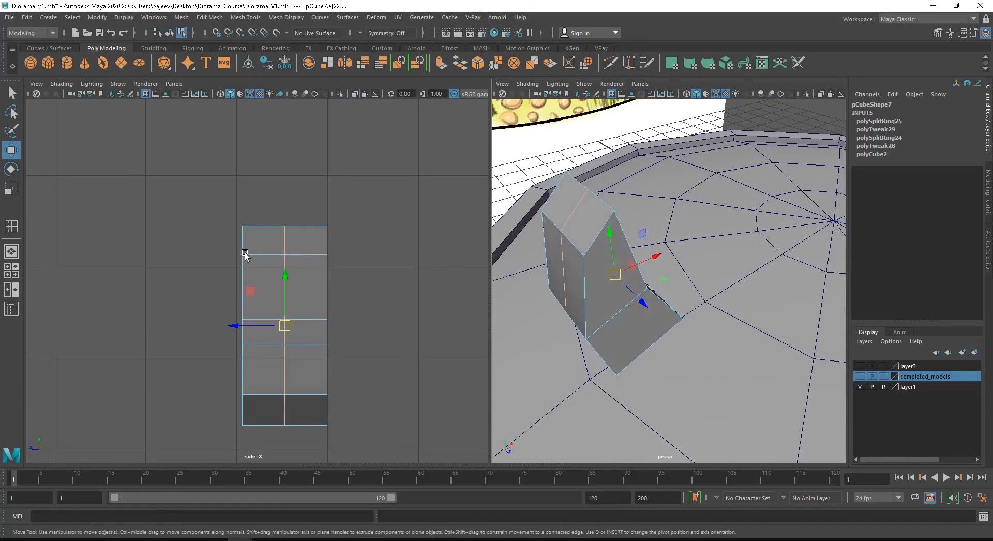
key(space)
drag(245, 254, 240, 265)
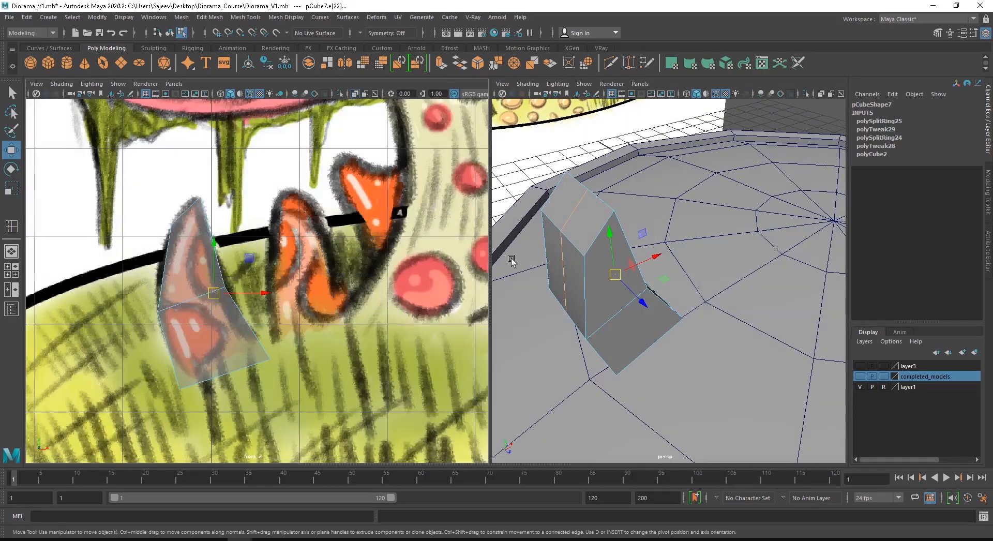
mouse_move(659, 260)
alt+mouse_down()
mouse_move(731, 254)
mouse_move(765, 264)
mouse_move(676, 272)
mouse_move(676, 282)
mouse_move(721, 278)
mouse_move(665, 261)
mouse_move(695, 259)
mouse_move(661, 251)
mouse_move(653, 261)
mouse_move(672, 269)
alt+mouse_up()
shift+click(663, 354)
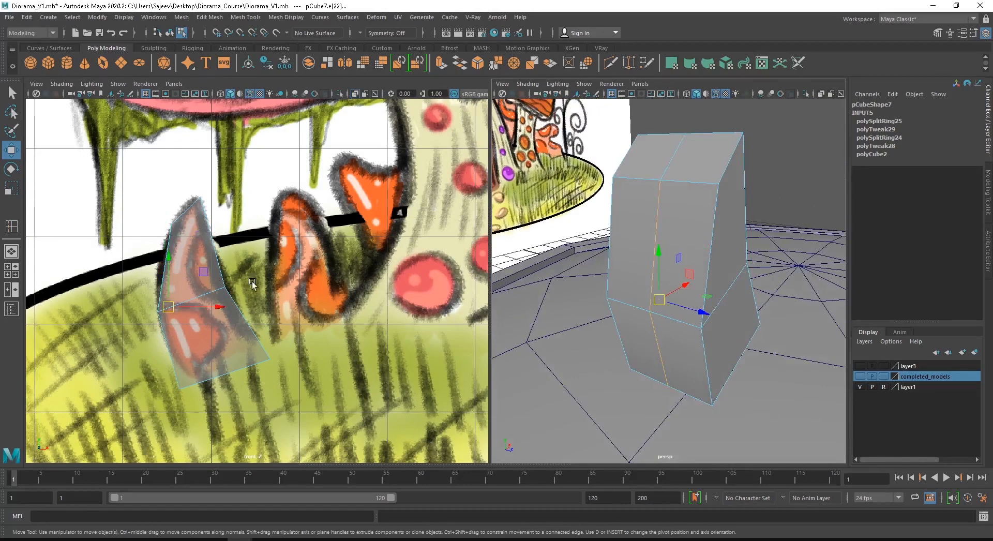
drag(218, 311, 203, 311)
alt+drag(699, 246, 615, 262)
click(713, 216)
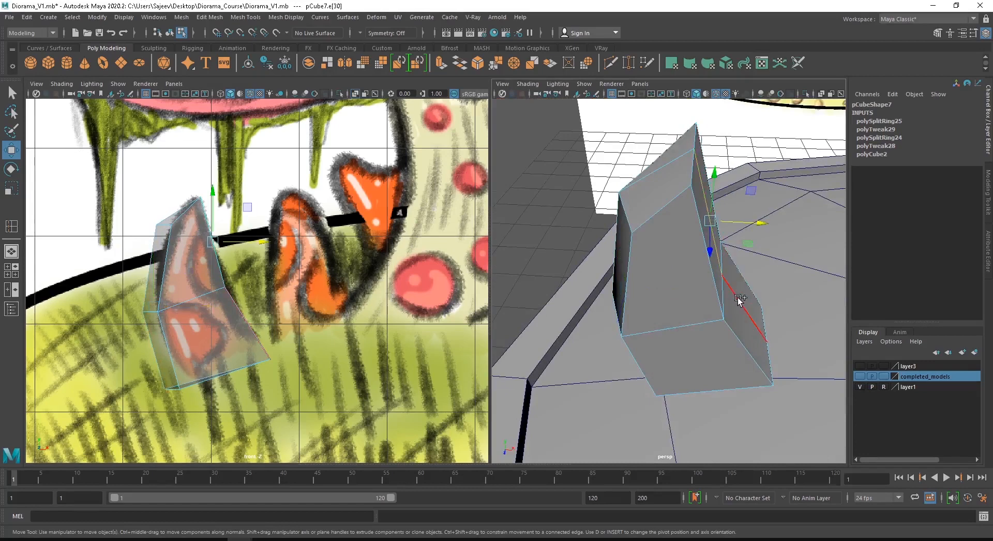
drag(782, 268, 808, 262)
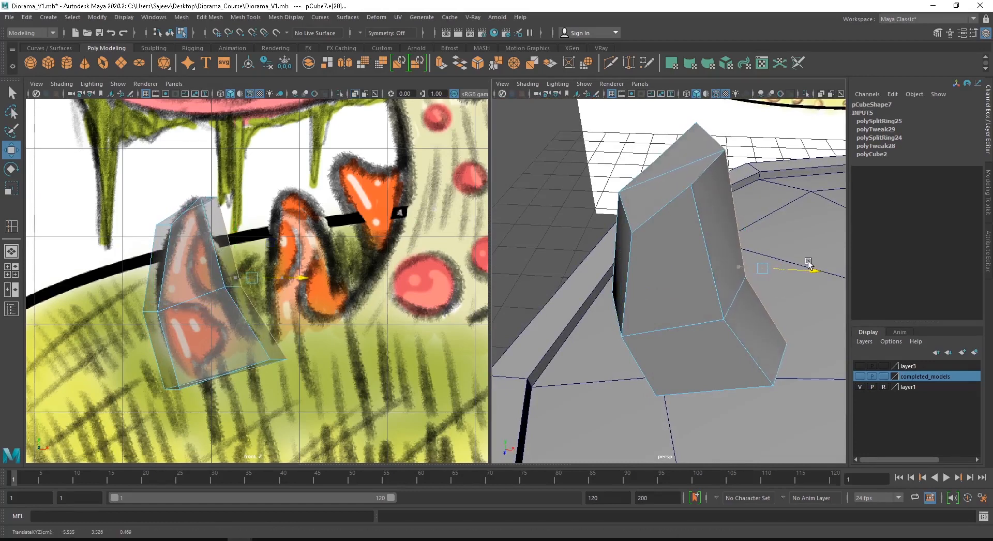
Step: Move the vertices around the sprout's top inward and slightly down in the front view to narrow the tip
click(668, 165)
mouse_move(668, 164)
alt+mouse_down()
mouse_move(659, 157)
mouse_move(680, 151)
alt+mouse_up()
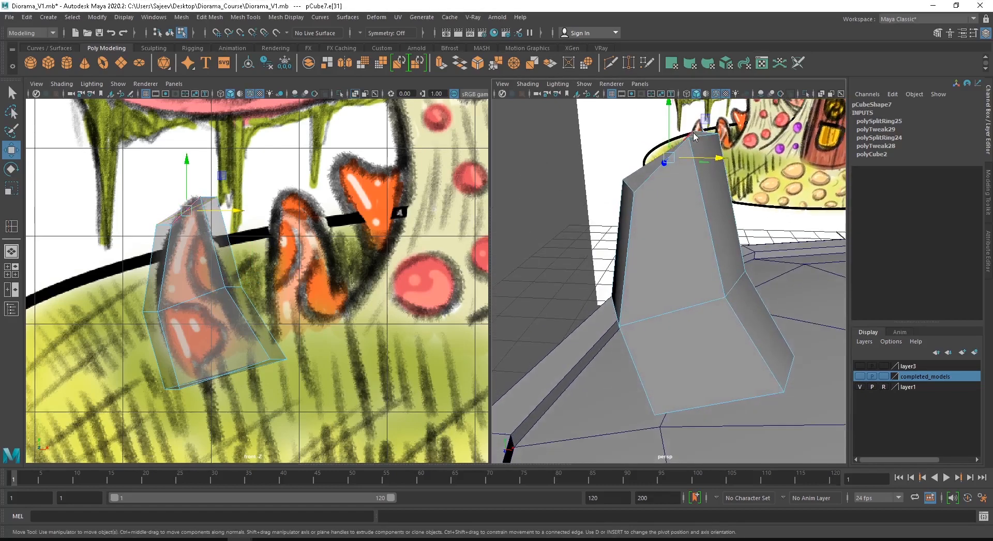
right_drag(680, 152, 637, 136)
click(689, 137)
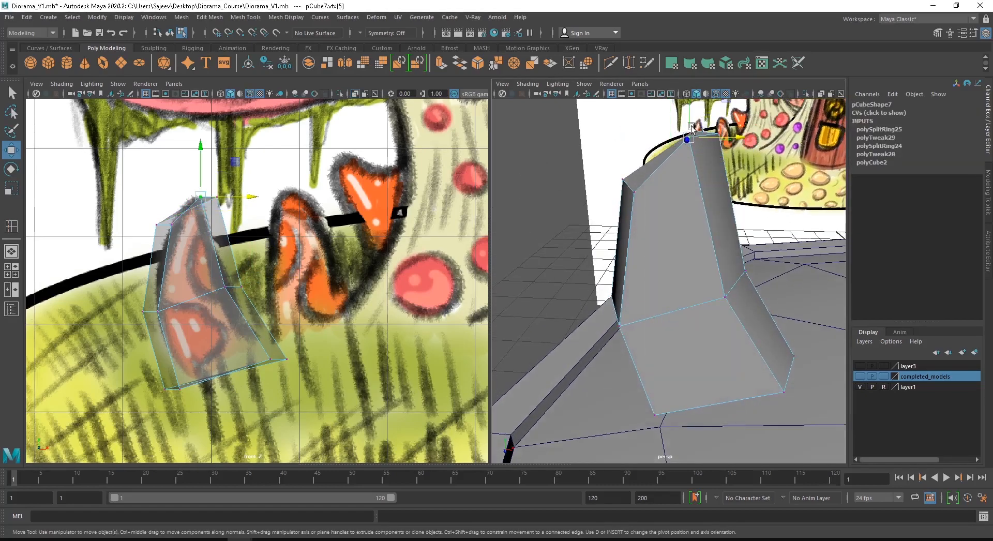
mouse_move(689, 132)
alt+mouse_down()
mouse_move(714, 173)
mouse_move(676, 149)
mouse_move(693, 153)
mouse_move(676, 134)
mouse_move(692, 117)
mouse_move(692, 143)
alt+mouse_up()
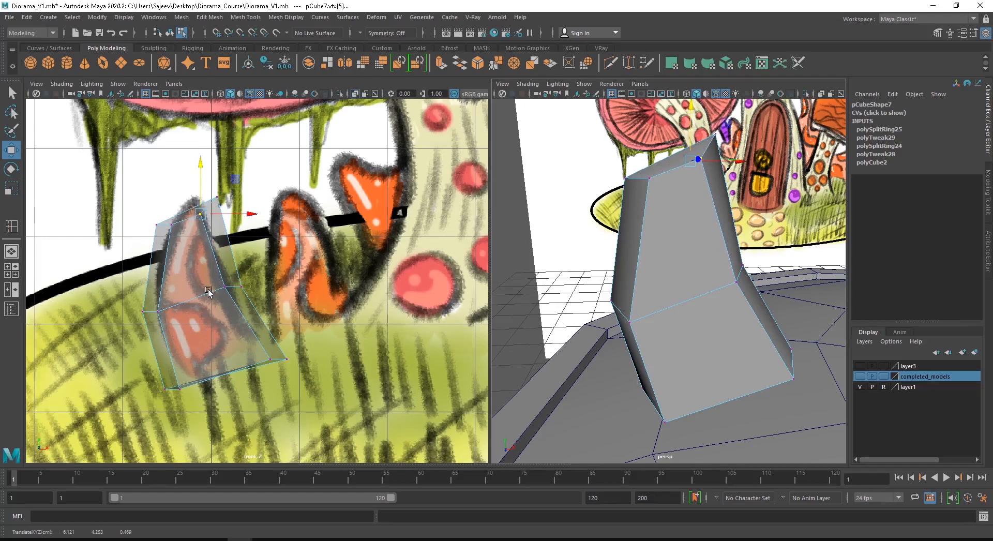
right_click(182, 237)
click(166, 236)
drag(164, 224, 173, 225)
drag(238, 175, 205, 217)
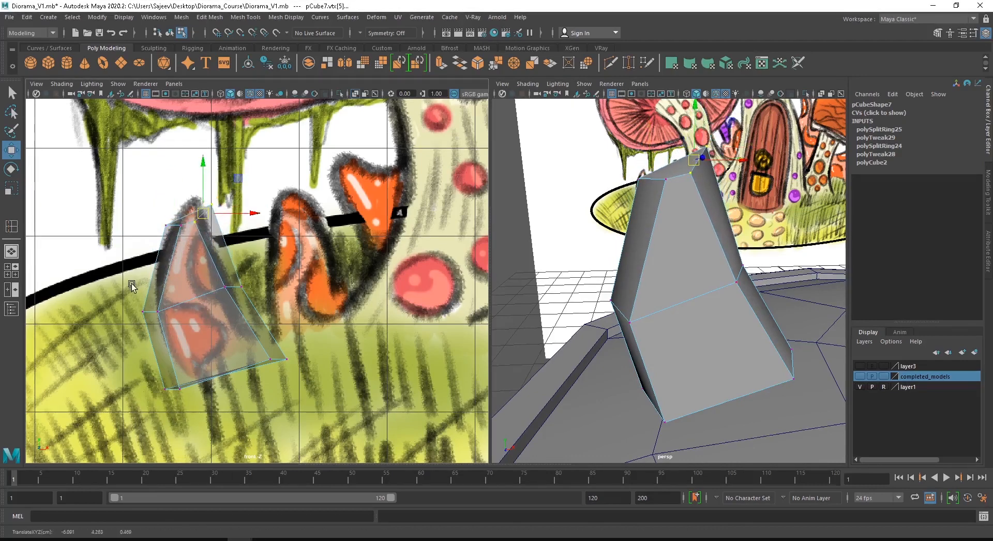
Step: Move the mid-height corner vertices on both sides of the sprout inward along X
drag(131, 284, 205, 312)
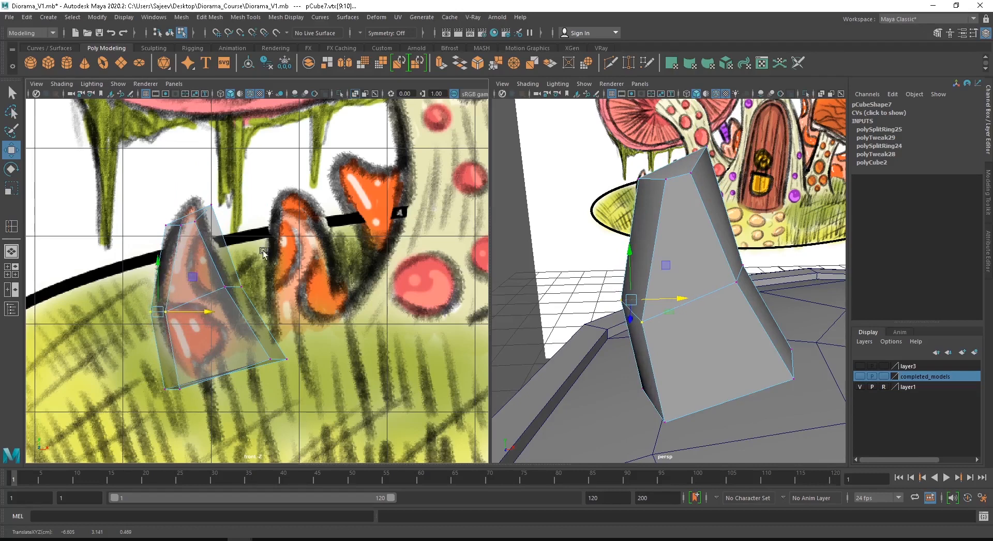
click(225, 286)
drag(275, 287, 268, 289)
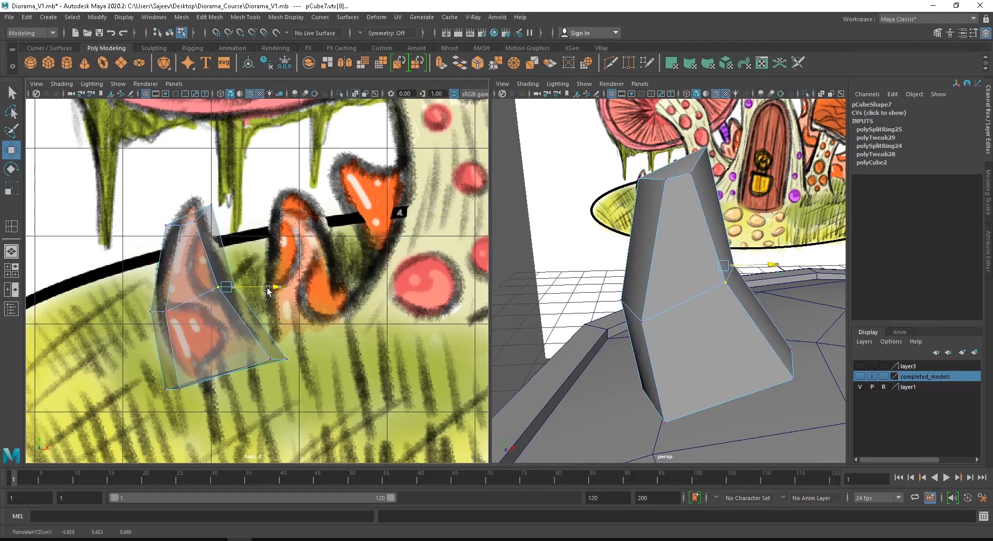
Step: Preview the whole sprout smoothed and examine its shape from the side, then return to the unsmoothed display
scroll(686, 277, down, 3)
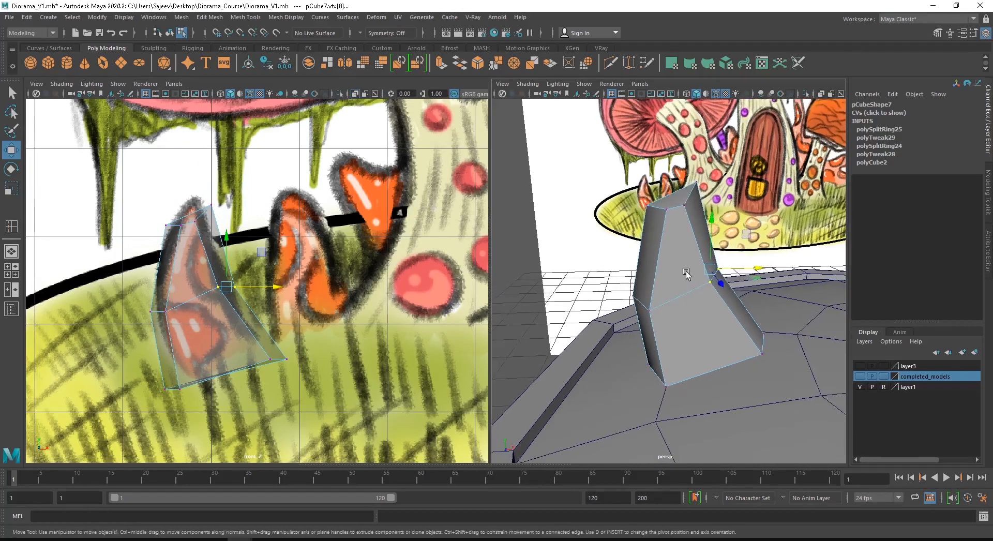
alt+drag(687, 273, 650, 236)
right_drag(650, 236, 689, 217)
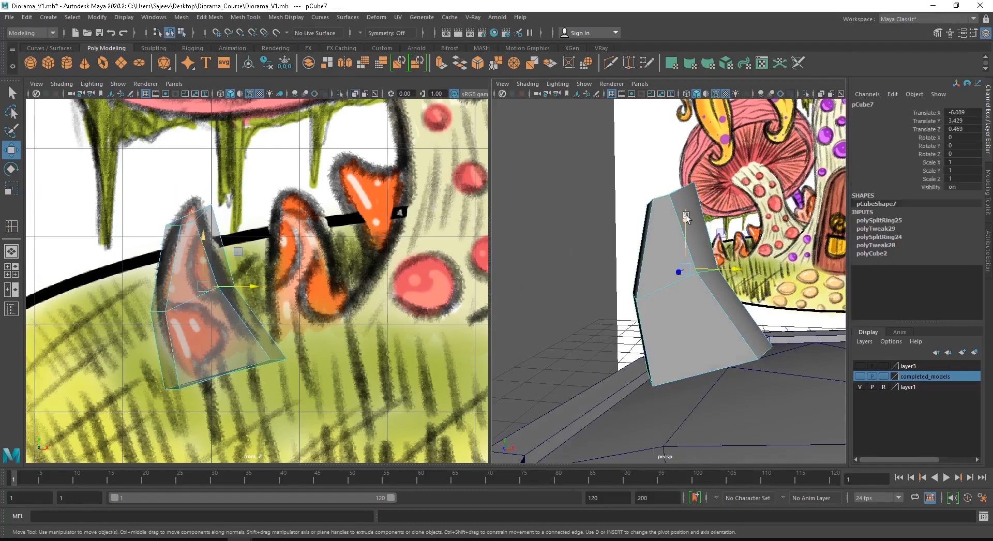
key(3)
alt+drag(686, 217, 767, 290)
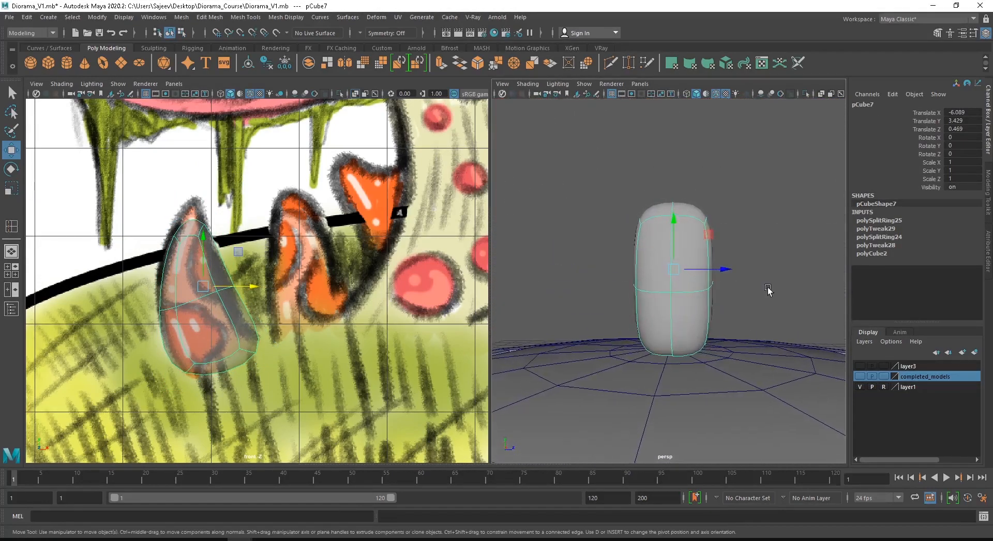
key(1)
Step: Scale the sprout's top vertices narrower in depth and its base vertices wider, about 1.21 times along Z
right_drag(702, 222, 655, 221)
mouse_move(655, 220)
alt+mouse_down()
mouse_move(662, 237)
mouse_move(653, 224)
alt+mouse_up()
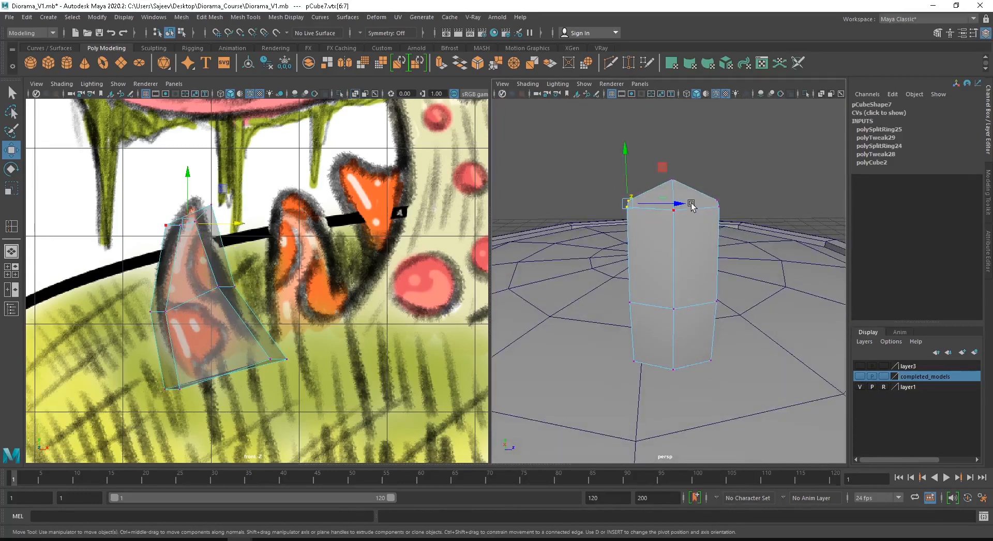
shift+drag(708, 161, 694, 205)
key(r)
alt+drag(681, 295, 670, 263)
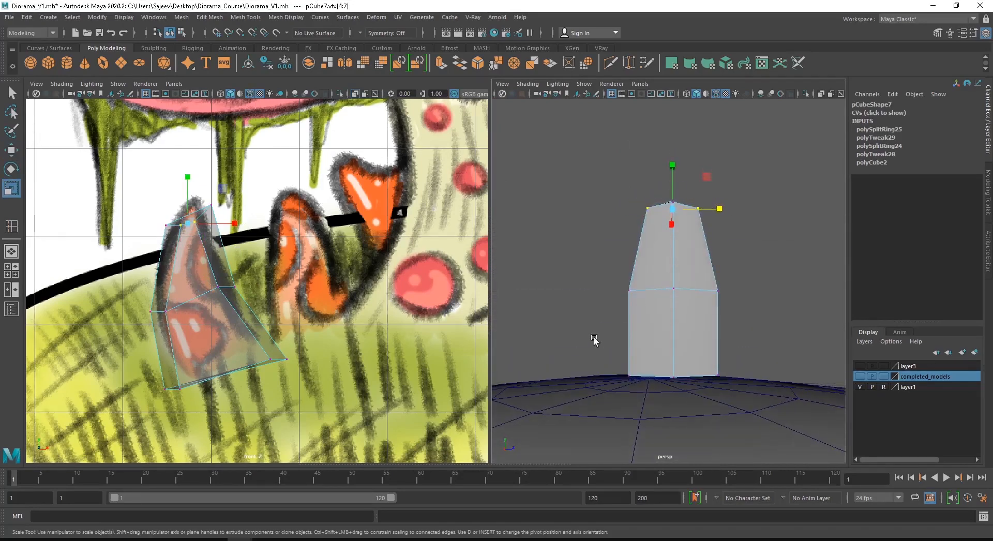
drag(789, 426, 611, 336)
drag(718, 357, 735, 362)
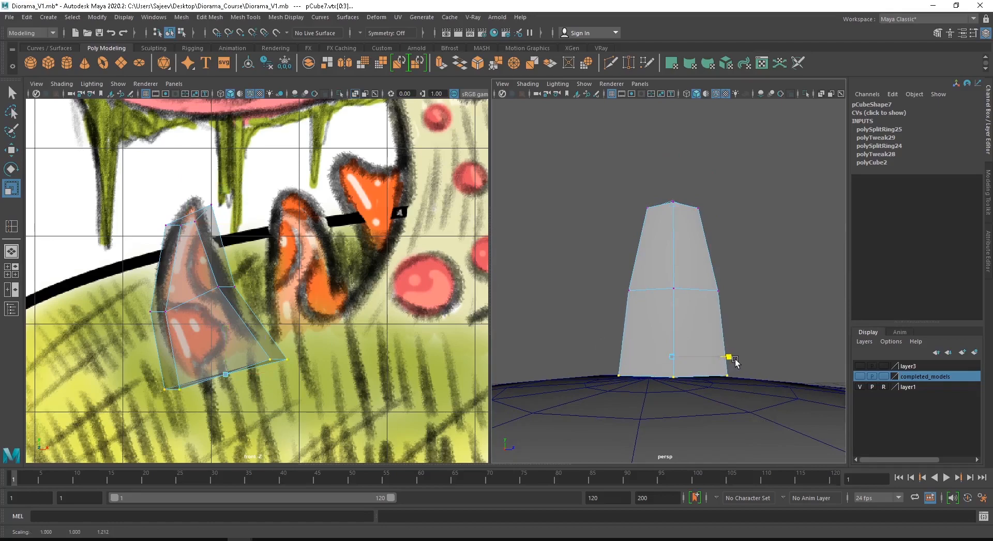
Step: Delete the two faces on the underside of the sprout and display the mesh smoothed
alt+drag(697, 317, 608, 326)
right_drag(672, 241, 717, 221)
alt+drag(675, 262, 657, 234)
right_drag(665, 266, 670, 293)
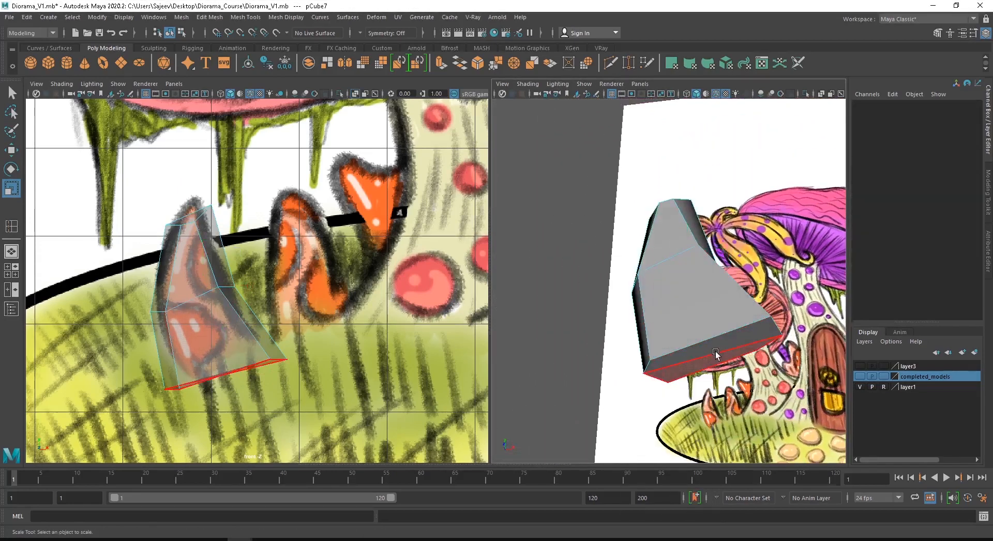
click(712, 352)
shift+click(694, 365)
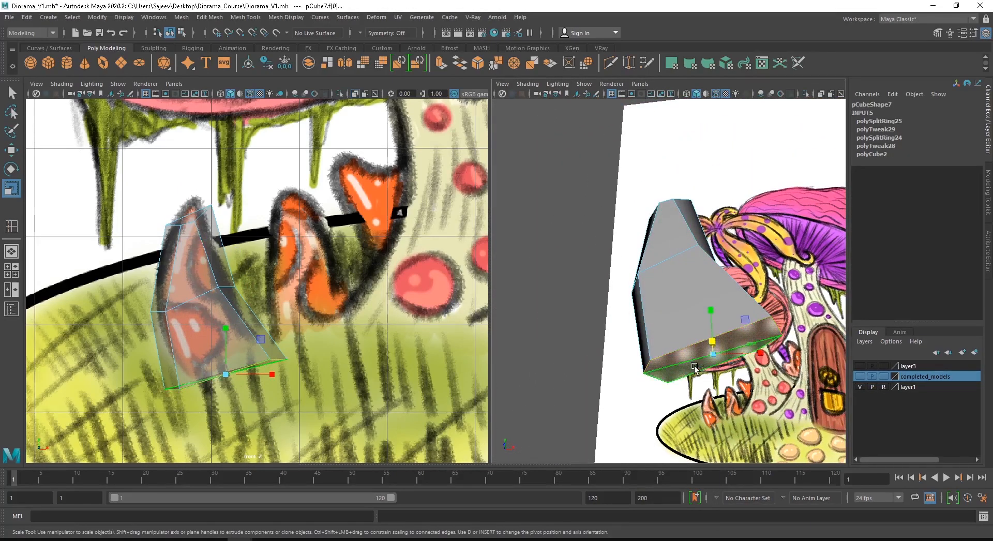
key(Delete)
right_drag(684, 263, 756, 241)
key(3)
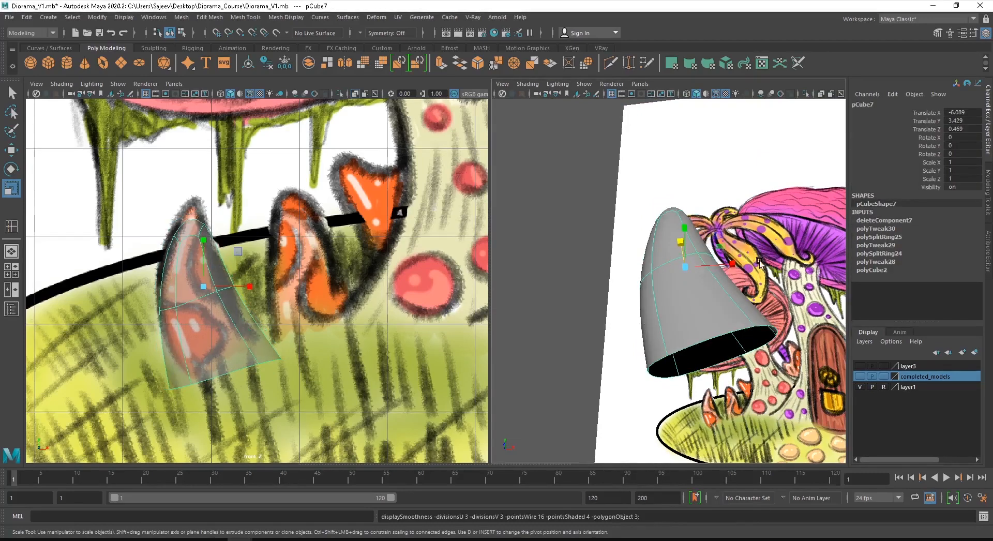
Step: Lower the sprout onto the rim area of the island base, to a Translate Y of about 2.01
alt+drag(755, 246, 691, 310)
key(w)
alt+right_drag(751, 334, 641, 315)
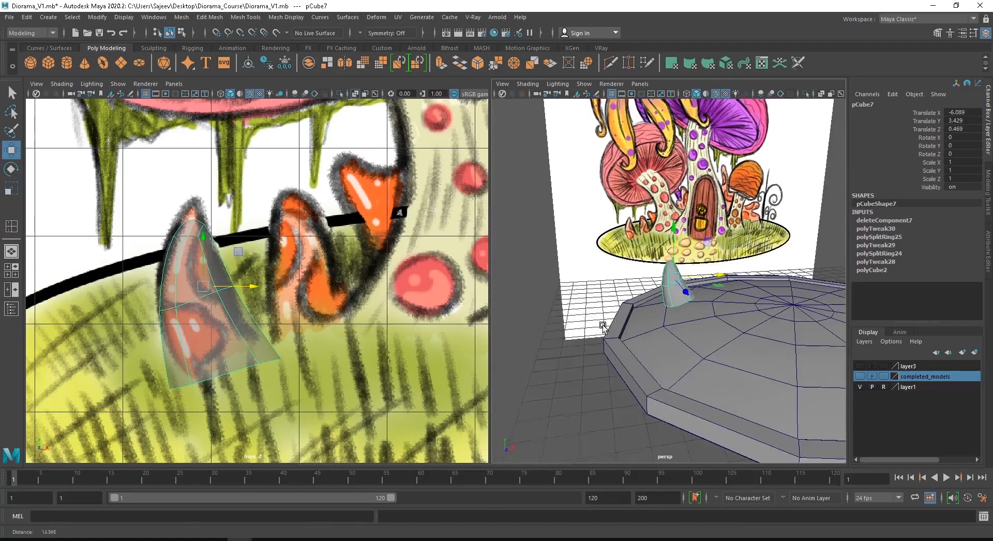
alt+drag(641, 316, 554, 292)
drag(571, 210, 580, 247)
alt+middle_drag(187, 384, 187, 227)
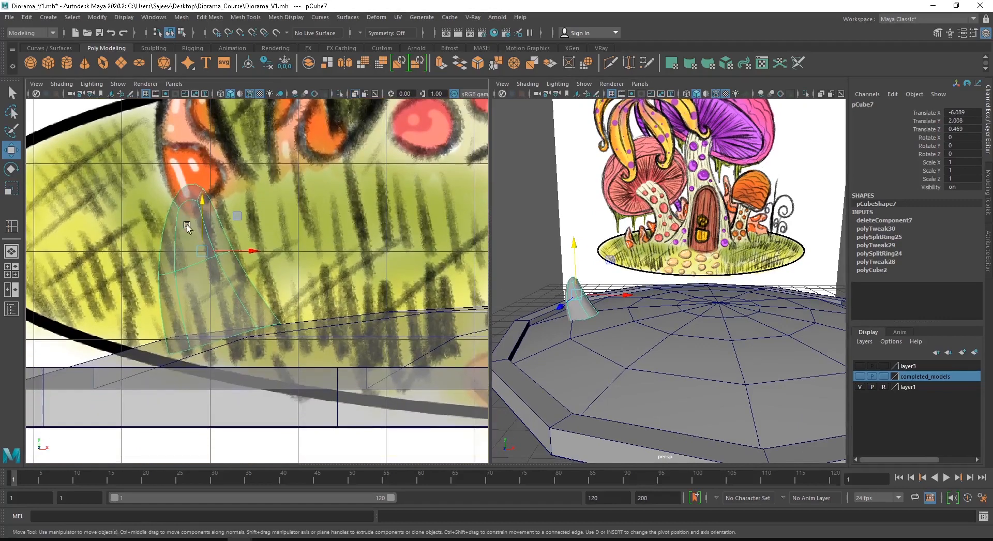
Step: Rotate the sprout about -6.4 degrees around Z and lower it slightly to a Translate Y of about 1.99
key(e)
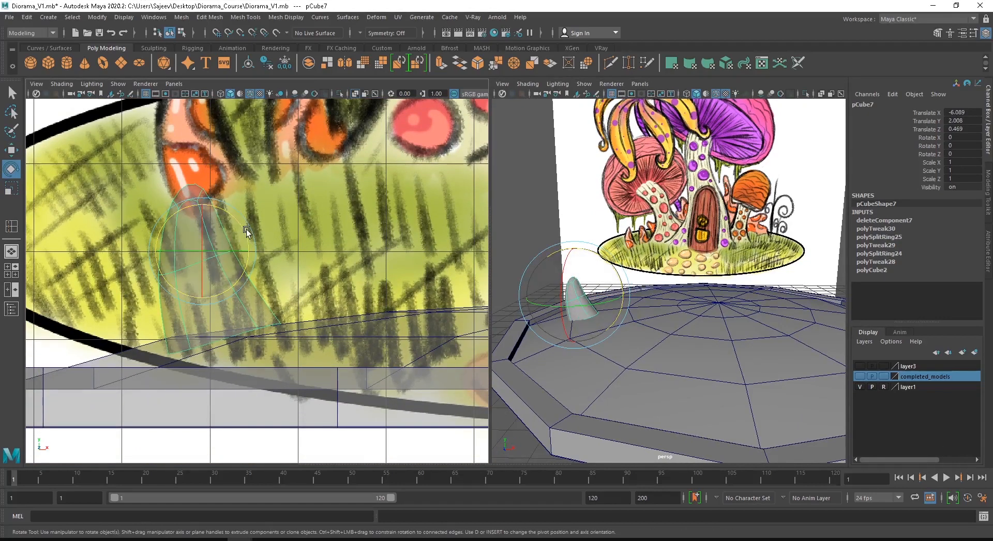
drag(243, 240, 256, 239)
key(w)
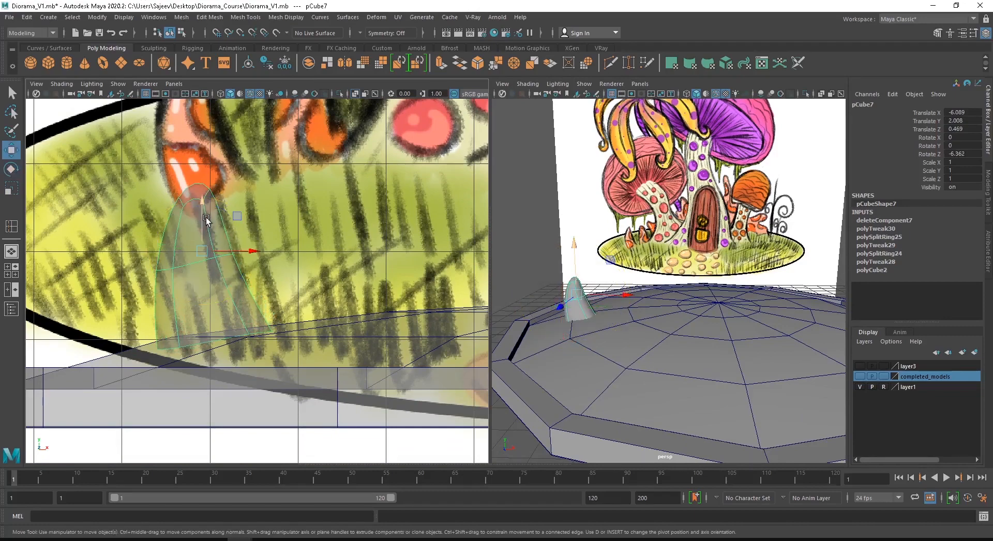
drag(202, 218, 202, 219)
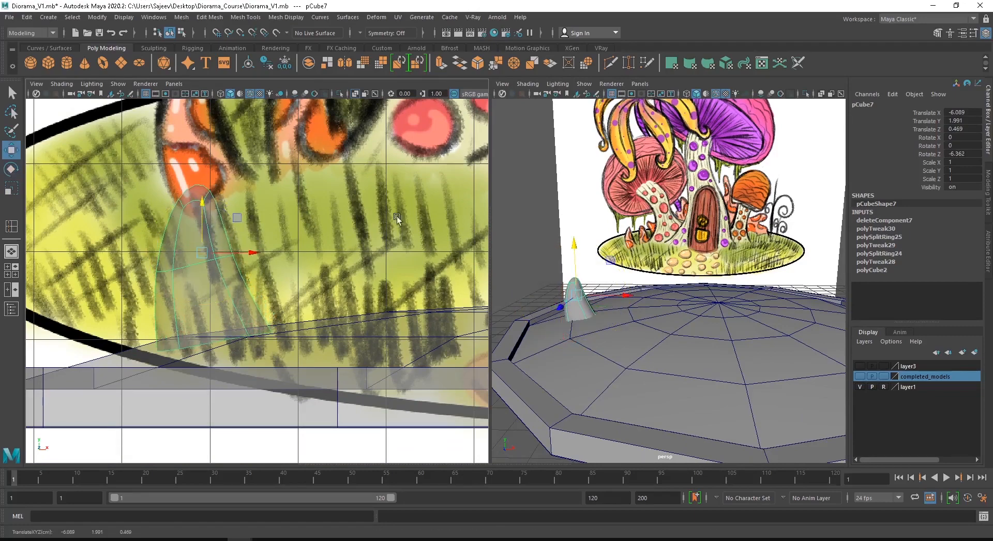
Step: Show the completed_models layer and move the sprout beside the small mushroom's stem, to about X -5.06, Z -1.02
click(859, 376)
scroll(605, 316, down, 4)
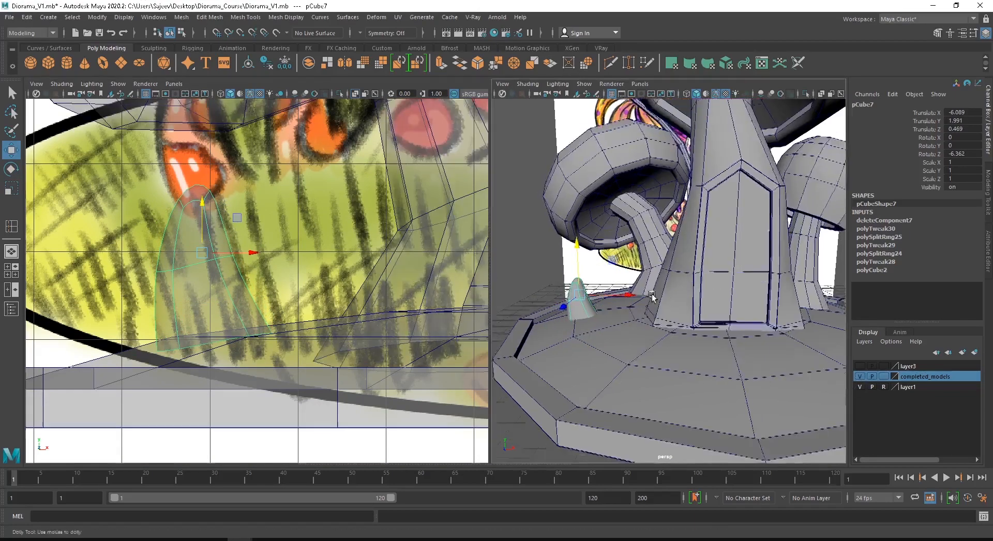
drag(637, 290, 637, 336)
drag(641, 286, 646, 283)
alt+right_drag(375, 253, 314, 250)
alt+drag(651, 303, 620, 288)
drag(608, 238, 605, 235)
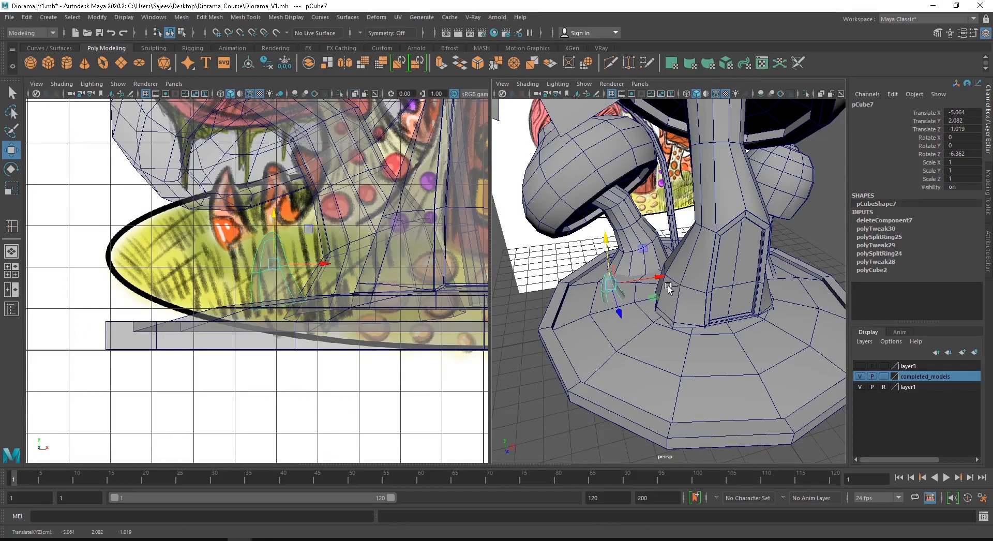
Step: Duplicate the sprout and place the copy closer to the main stem, at about X -3.64, Y 2.26
key(ctrl+d)
mouse_move(655, 280)
mouse_down()
mouse_move(675, 278)
mouse_move(666, 275)
mouse_up()
drag(632, 231, 632, 229)
alt+right_drag(633, 243, 685, 323)
alt+drag(685, 323, 652, 301)
alt+middle_drag(606, 301, 683, 293)
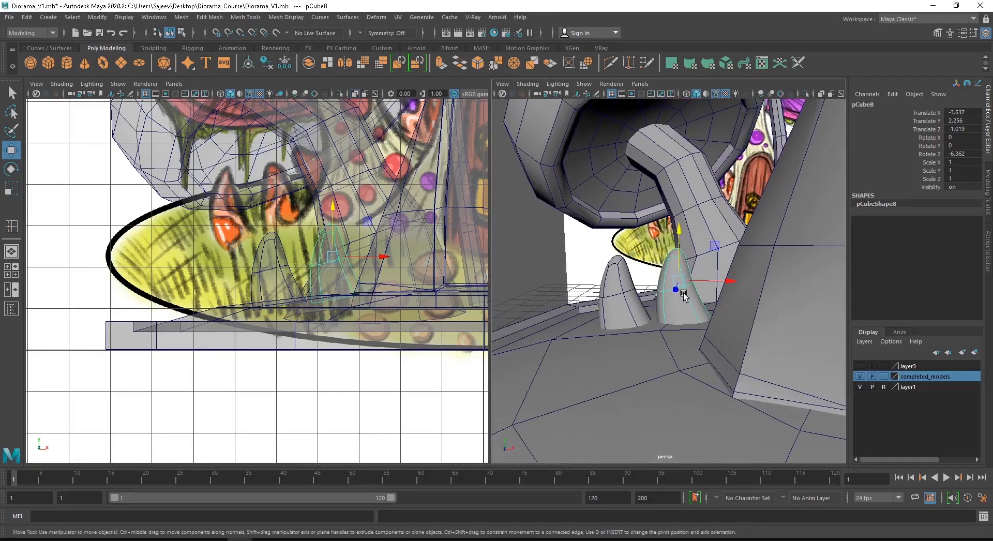
Step: Scale the duplicated sprout uniformly to about 1.285 and raise it to a Translate Y of about 2.58
key(r)
drag(680, 279, 694, 280)
key(w)
drag(678, 235, 678, 222)
Step: Turn the duplicated sprout around by setting its Rotate Y to -180
key(e)
drag(690, 275, 646, 273)
click(962, 146)
text(-180)
key(Return)
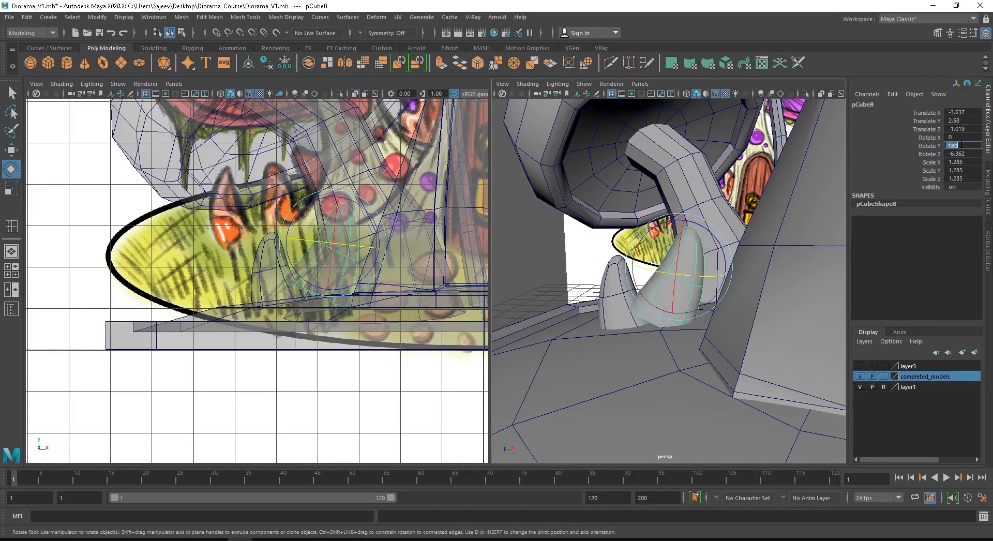
Step: Tilt the duplicated sprout to about -3.8, -174.9, 26.5 degrees and move it back to about Z -1.67
drag(704, 219, 673, 213)
key(w)
alt+drag(676, 277, 755, 331)
drag(650, 265, 616, 288)
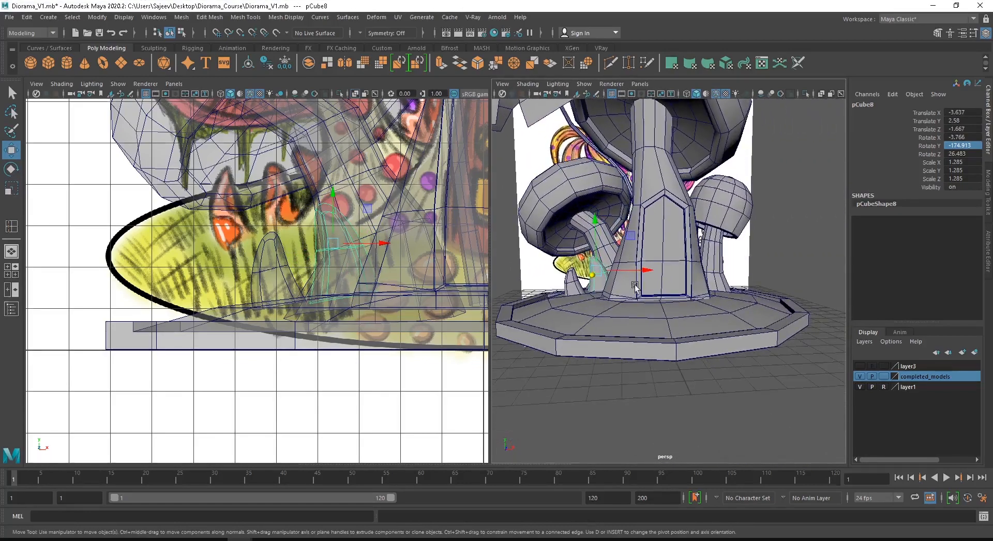
Step: Hide the completed_models layer, then lower the larger sprout to about Y 2.48 with a Rotate Z of about 21.9
alt+middle_drag(284, 279, 283, 281)
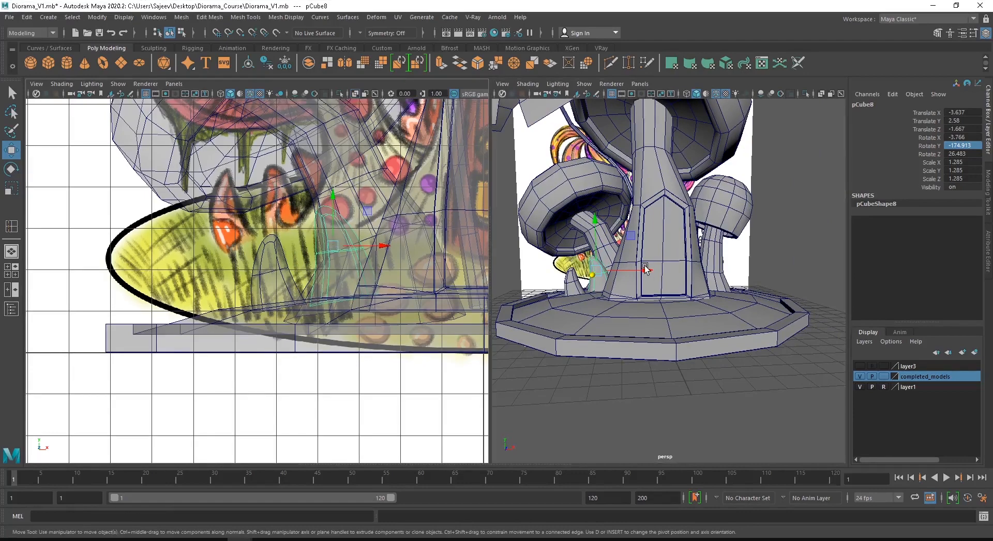
alt+drag(645, 268, 667, 310)
click(859, 376)
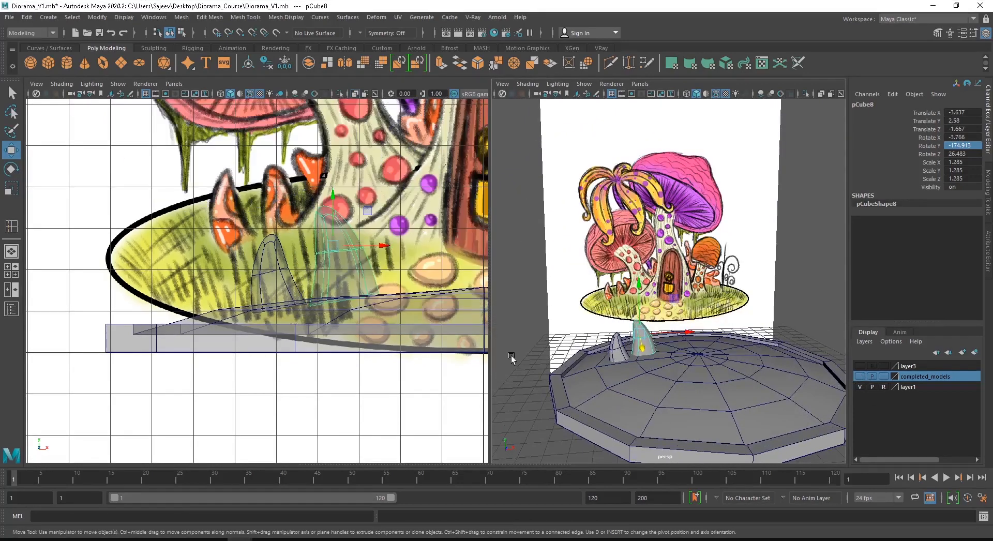
alt+middle_drag(290, 286, 97, 401)
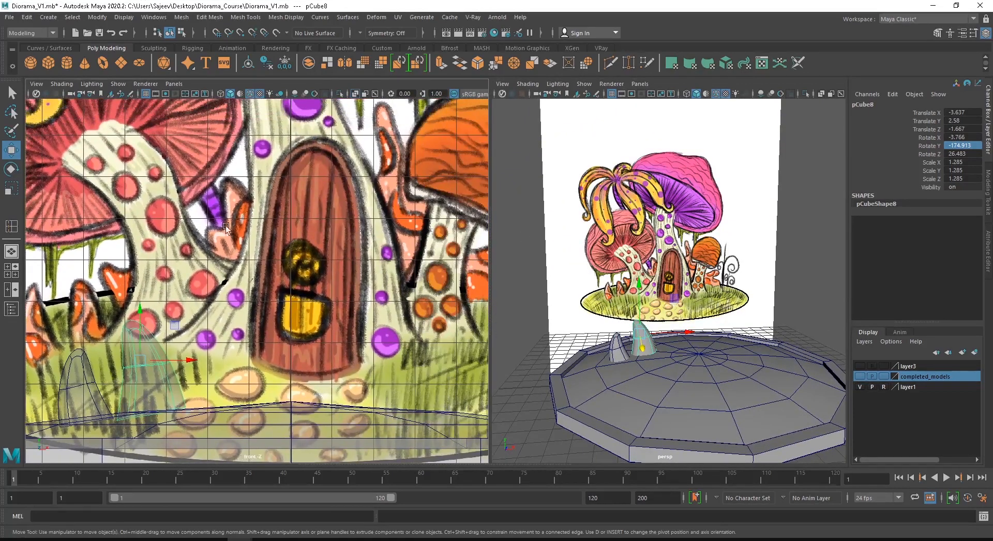
alt+middle_drag(294, 272, 221, 278)
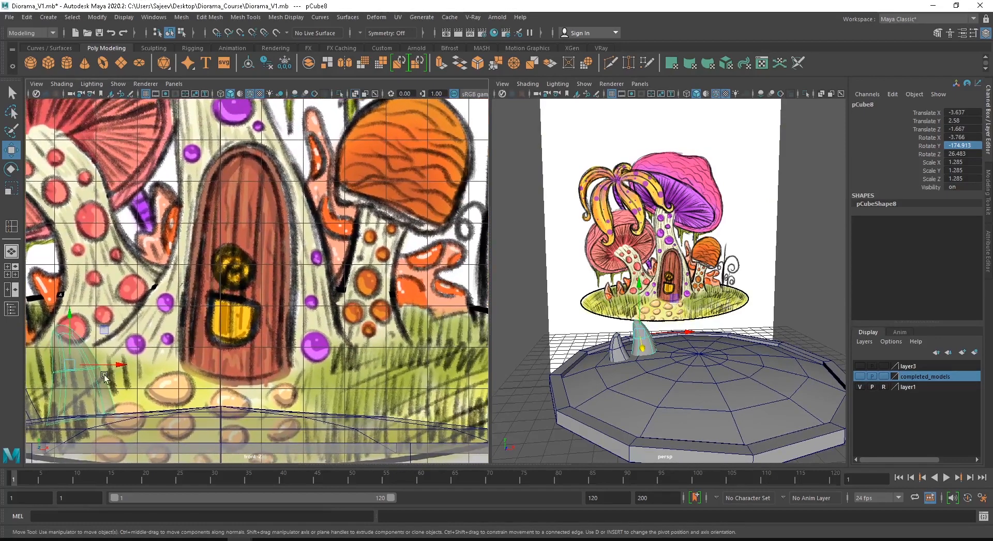
alt+middle_drag(146, 377, 221, 358)
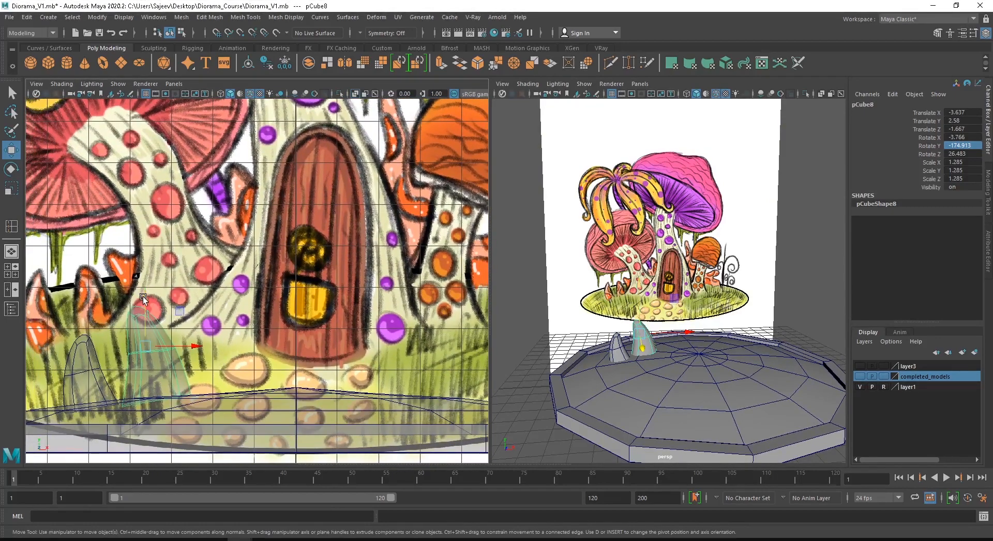
drag(143, 297, 173, 304)
key(e)
key(w)
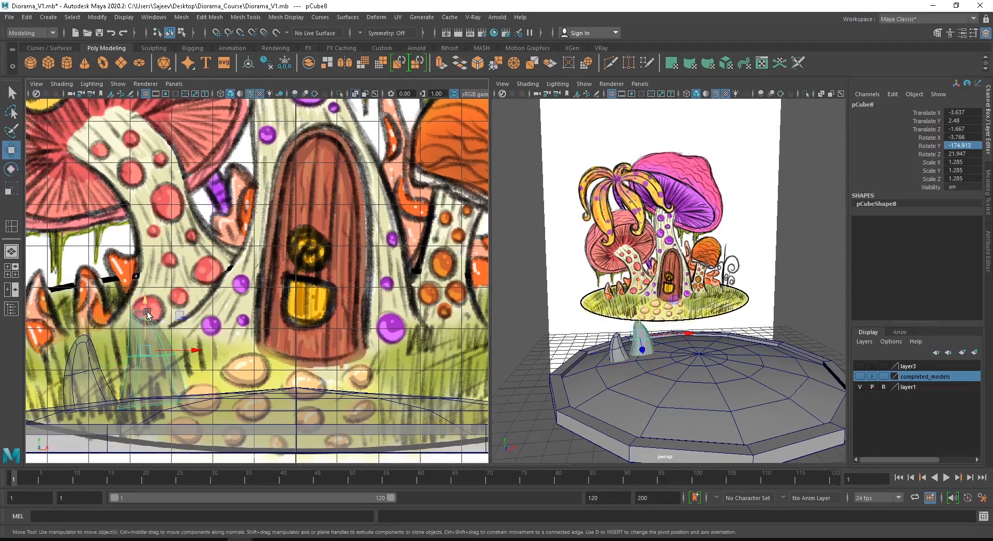
click(206, 289)
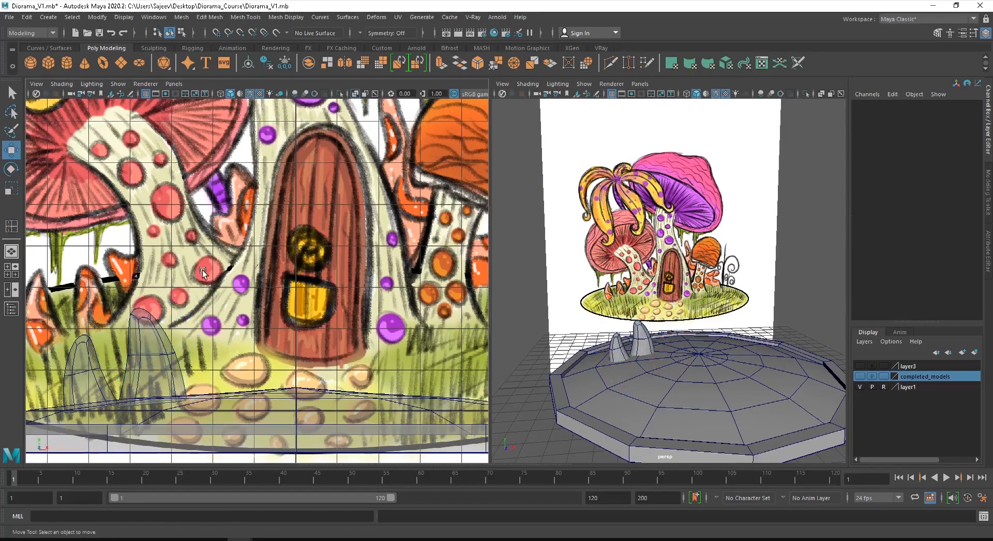
Step: Create a long polygon cube across the lower part of the sketch, about 10.33 wide, 0.66 high and 1.17 deep
scroll(178, 280, up, 6)
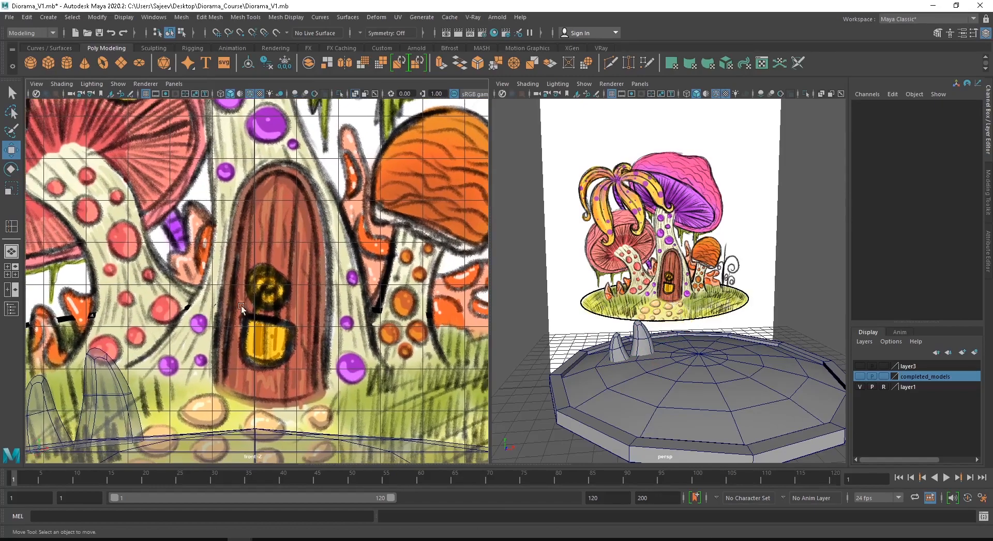
drag(491, 281, 656, 282)
scroll(335, 305, down, 4)
scroll(335, 305, up, 2)
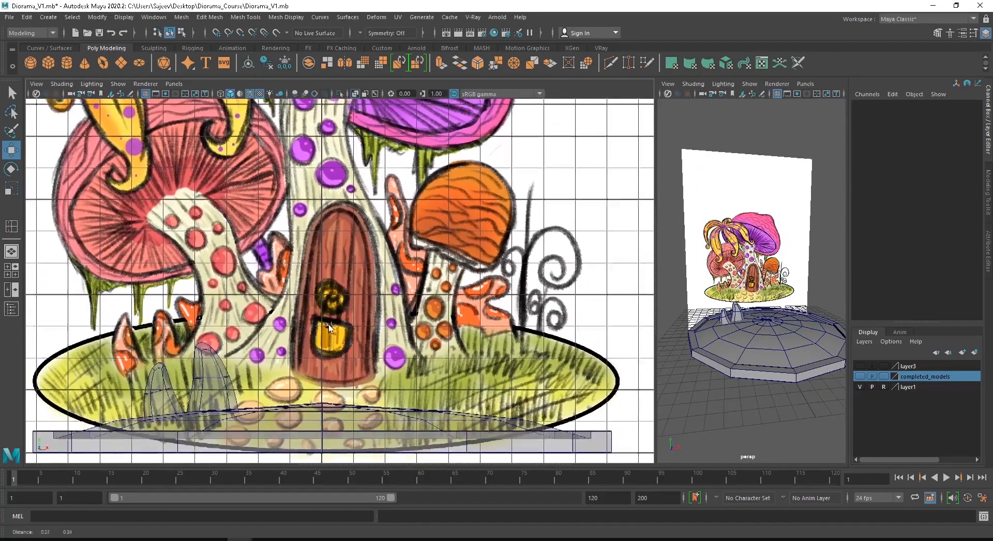
click(48, 63)
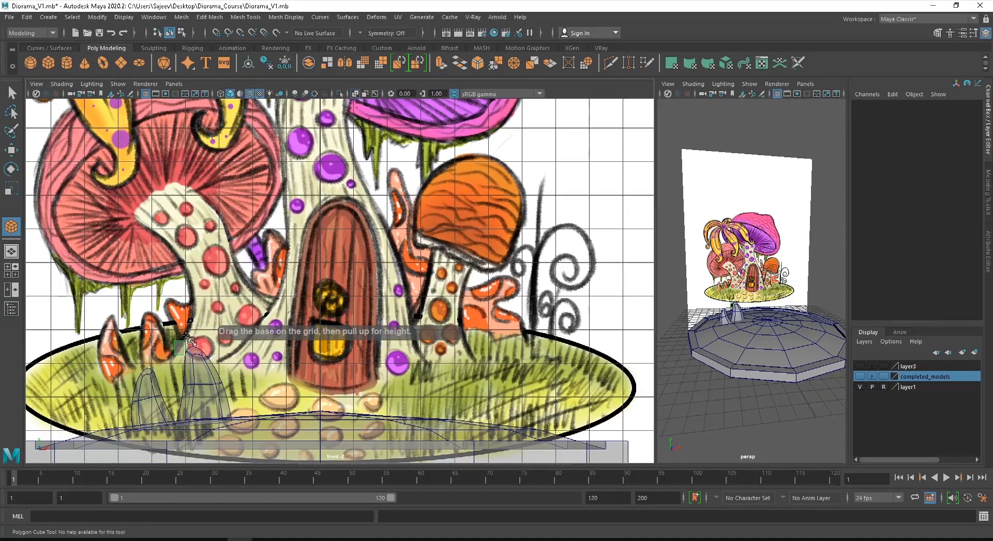
drag(175, 356, 524, 318)
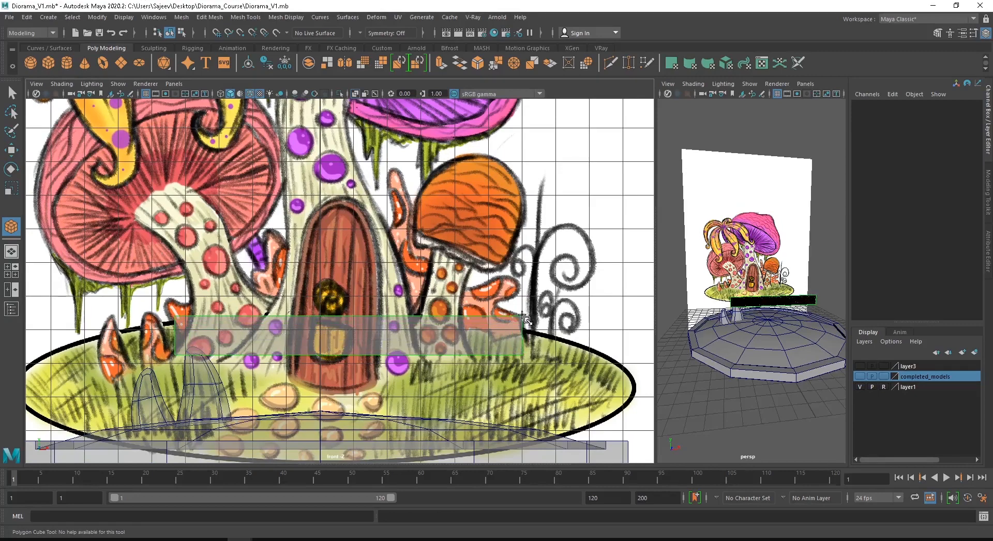
drag(522, 315, 522, 315)
alt+drag(696, 302, 761, 303)
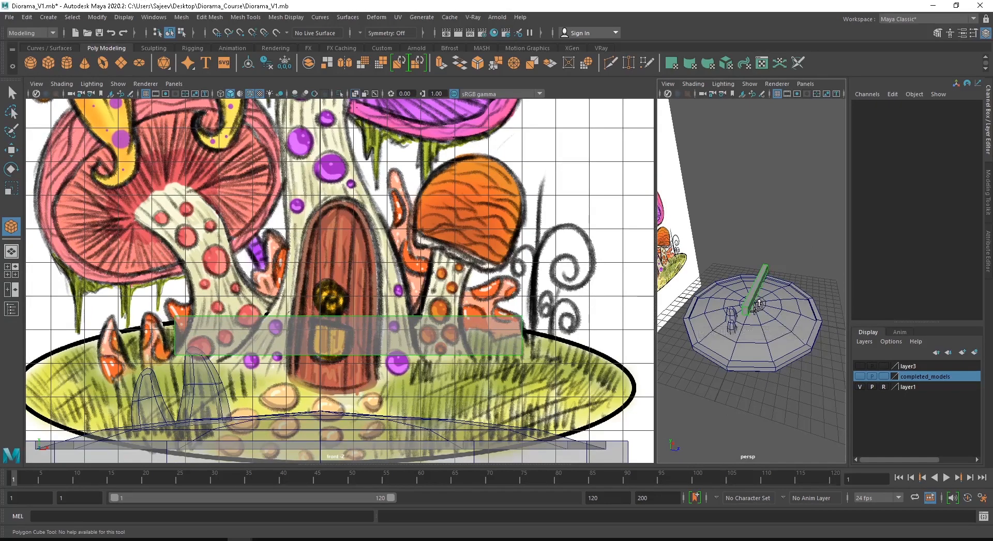
key(w)
Step: Examine the long block's position above the island base from several angles
alt+right_drag(722, 301, 730, 354)
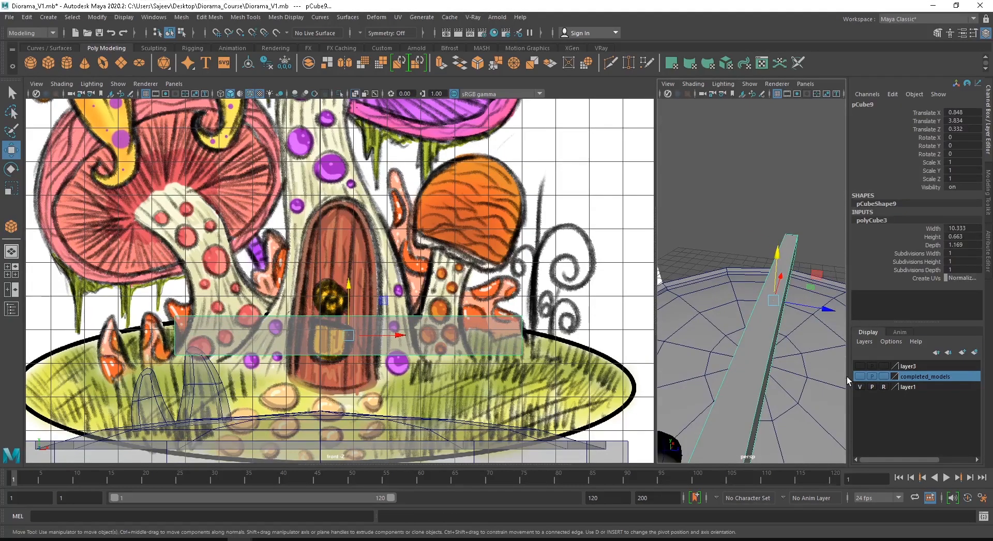
alt+drag(730, 355, 749, 341)
drag(660, 316, 518, 315)
alt+middle_drag(697, 349, 718, 264)
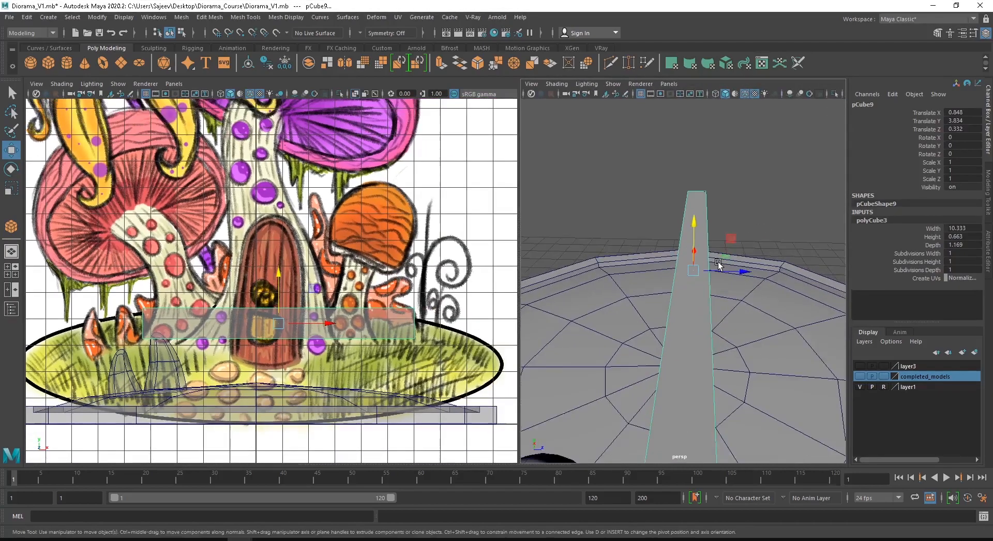
alt+right_drag(718, 264, 718, 295)
alt+drag(718, 295, 253, 293)
alt+right_drag(253, 294, 336, 331)
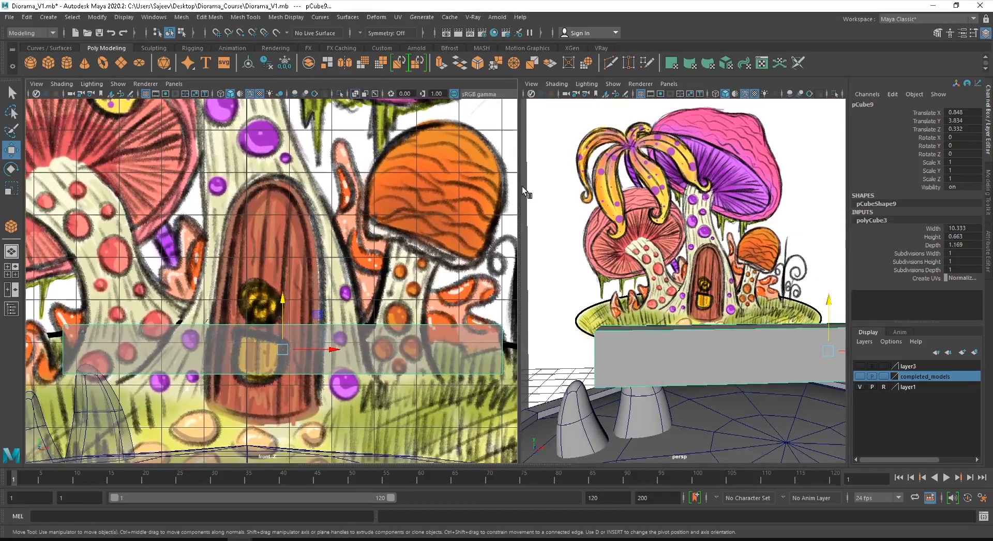
Step: Insert four vertical edge loops in the block from its left end to the door, matching the sketched sprouts' widths
key(space)
scroll(496, 244, down, 5)
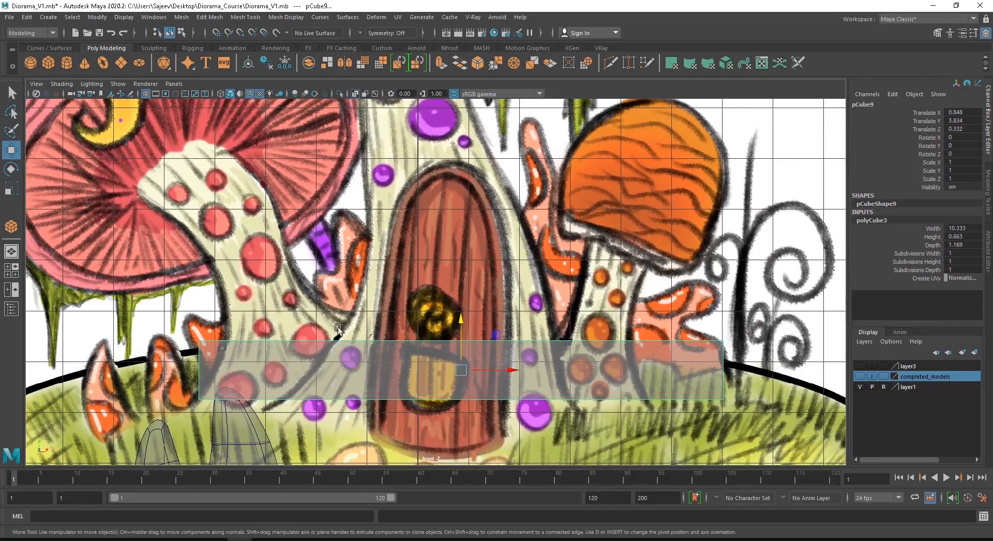
shift+right_drag(625, 351, 551, 298)
alt+right_drag(255, 370, 296, 308)
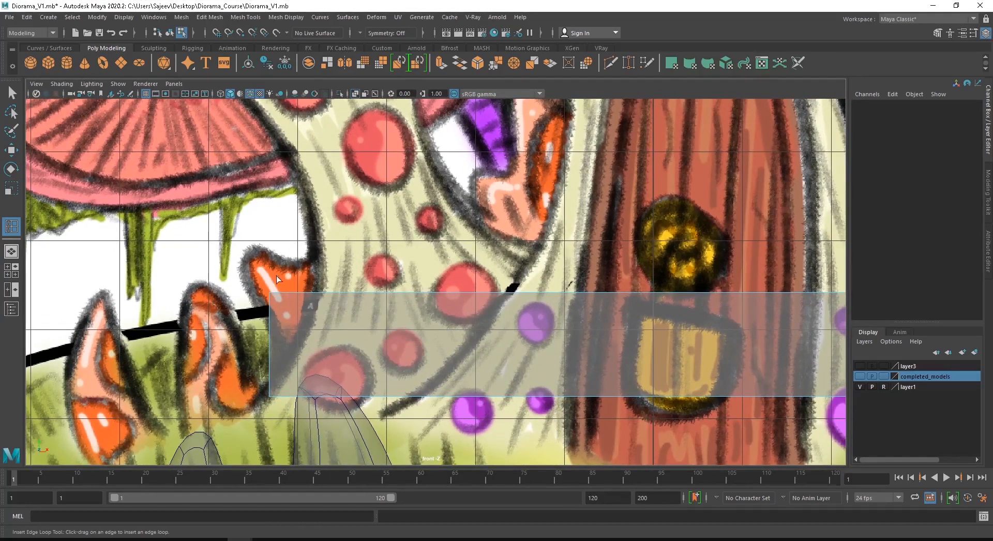
click(320, 293)
alt+middle_drag(445, 302, 378, 286)
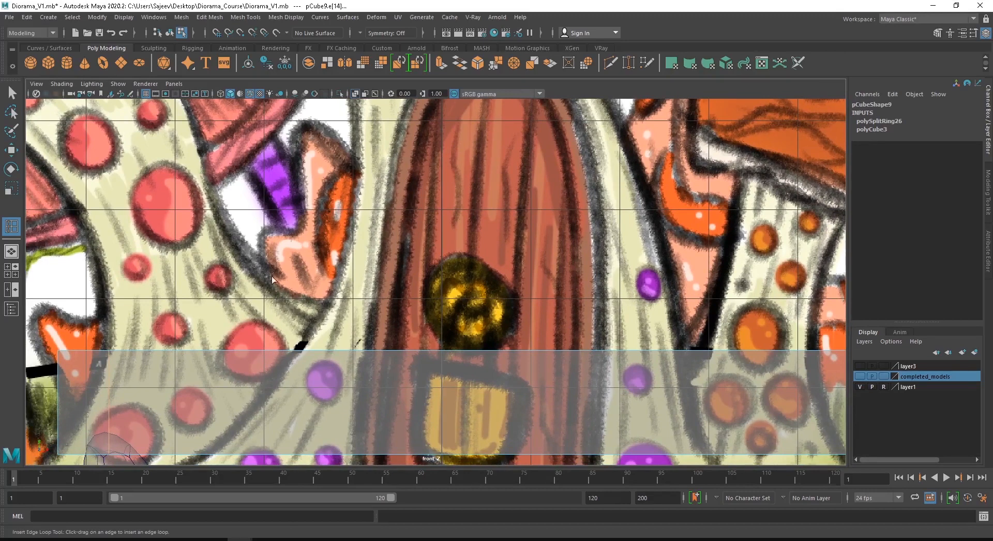
click(266, 350)
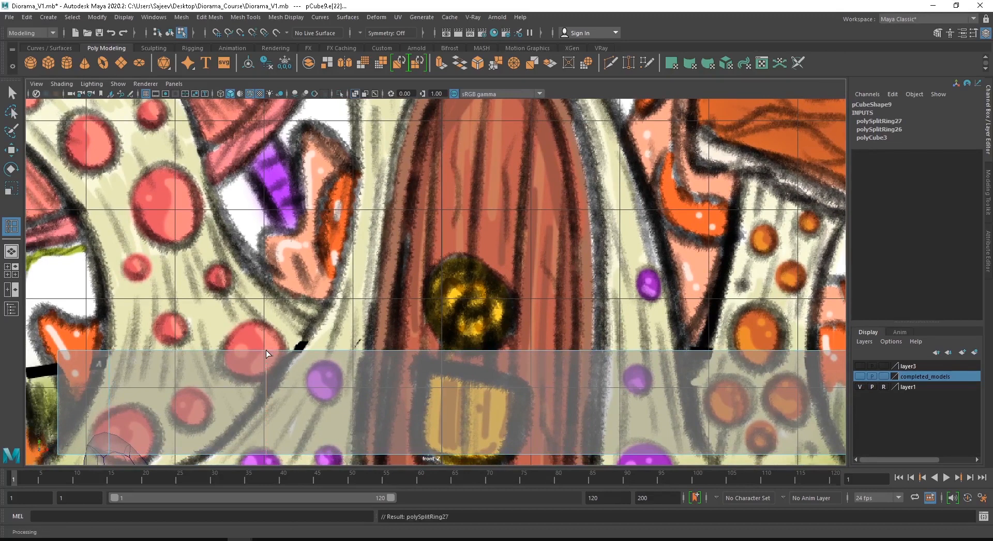
click(316, 352)
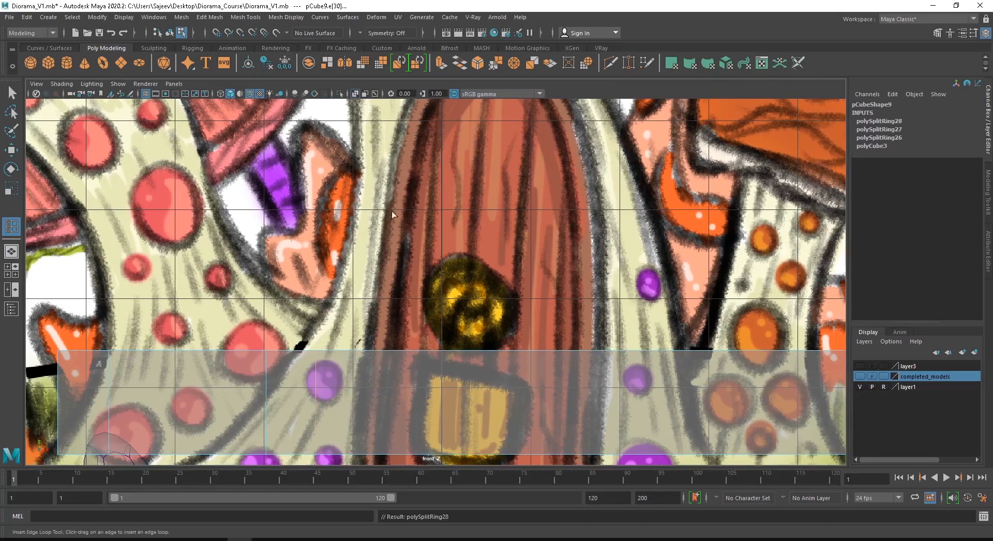
click(393, 350)
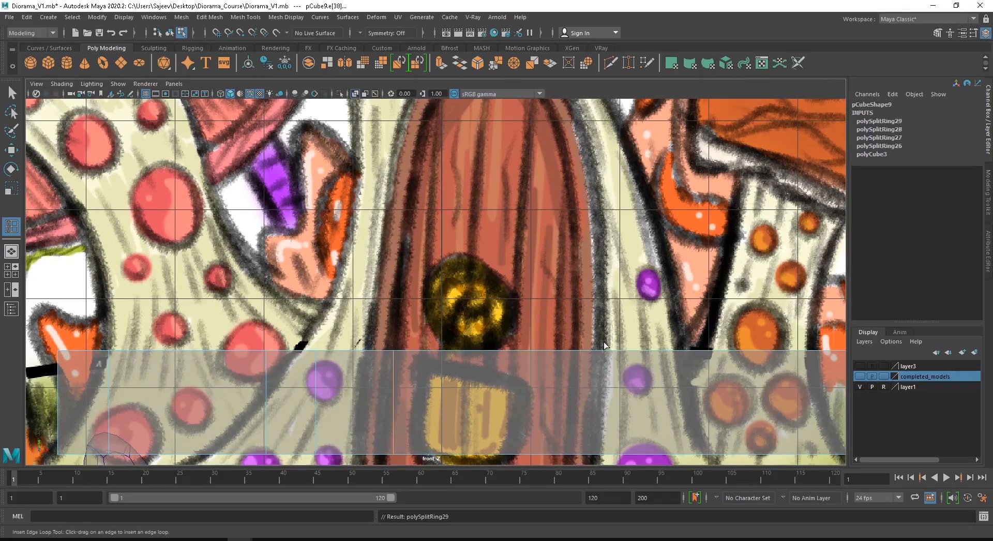
Step: Insert four more vertical edge loops between the door and the block's right end, aligned with the orange sprouts there
scroll(527, 326, down, 5)
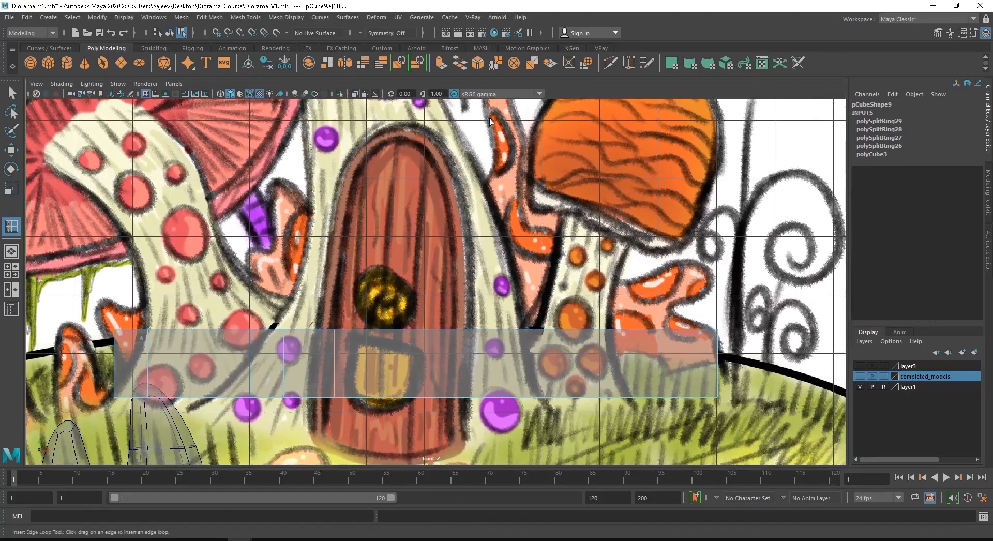
alt+middle_drag(463, 257, 447, 297)
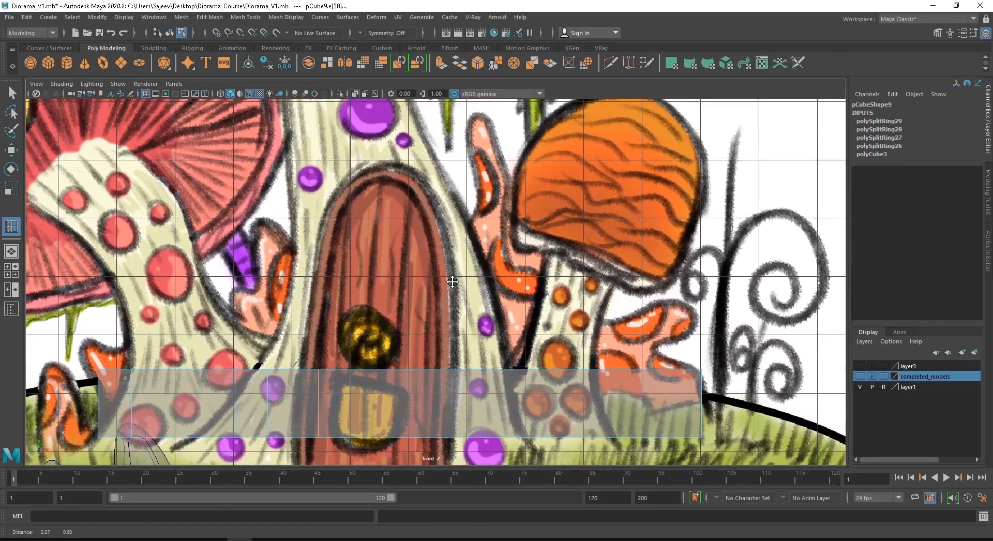
key(F8)
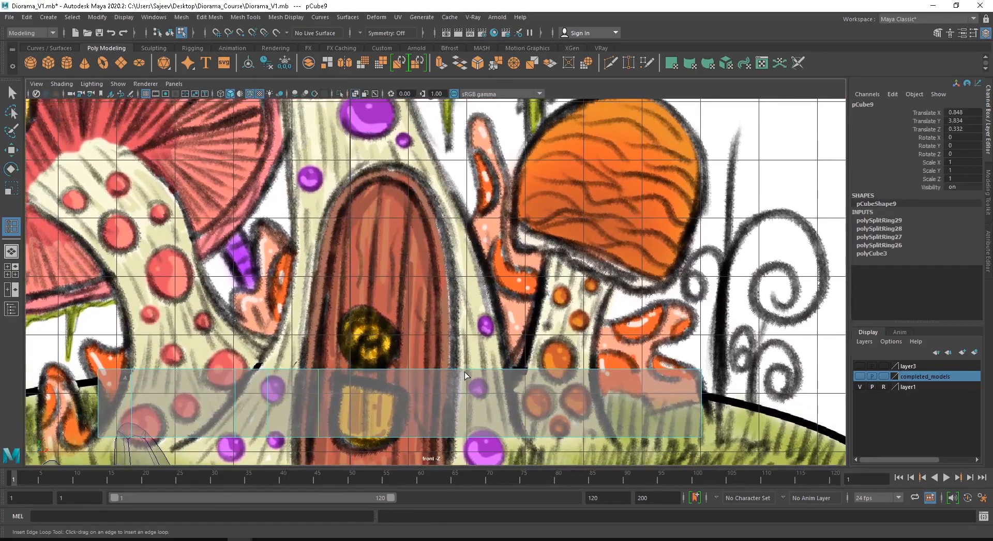
click(458, 370)
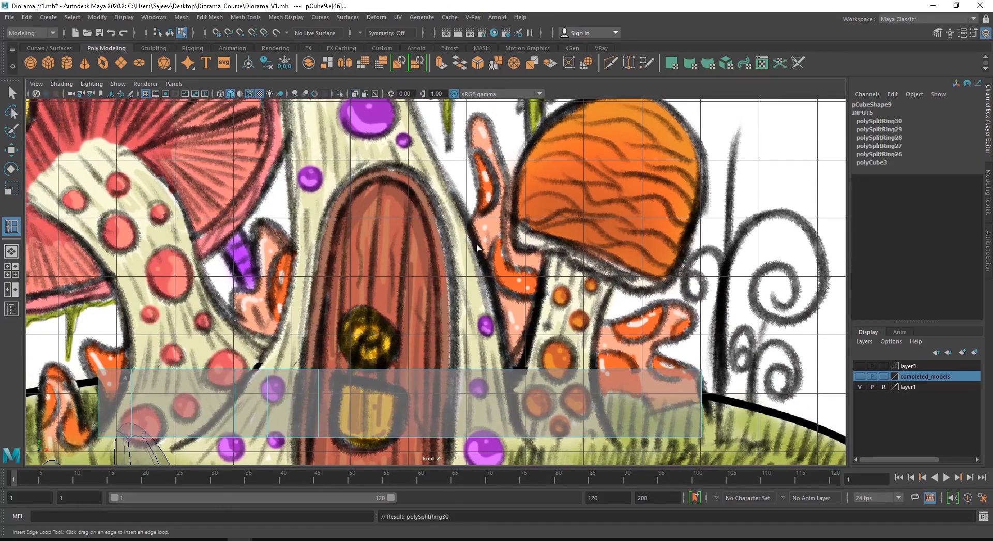
click(500, 370)
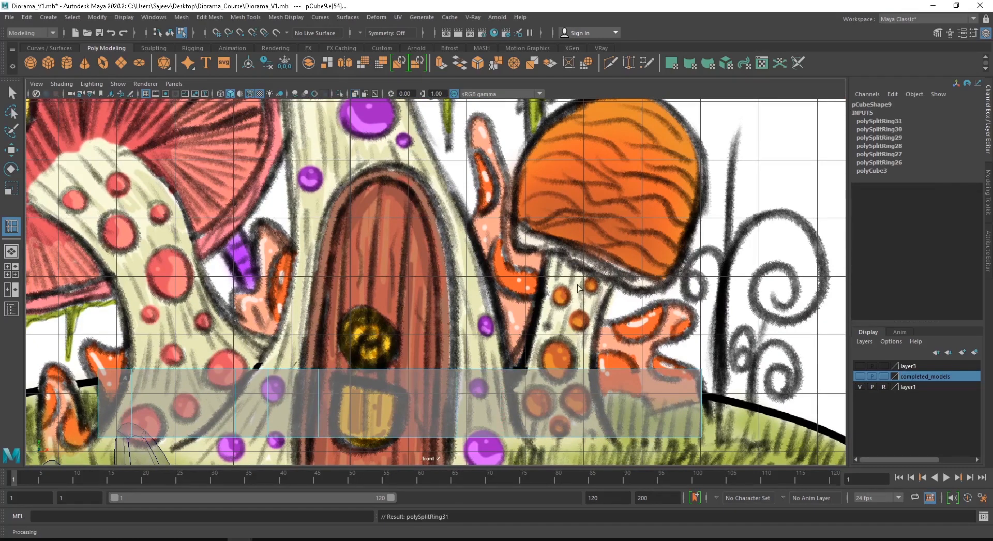
click(597, 371)
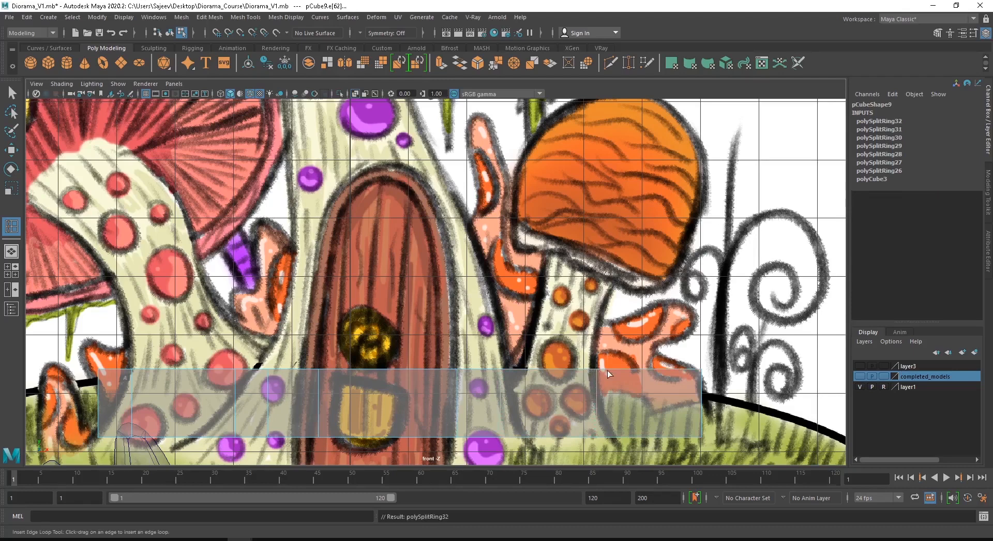
click(650, 370)
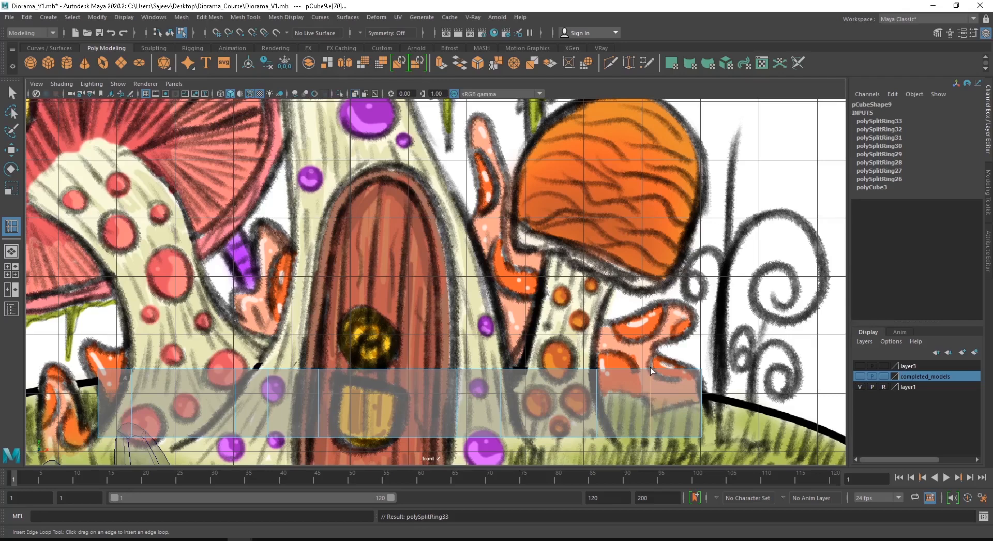
Step: Raise the block's top row of vertices to a height of about Y 4.78
key(w)
right_drag(609, 262, 558, 264)
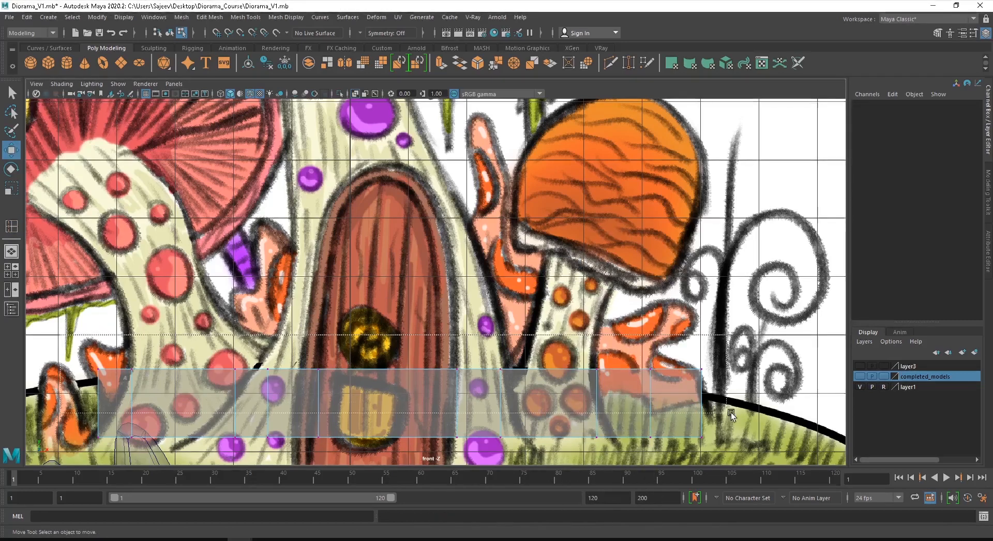
drag(731, 412, 732, 412)
drag(395, 322, 392, 300)
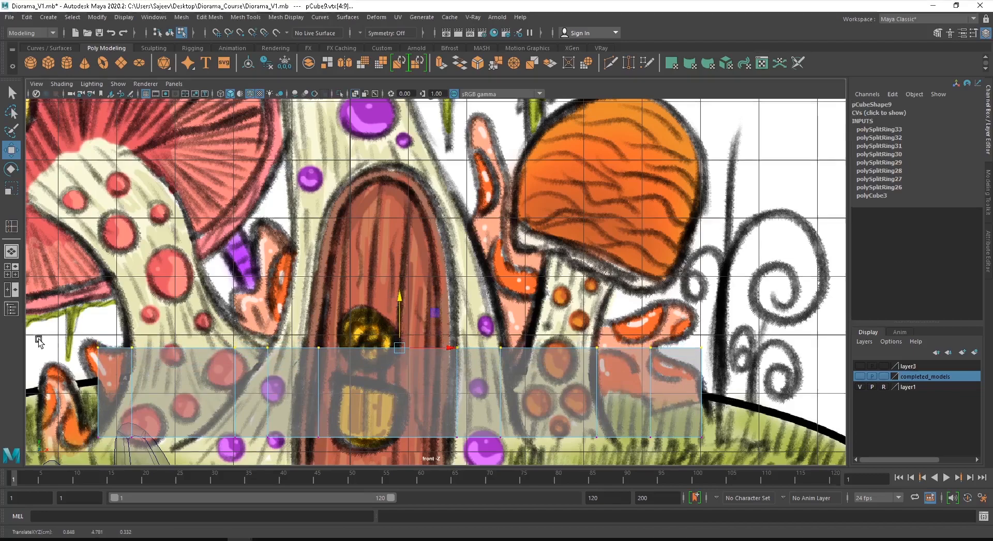
Step: Reshape the block's top vertices left of the door: lower the end ones and raise those nearer the door, up to about Y 6.12
alt+middle_drag(109, 345, 302, 246)
scroll(302, 247, up, 4)
click(187, 227)
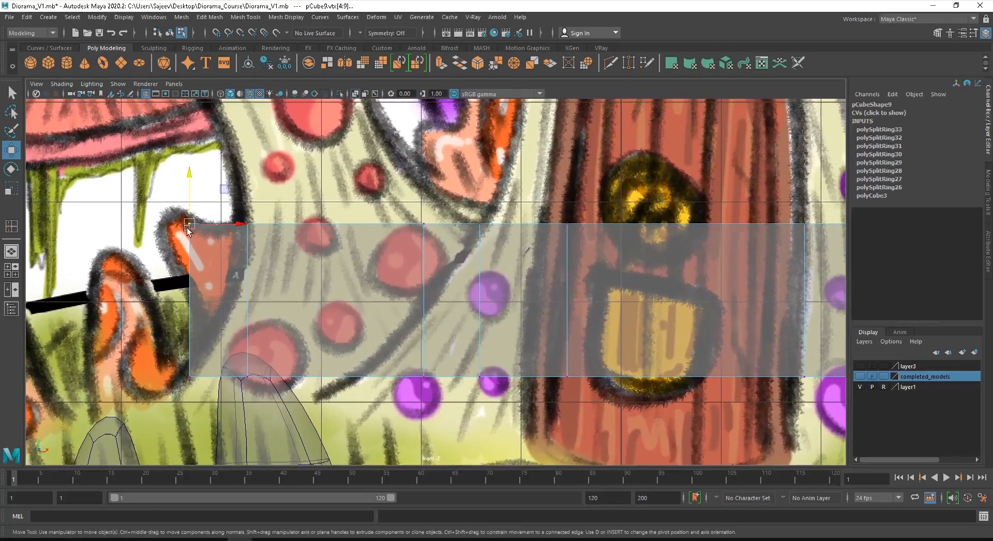
drag(189, 229, 232, 231)
drag(350, 281, 350, 267)
drag(394, 300, 415, 324)
drag(407, 314, 409, 253)
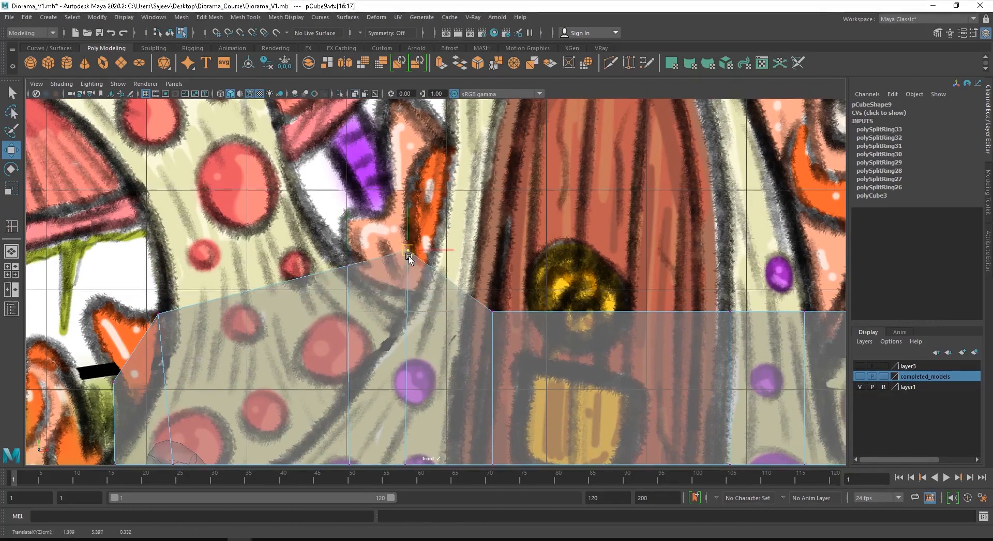
drag(481, 300, 504, 324)
drag(497, 316, 513, 182)
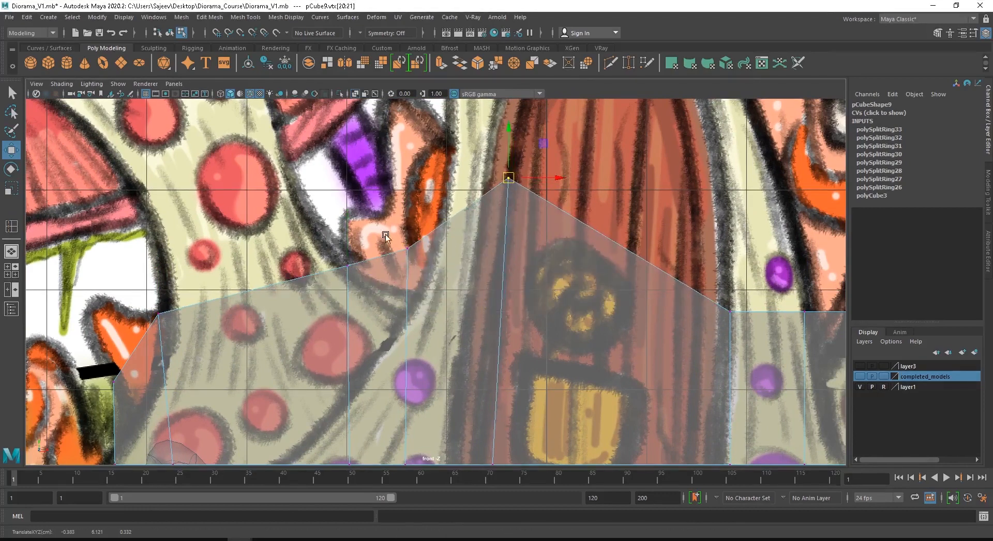
Step: Raise the two top vertex columns just right of the door, the one beside the door frame to about Y 6.75
alt+middle_drag(644, 243, 306, 234)
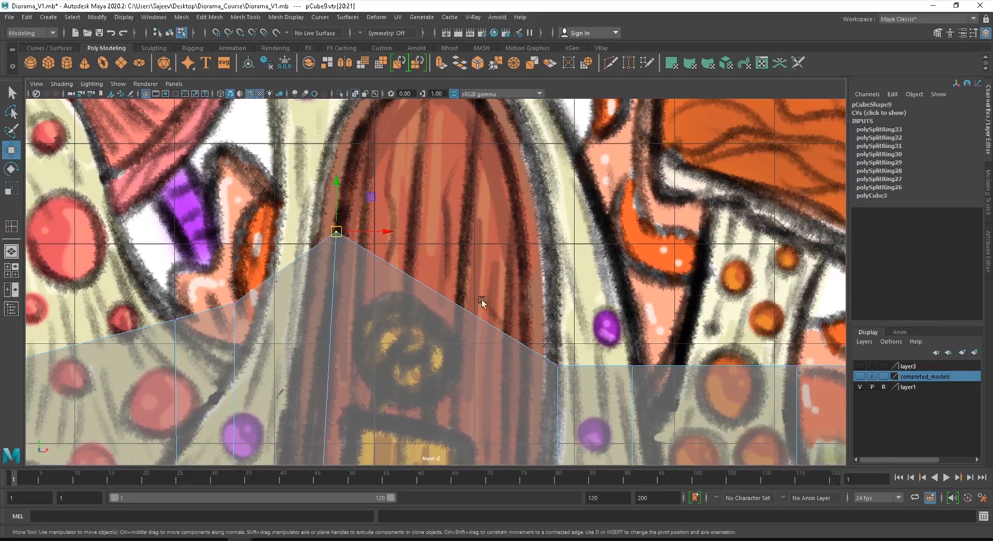
alt+middle_drag(481, 302, 441, 374)
drag(481, 404, 492, 213)
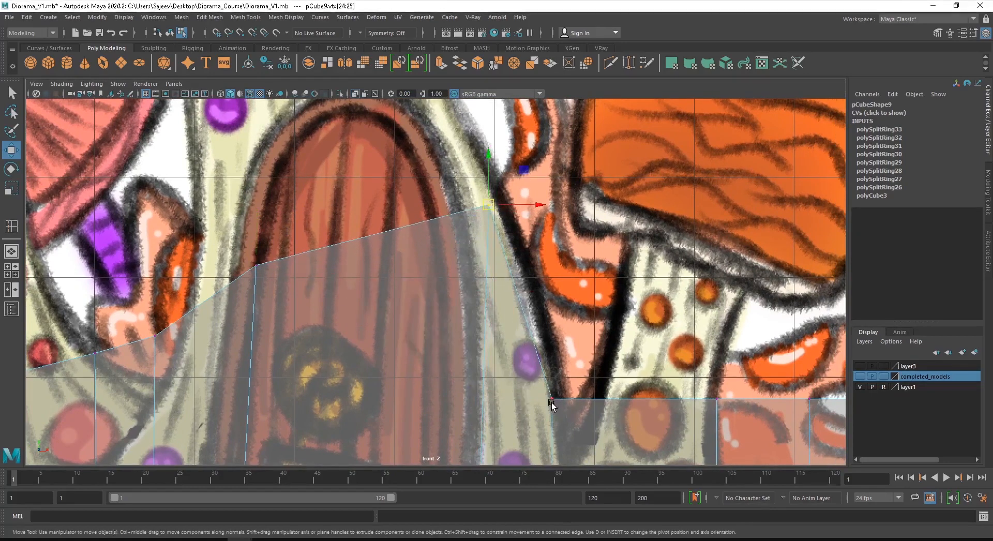
drag(551, 399, 575, 219)
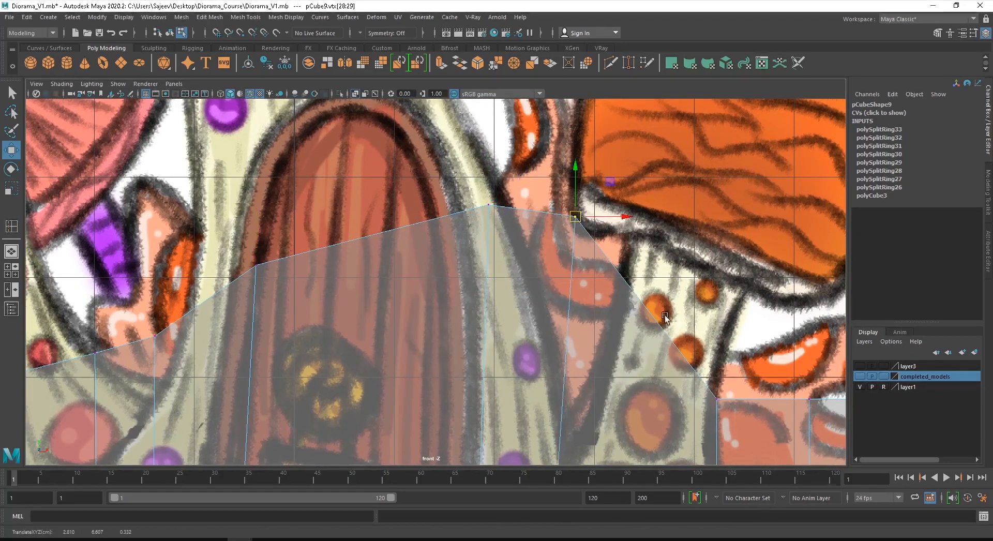
click(486, 203)
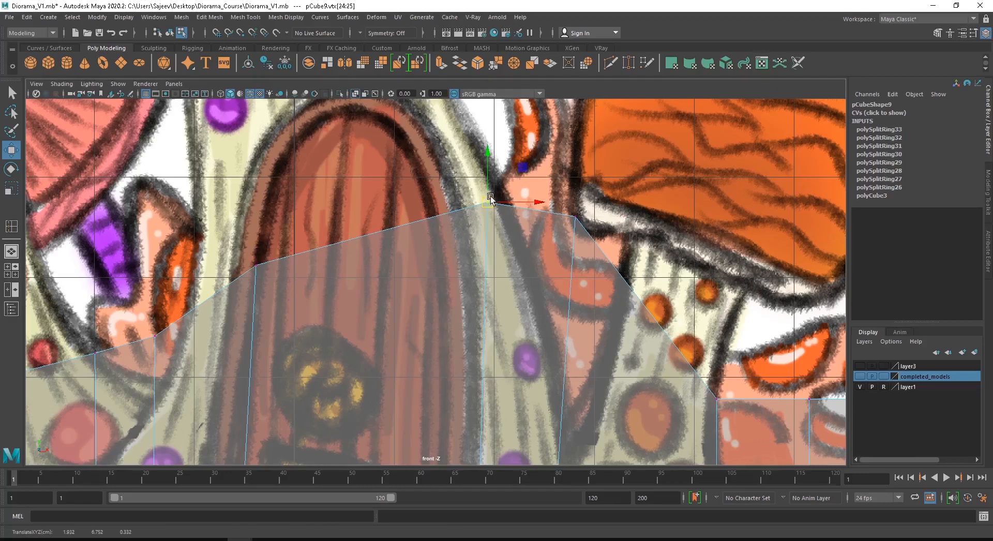
Step: Step the block's remaining right-hand top vertices down along the orange sprouts, lowering the end corner to about Y 4.35
alt+middle_drag(490, 201, 371, 306)
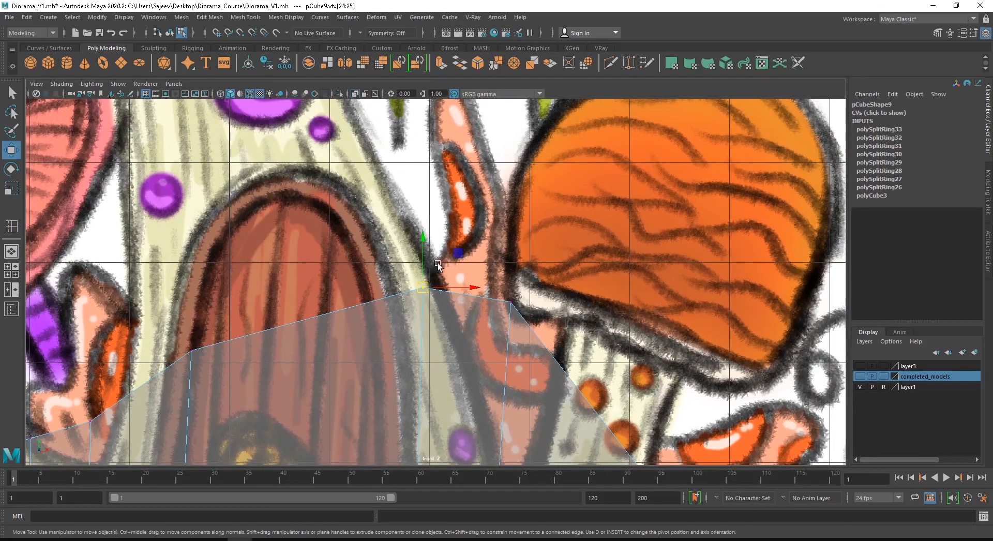
alt+middle_drag(531, 309, 368, 198)
alt+middle_drag(477, 356, 469, 316)
drag(486, 324, 505, 297)
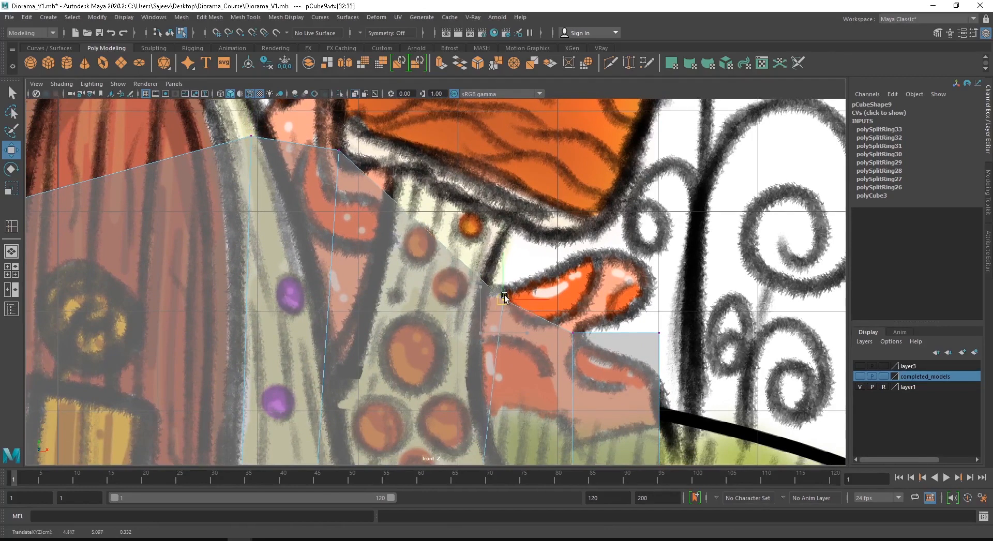
drag(560, 327, 569, 345)
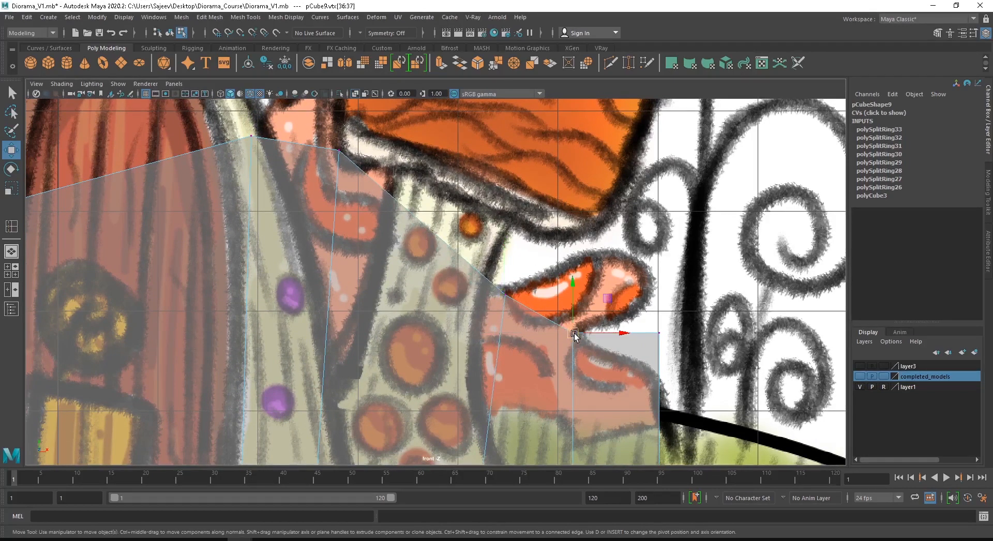
click(659, 333)
drag(658, 333, 658, 377)
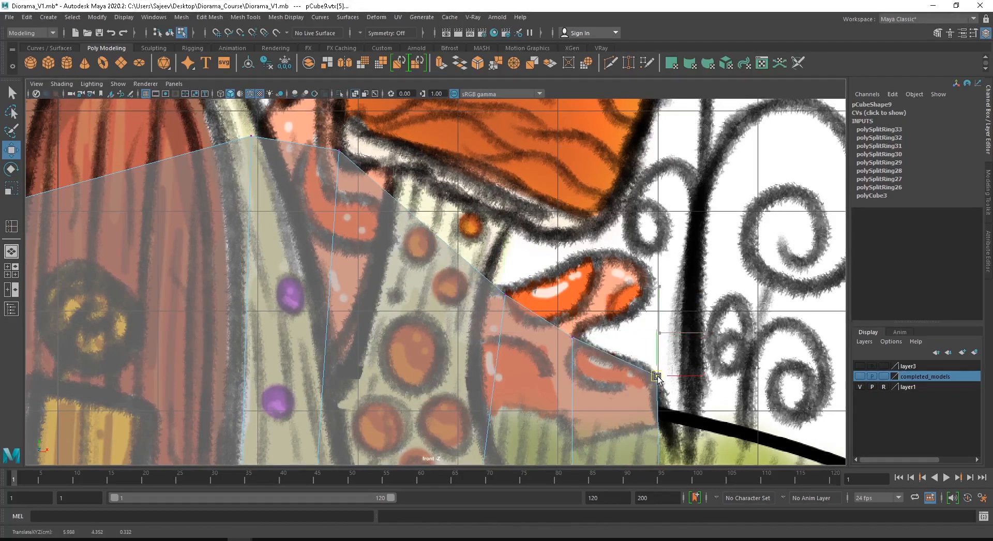
Step: Insert a vertical edge loop in the segment across the door and lower its top vertices almost level with the neighbouring left column
alt+middle_drag(554, 359, 742, 378)
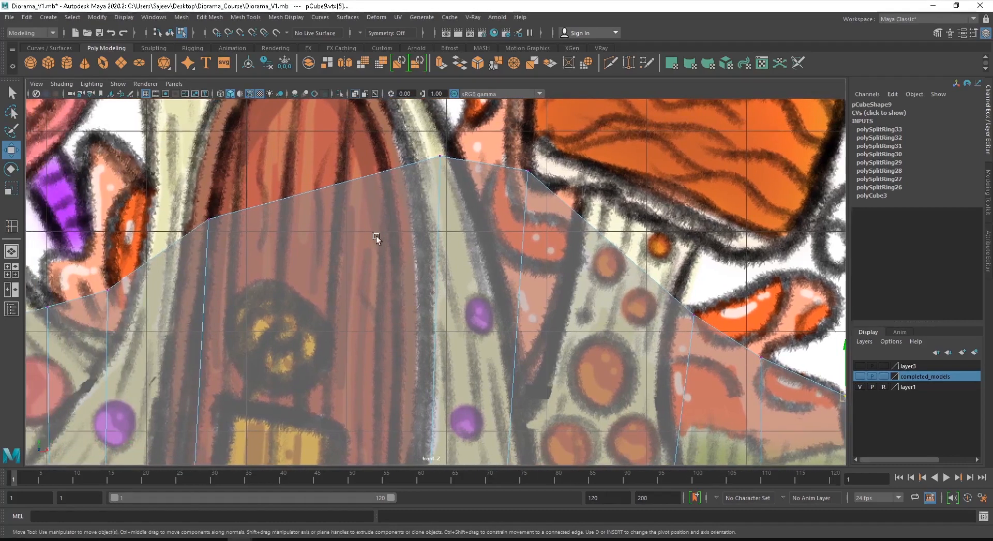
right_drag(307, 203, 304, 175)
click(309, 190)
ctrl+right_drag(478, 206, 408, 228)
right_drag(365, 202, 335, 212)
click(321, 189)
drag(321, 189, 326, 234)
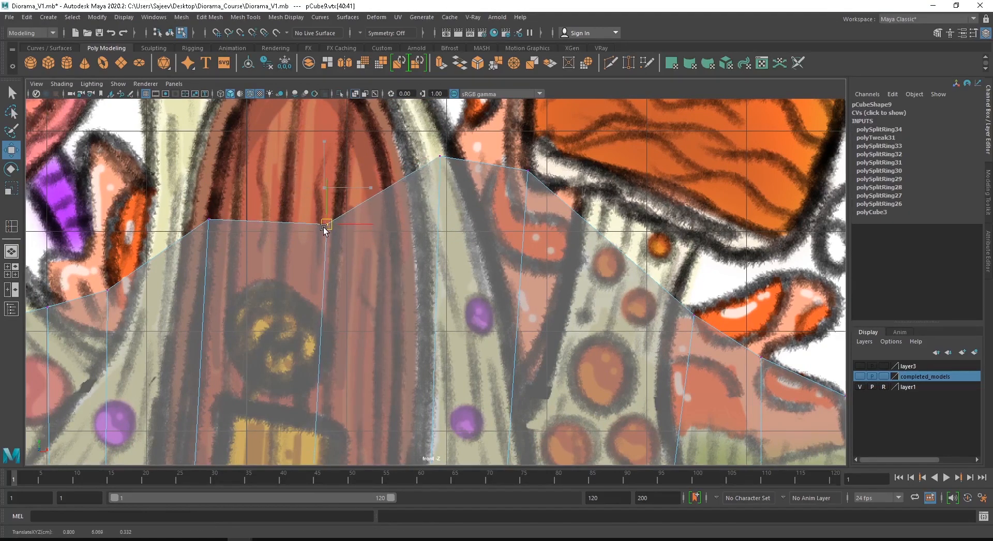
Step: Insert a vertical edge loop across the orange mushroom's stem and raise its top vertices toward the cap
alt+middle_drag(576, 311, 450, 313)
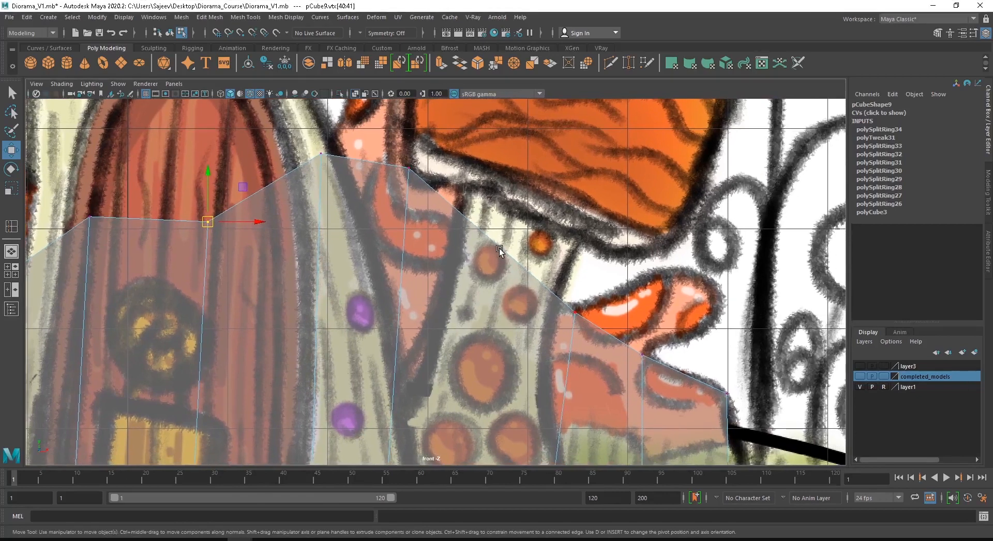
click(485, 242)
ctrl+right_drag(482, 247, 509, 296)
right_drag(499, 257, 446, 229)
drag(474, 227, 503, 192)
Step: Show the front and perspective views side by side and examine the block's stepped outline against the sketch
alt+right_drag(513, 208, 397, 264)
alt+middle_drag(398, 264, 517, 275)
alt+right_drag(502, 315, 416, 269)
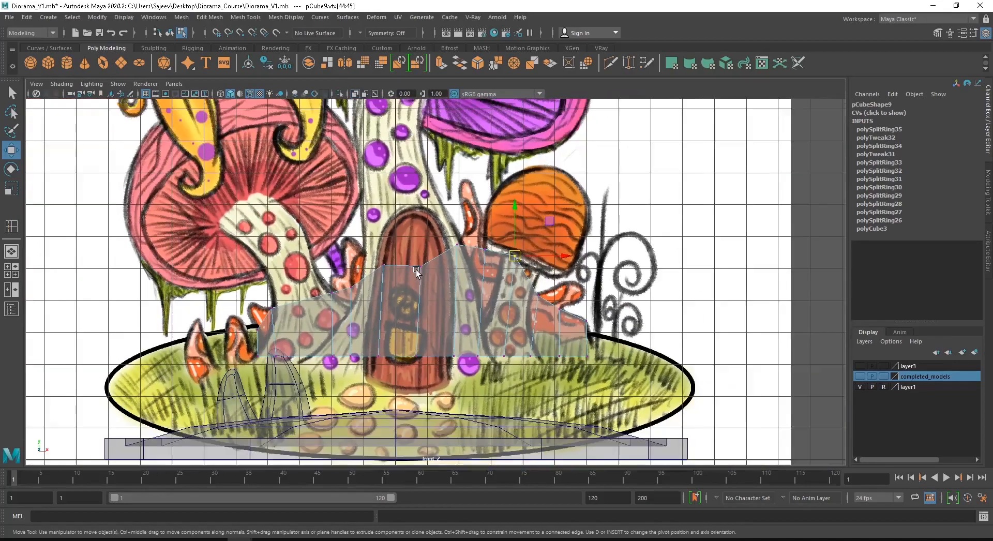
alt+middle_drag(416, 269, 528, 249)
alt+right_drag(529, 250, 504, 293)
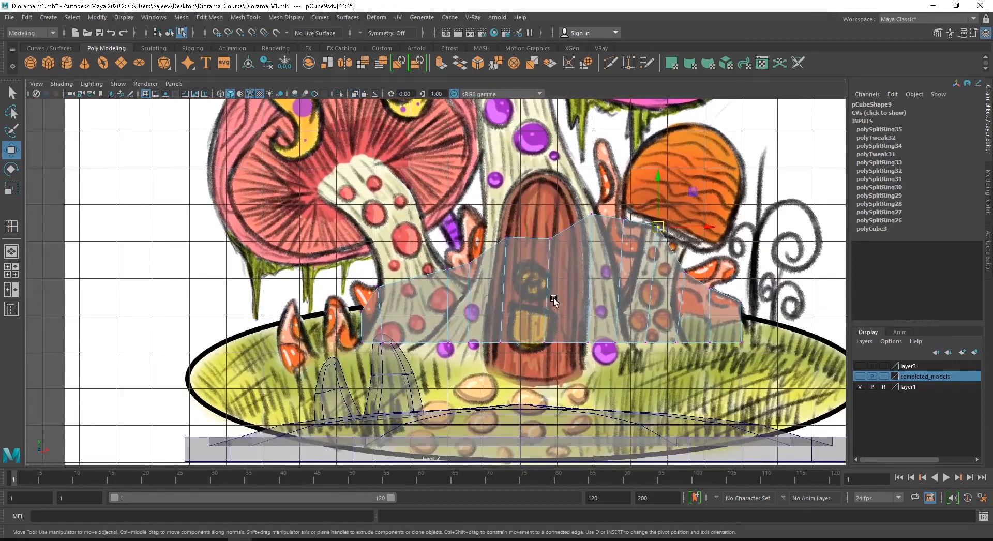
key(space)
alt+drag(615, 314, 643, 328)
scroll(266, 269, up, 3)
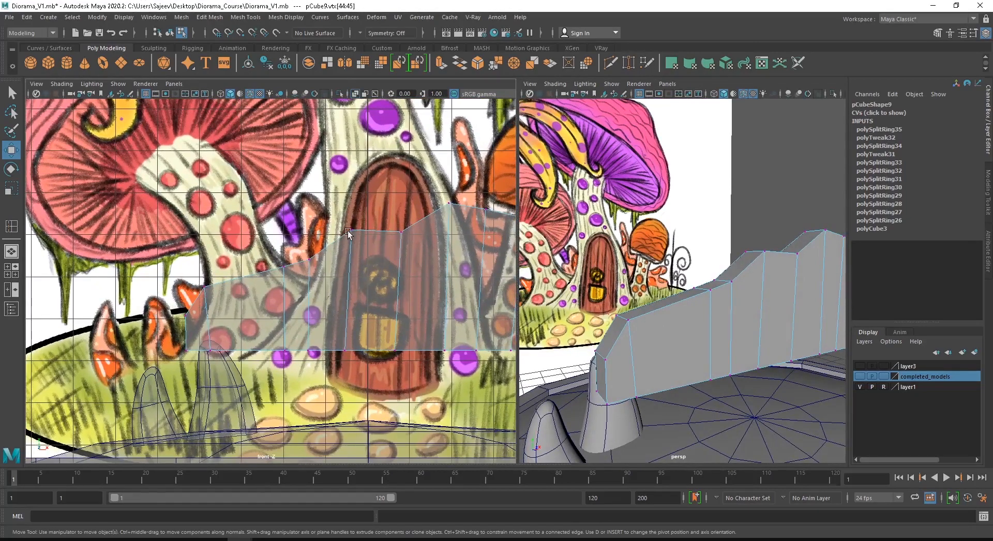
scroll(240, 305, up, 2)
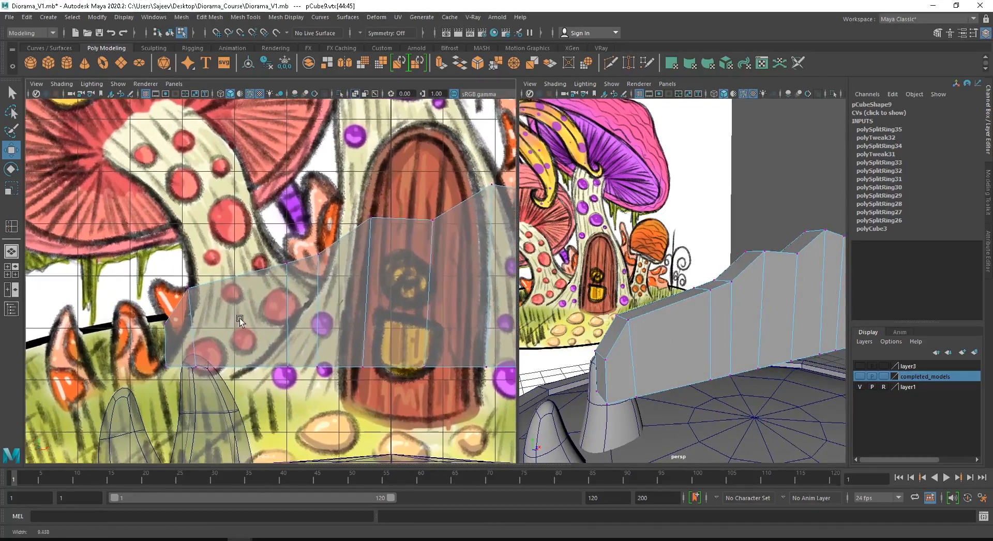
Step: Extrude the sloped face at the block's left end outward over the small orange sprout, to about X -4.55, Y 4.90
right_drag(709, 264, 712, 291)
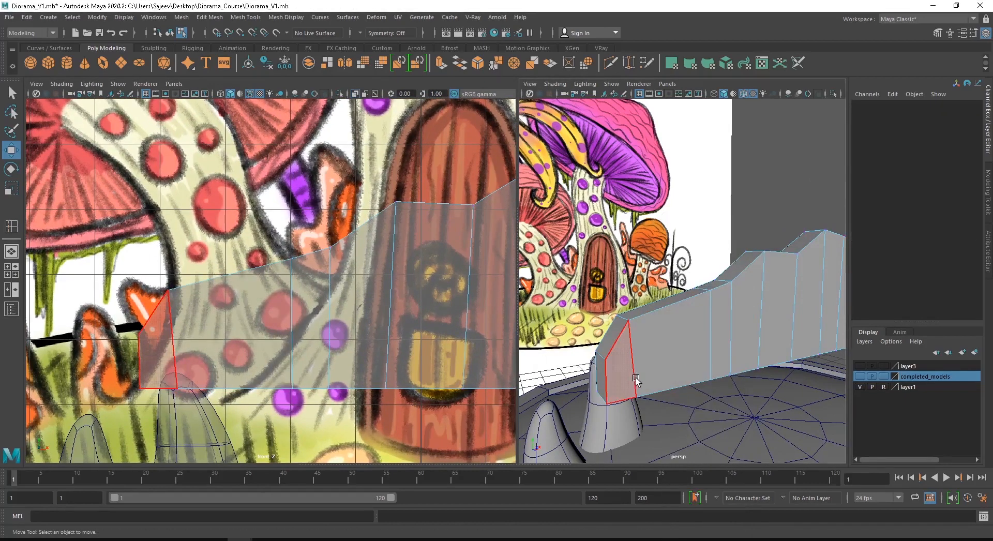
click(605, 341)
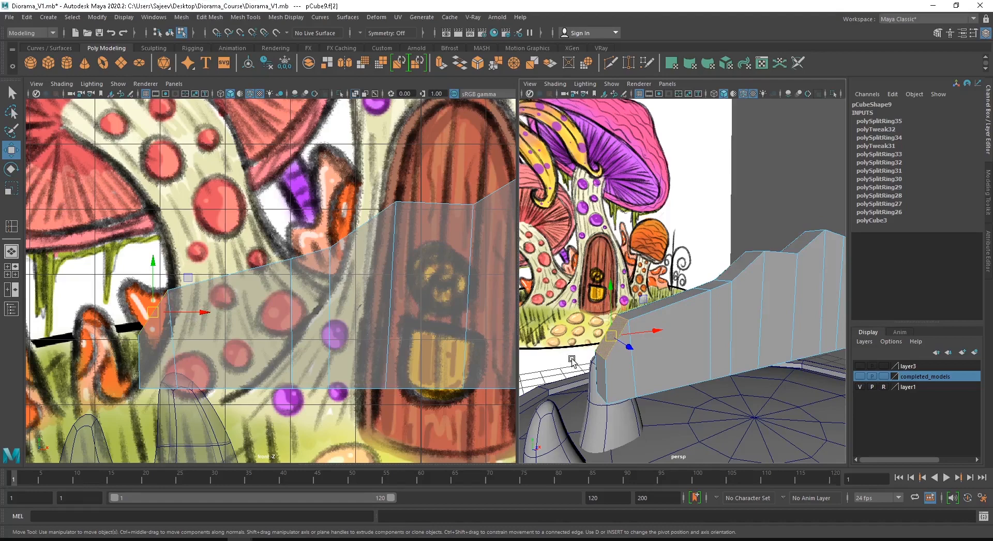
mouse_move(552, 347)
alt+mouse_down()
mouse_move(592, 345)
mouse_move(546, 340)
alt+mouse_up()
scroll(365, 385, up, 3)
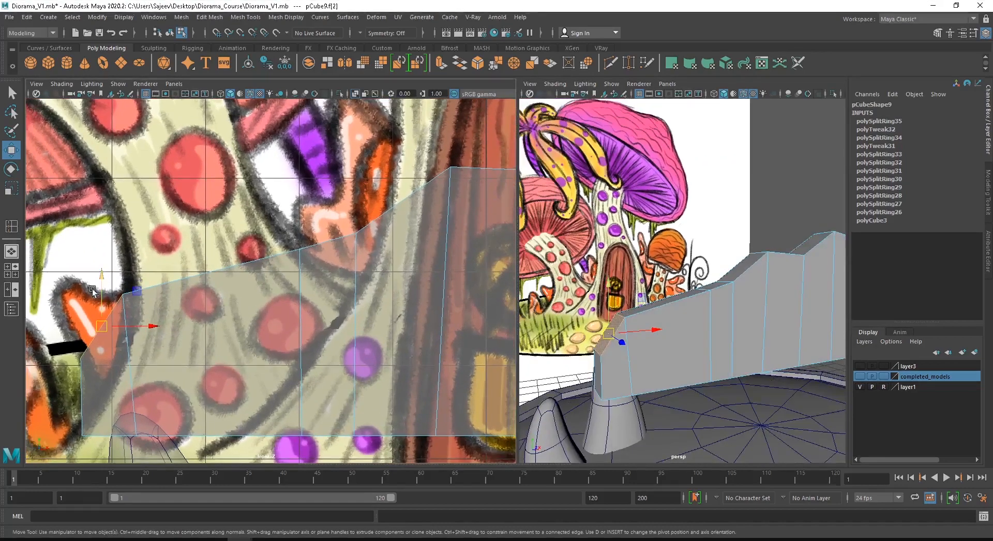
shift+right_drag(96, 270, 93, 304)
alt+middle_drag(189, 314, 308, 345)
key(w)
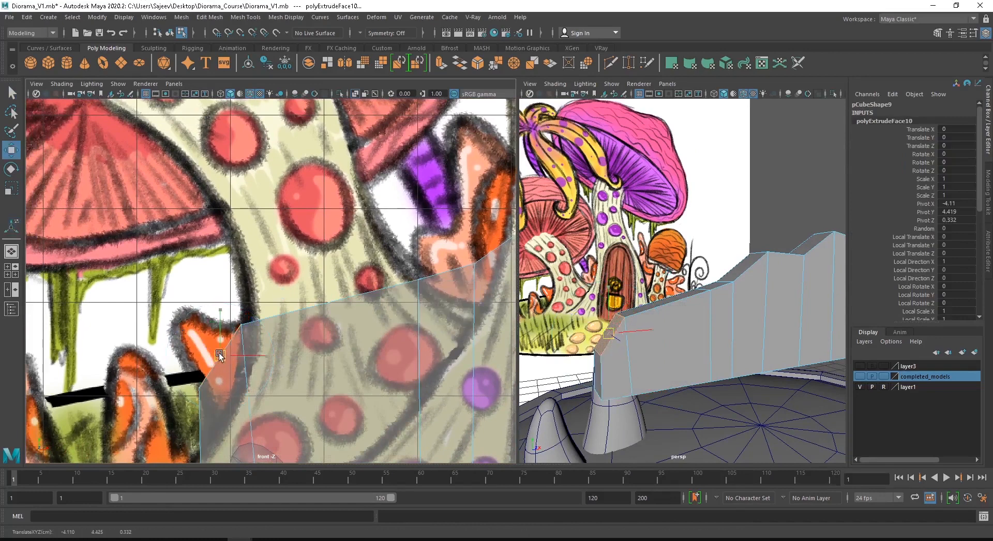
drag(220, 355, 183, 314)
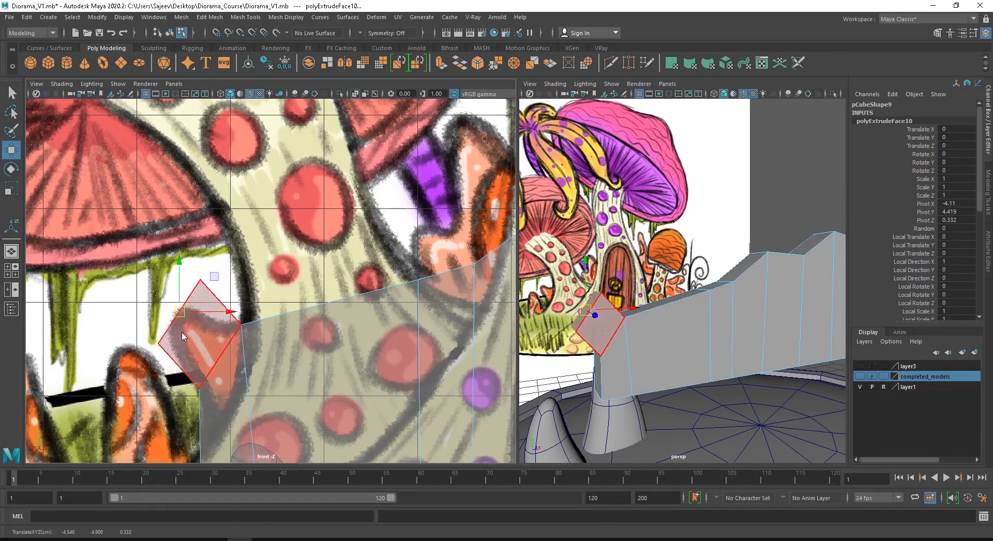
Step: Move the extruded tip's vertices inward and down to match the small orange sprout's outline
right_drag(181, 275, 129, 279)
drag(131, 305, 169, 334)
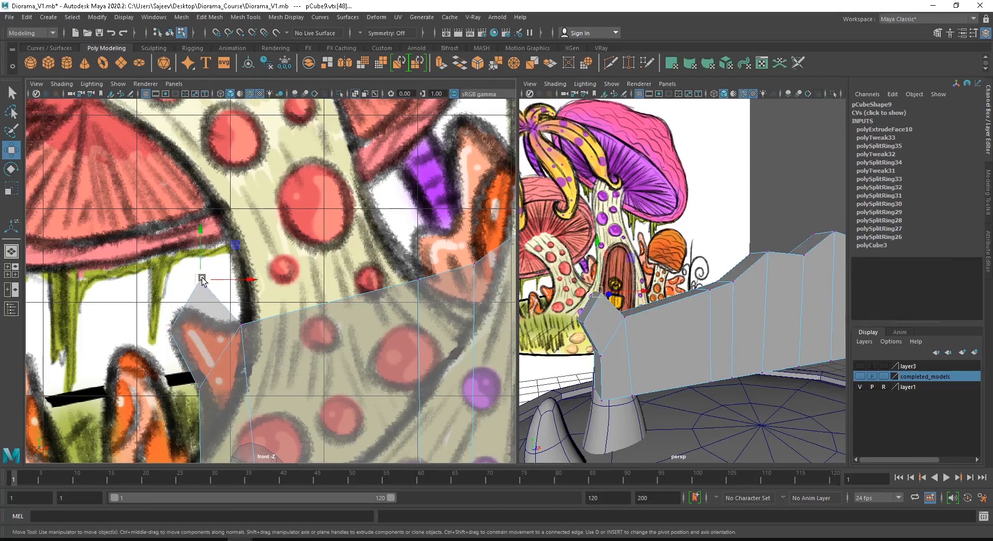
click(202, 279)
drag(202, 279, 197, 295)
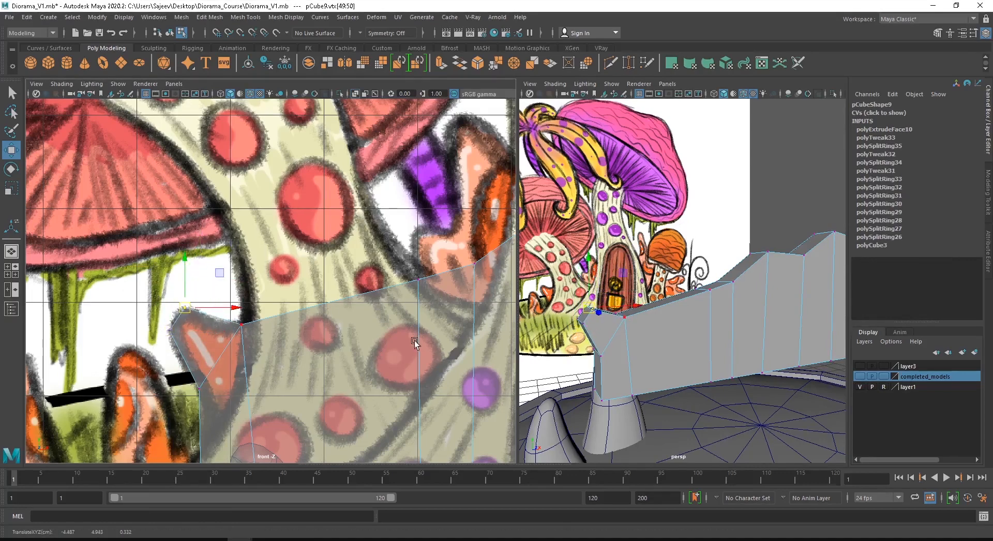
Step: Extrude the two top faces left of the door up into the taller orange sprout and fit their left corner to its outline
alt+middle_drag(371, 283, 231, 329)
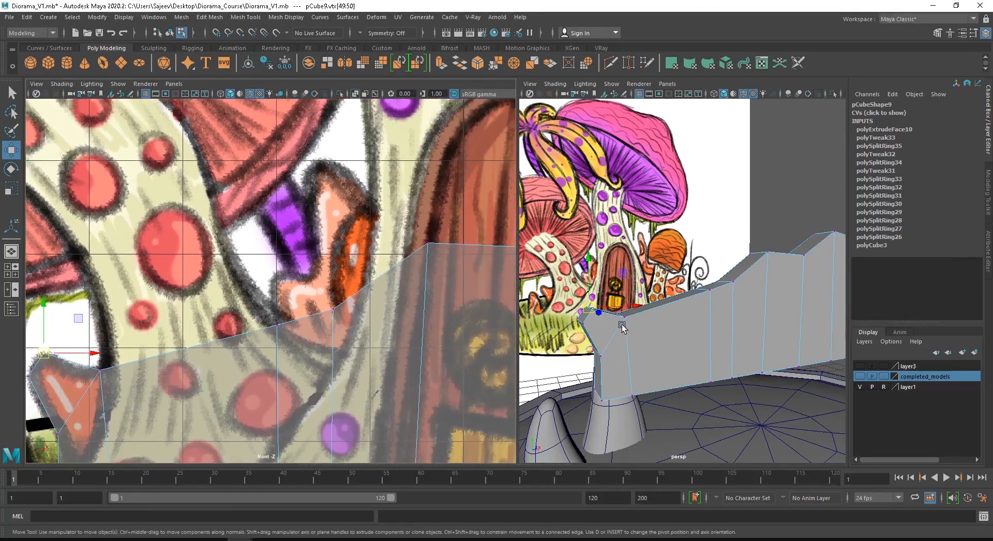
alt+drag(710, 279, 710, 305)
right_drag(736, 260, 734, 278)
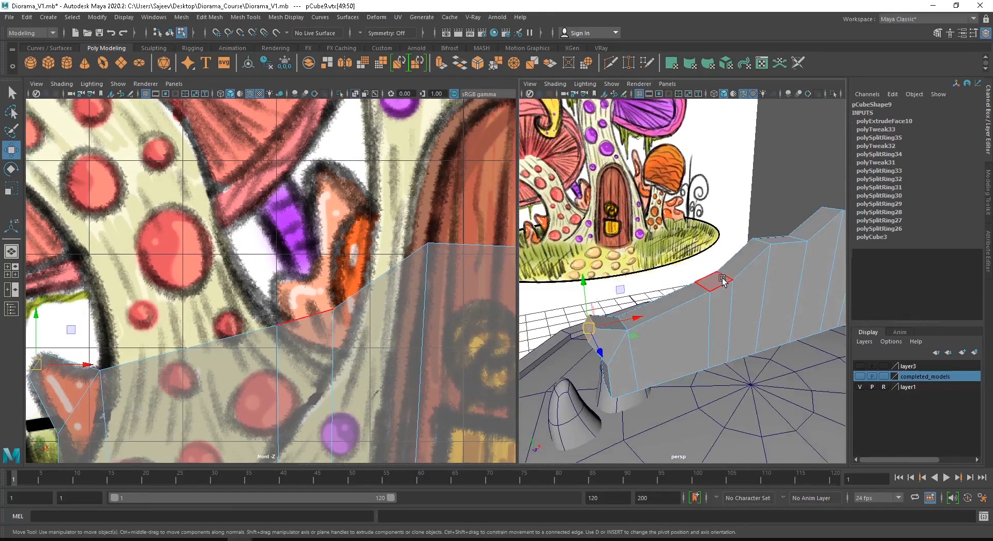
click(722, 280)
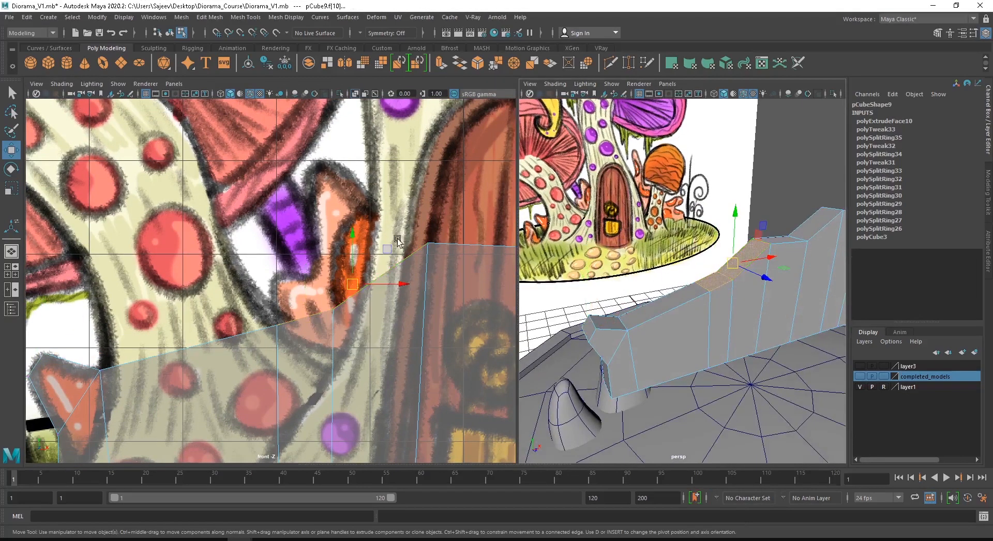
shift+right_drag(352, 231, 360, 263)
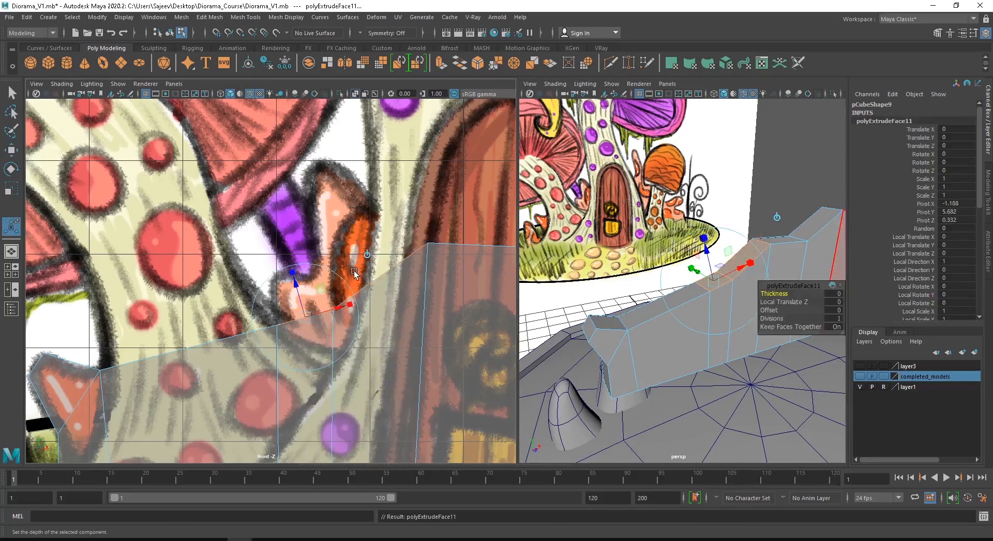
key(w)
drag(354, 272, 331, 246)
right_drag(273, 287, 228, 263)
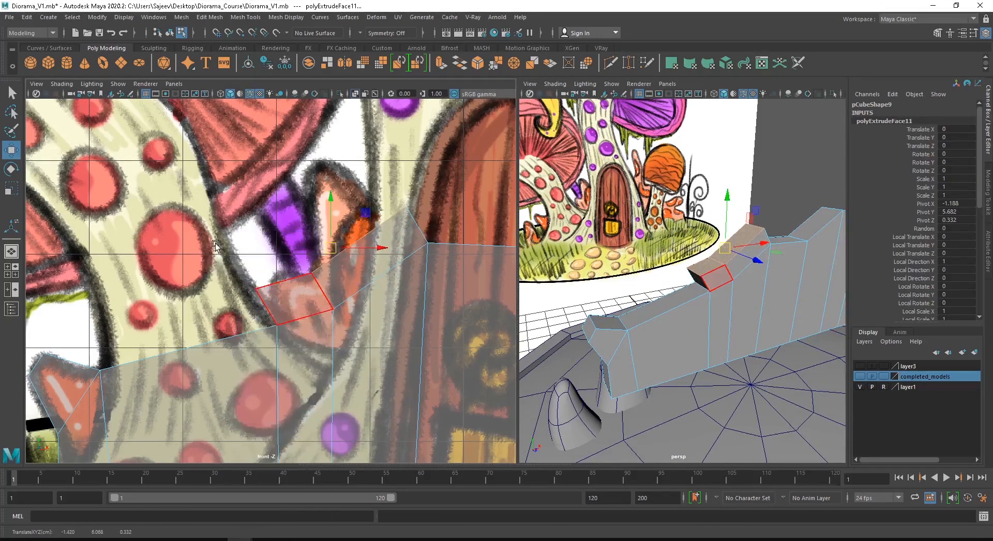
drag(224, 262, 272, 286)
Step: Extrude the sloped top face left of the door up over the upper prong of the orange sprout
right_drag(731, 234, 748, 235)
click(743, 230)
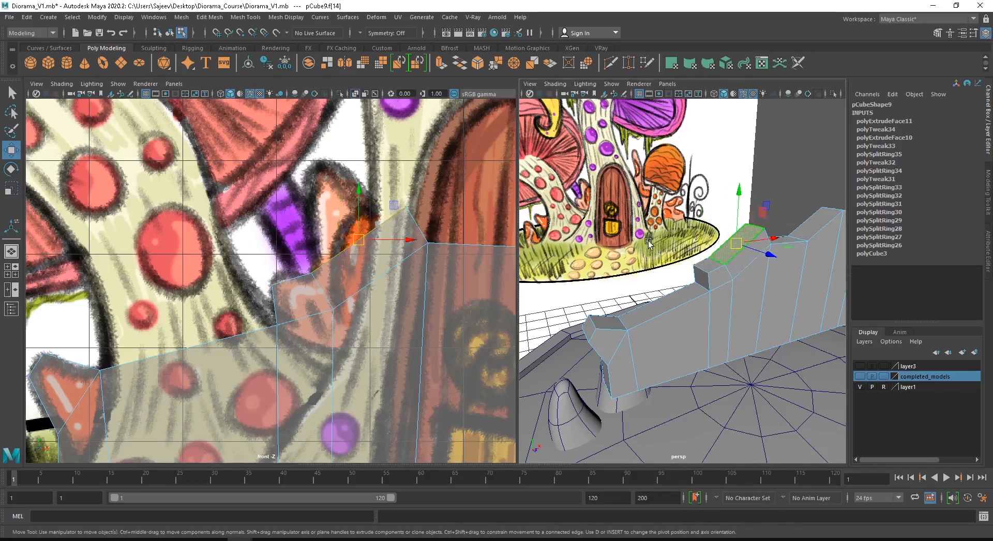
shift+right_drag(346, 213, 350, 231)
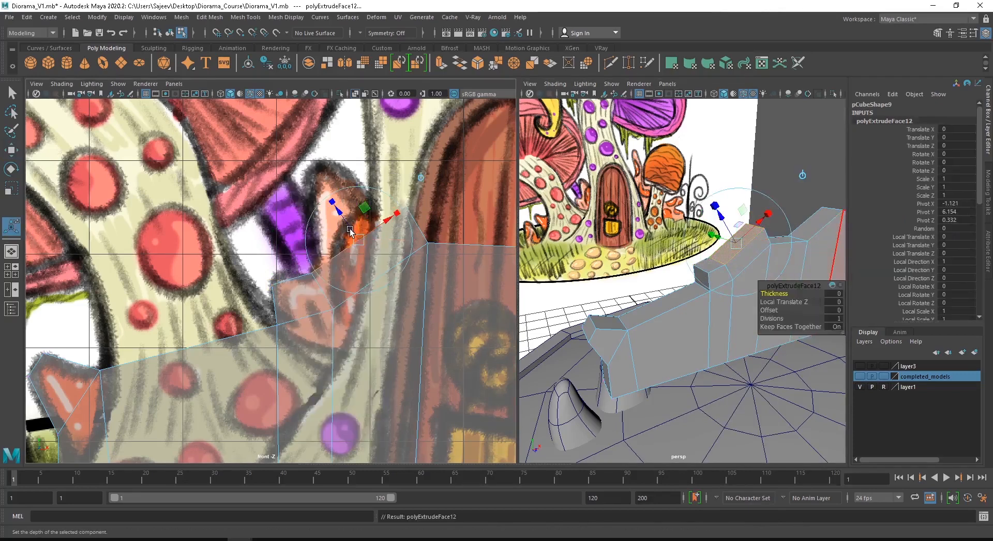
key(w)
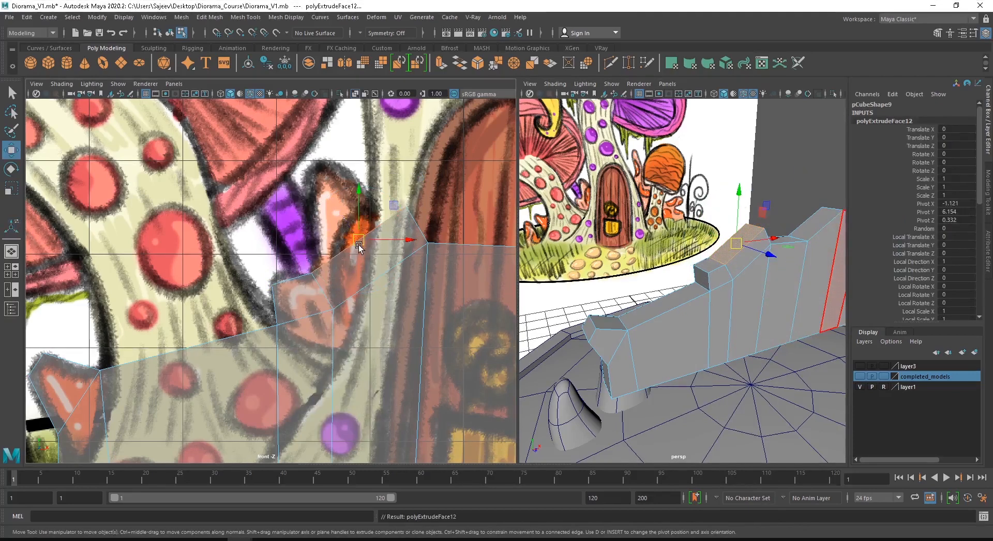
drag(357, 243, 323, 167)
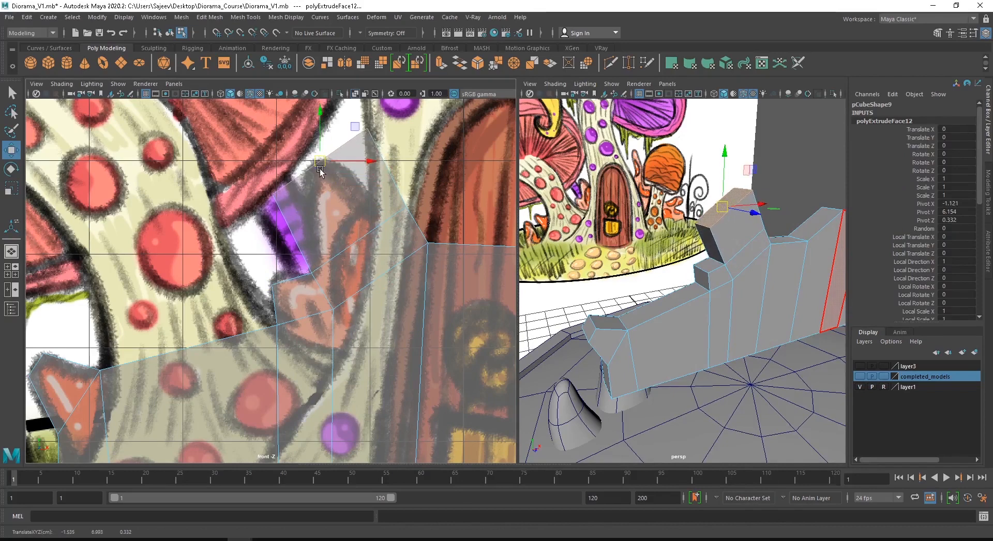
Step: Move the upper prong's tip and base vertices inward to match the orange sprout's outline in the sketch
right_drag(320, 168, 292, 173)
click(274, 195)
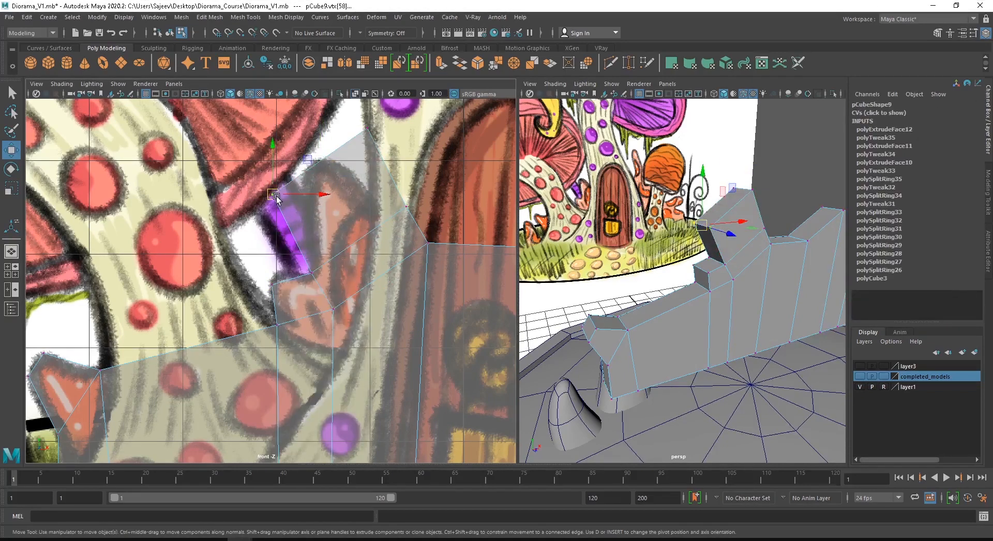
drag(277, 199, 311, 186)
drag(342, 108, 330, 155)
drag(393, 201, 397, 221)
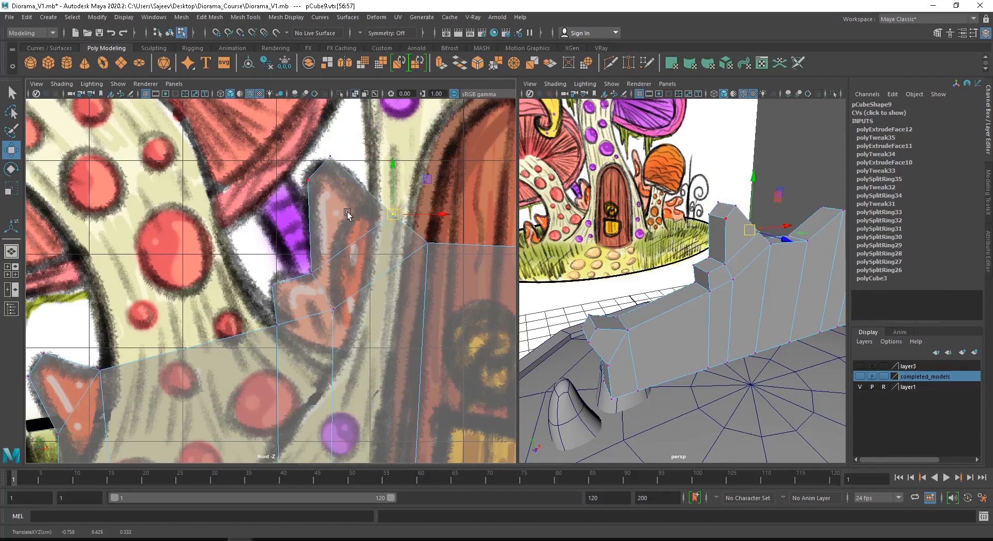
Step: Insert an edge loop across the upper prong left of the door and adjust its vertices to round the tip
right_drag(347, 198, 339, 252)
click(354, 192)
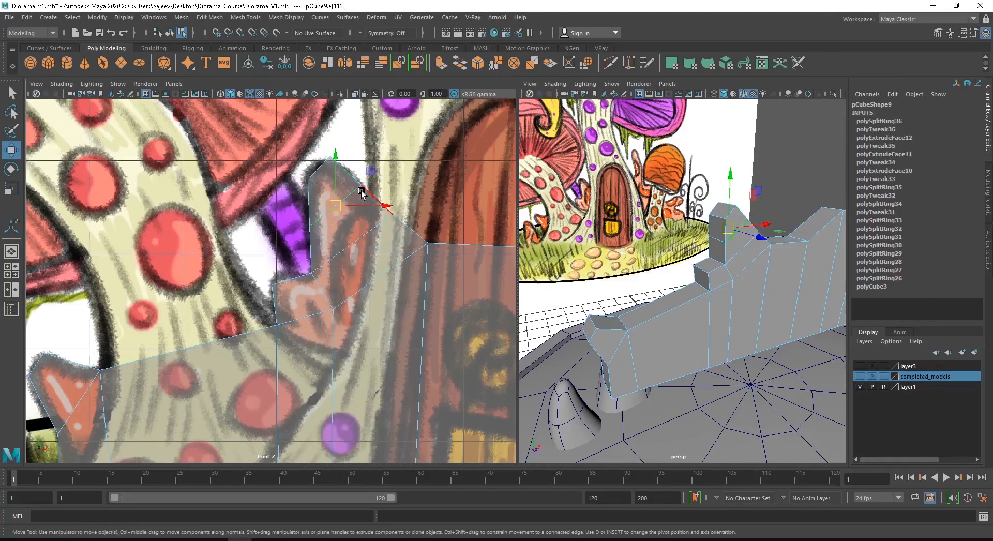
right_drag(361, 191, 325, 192)
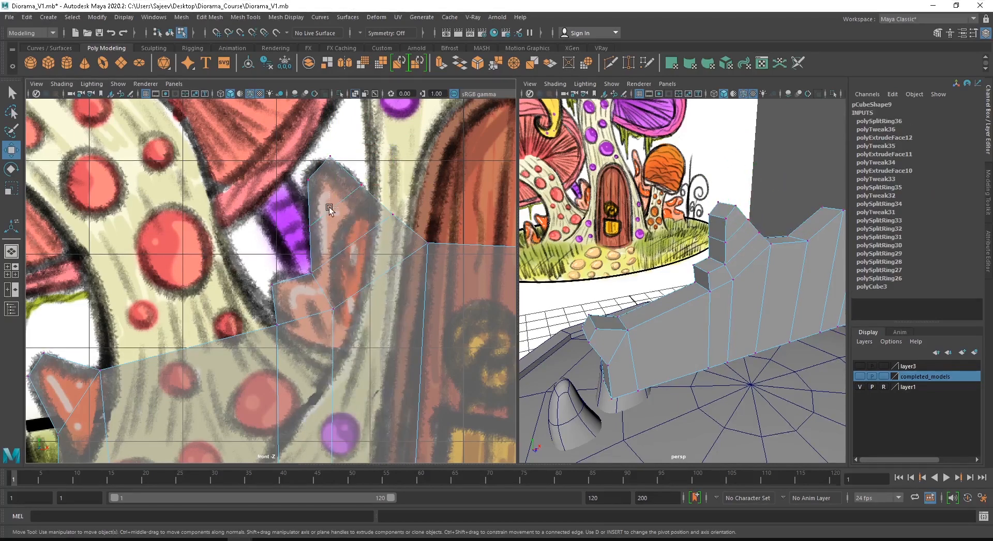
click(359, 184)
drag(359, 186, 303, 226)
drag(316, 141, 324, 165)
Step: Extrude the top face right of the door up to the tall thin orange sprout's tip and fit the tip vertices to the outline
alt+middle_drag(427, 255, 182, 275)
alt+middle_drag(391, 264, 310, 296)
right_drag(343, 257, 341, 283)
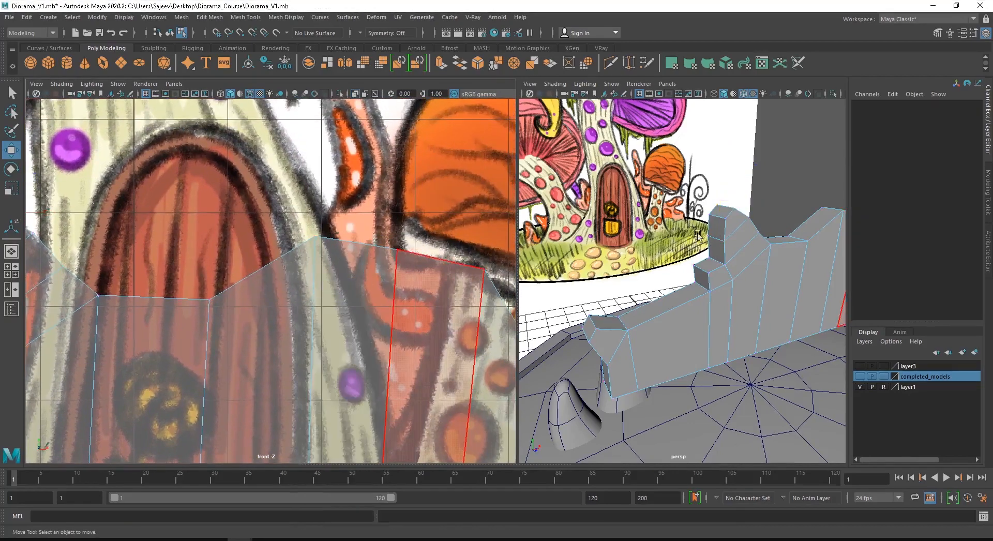
alt+drag(818, 221, 720, 257)
click(731, 243)
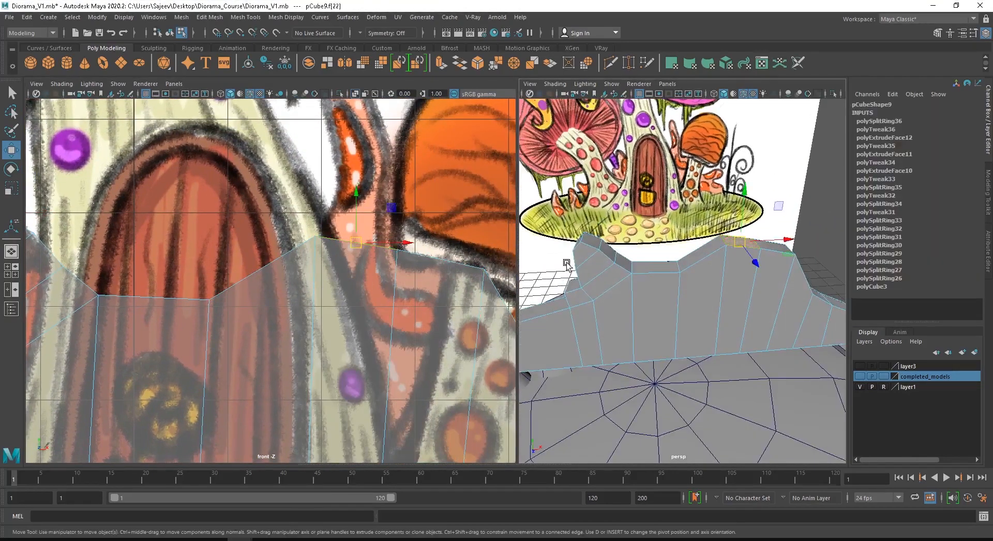
alt+middle_drag(386, 199, 323, 348)
shift+right_drag(313, 237, 313, 324)
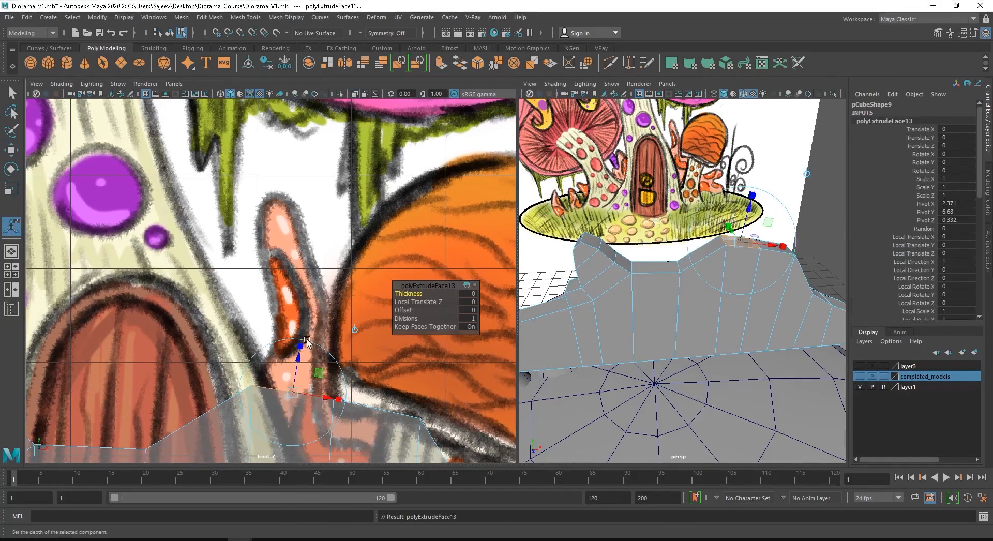
key(w)
drag(293, 395, 285, 199)
right_drag(285, 202, 246, 202)
drag(244, 188, 292, 196)
Step: Insert an edge loop across the middle of the tall thin sprout and shift it toward the orange mushroom cap to follow the bend
right_drag(280, 223, 281, 191)
click(301, 267)
ctrl+right_drag(301, 267, 212, 270)
drag(290, 296, 305, 297)
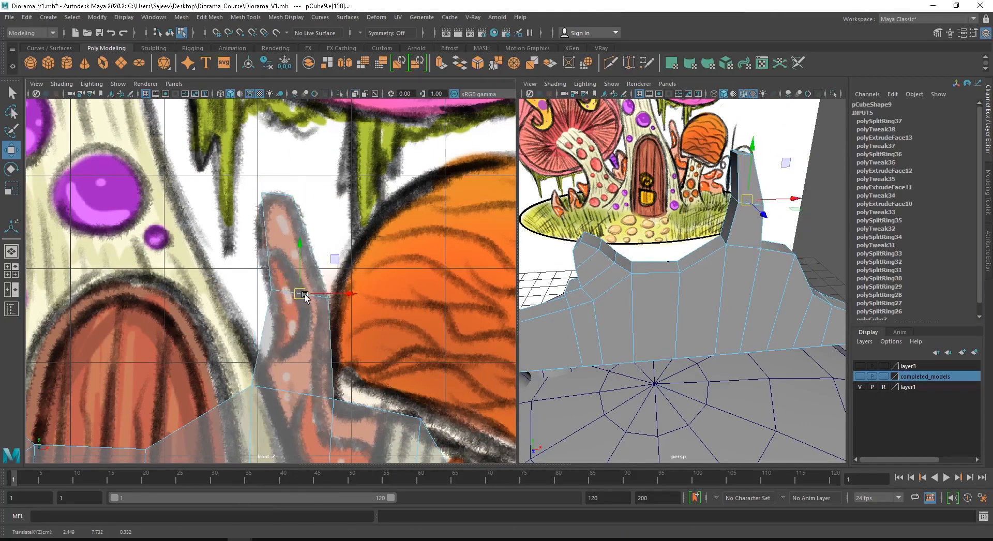
Step: Add an edge loop across the tall sprout's lower part and move its door-side vertices inward to the outline
click(270, 333)
key(g)
drag(294, 344, 295, 346)
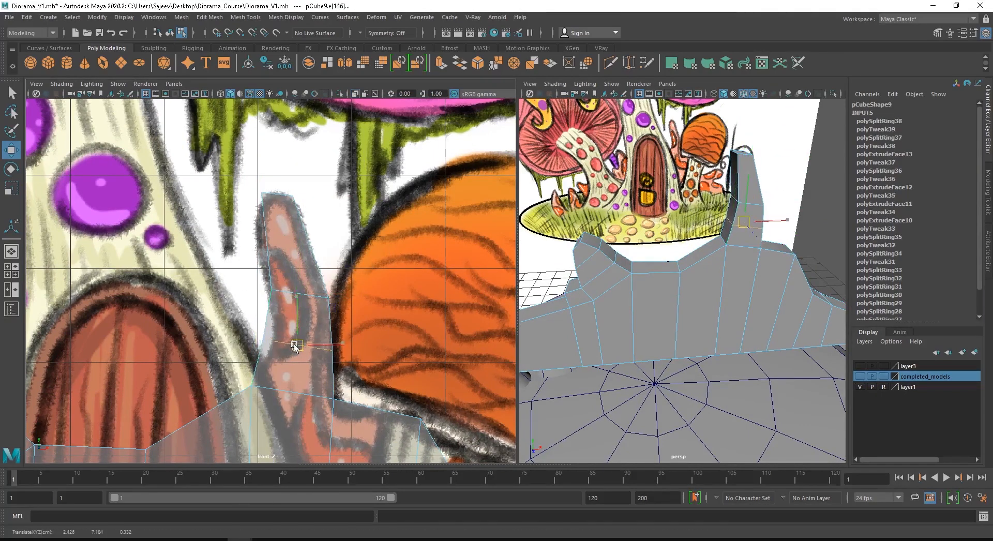
right_drag(294, 346, 239, 263)
drag(255, 329, 273, 342)
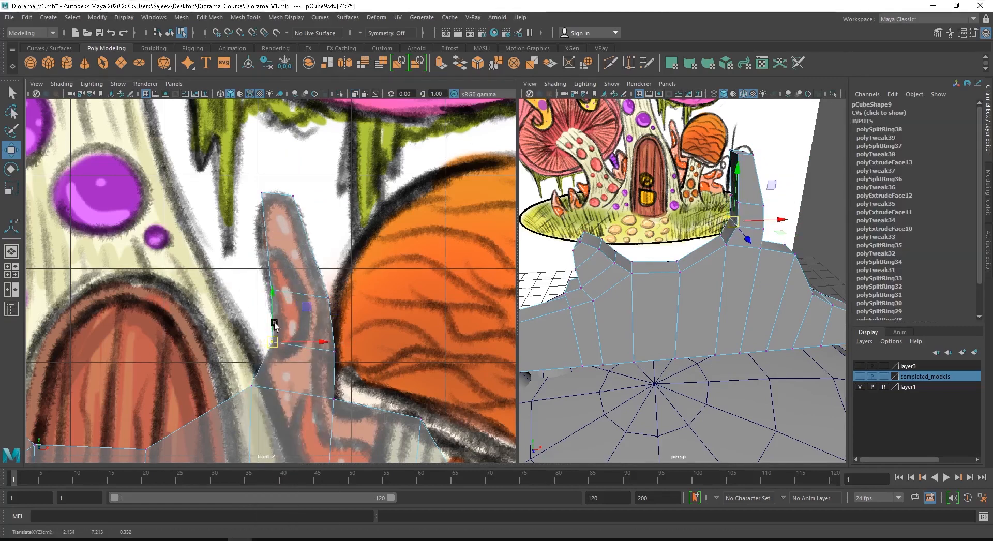
Step: Add an edge loop across the tall sprout's upper part and fit the loop and its outer vertices to the outline
right_drag(273, 177, 273, 164)
click(267, 240)
key(g)
drag(288, 243, 282, 246)
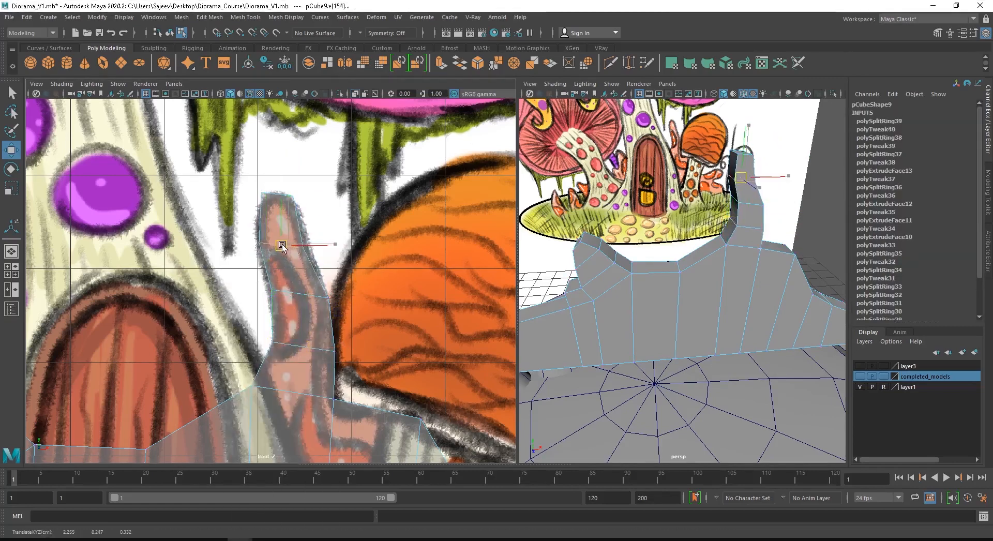
right_drag(277, 252, 236, 252)
drag(296, 235, 310, 249)
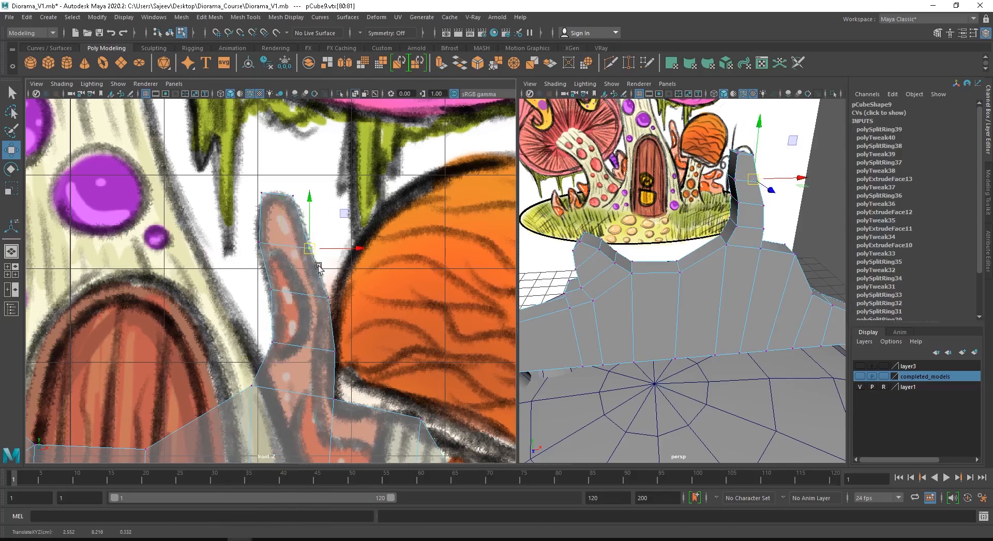
Step: Lower the vertices slightly where the tall sprout's outer side meets the block
alt+middle_drag(327, 328, 187, 229)
alt+middle_drag(242, 311, 192, 259)
right_drag(174, 262, 137, 258)
drag(130, 237, 162, 268)
drag(149, 247, 151, 257)
Step: Extrude the sloped face near the block's right end out over the curled orange sprout and fit the end vertices to its outline
alt+middle_drag(299, 409, 224, 309)
scroll(226, 300, up, 2)
right_drag(234, 264, 236, 317)
alt+drag(659, 274, 592, 257)
alt+middle_drag(591, 256, 428, 197)
click(664, 274)
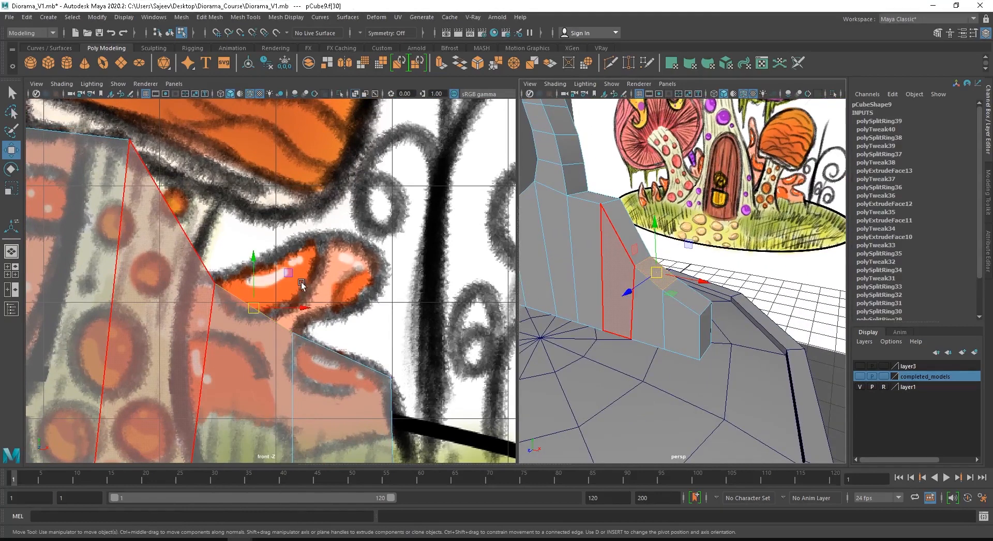
shift+right_drag(311, 264, 312, 286)
key(w)
drag(258, 308, 395, 256)
right_drag(346, 260, 309, 253)
drag(405, 253, 448, 305)
drag(430, 282, 377, 297)
Step: Insert an edge loop across the curled sprout and adjust its loop and tip vertices to the sketch outline
right_drag(320, 263, 305, 190)
click(330, 242)
ctrl+right_drag(342, 249, 269, 259)
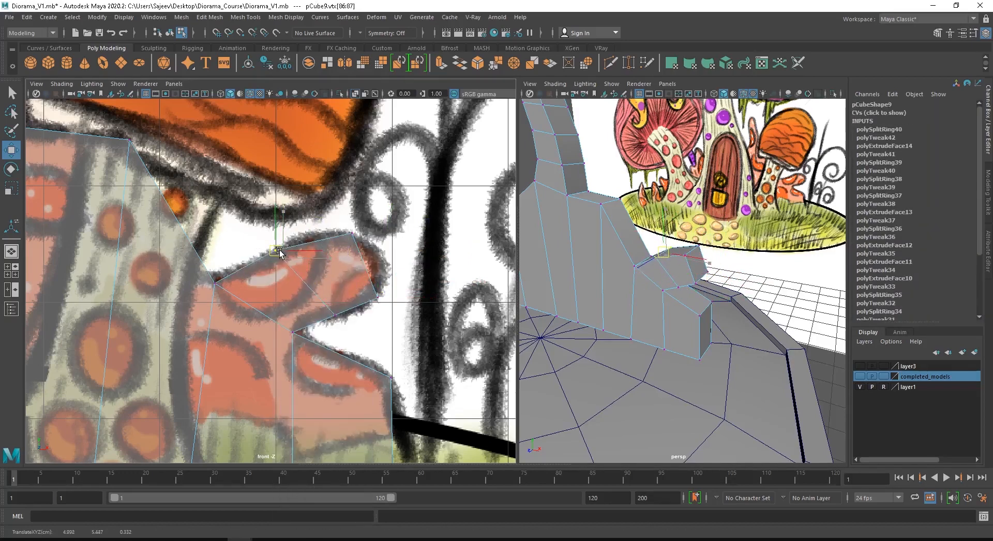
drag(350, 339, 380, 300)
drag(342, 229, 362, 237)
Step: Enlarge the perspective view, examine the whole sprout block in smooth preview, and return it to the unsmoothed display
scroll(347, 269, down, 5)
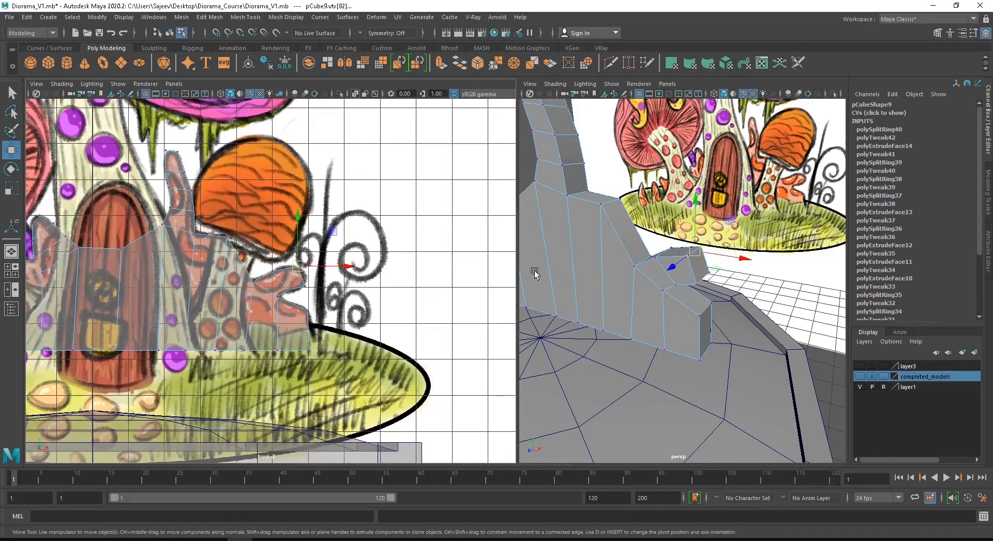
alt+middle_drag(343, 305, 457, 309)
scroll(345, 311, down, 1)
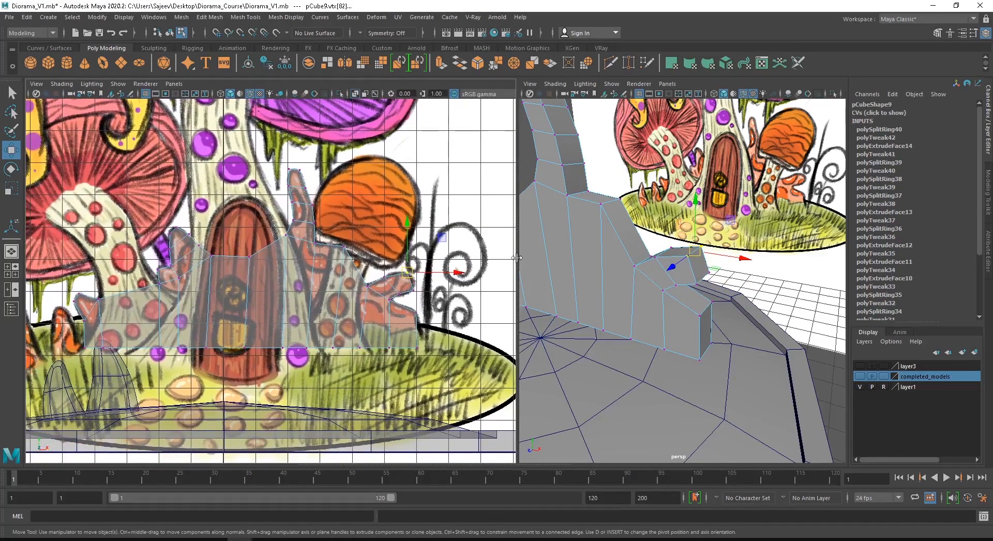
drag(517, 257, 258, 257)
alt+drag(550, 273, 572, 215)
right_drag(572, 215, 639, 204)
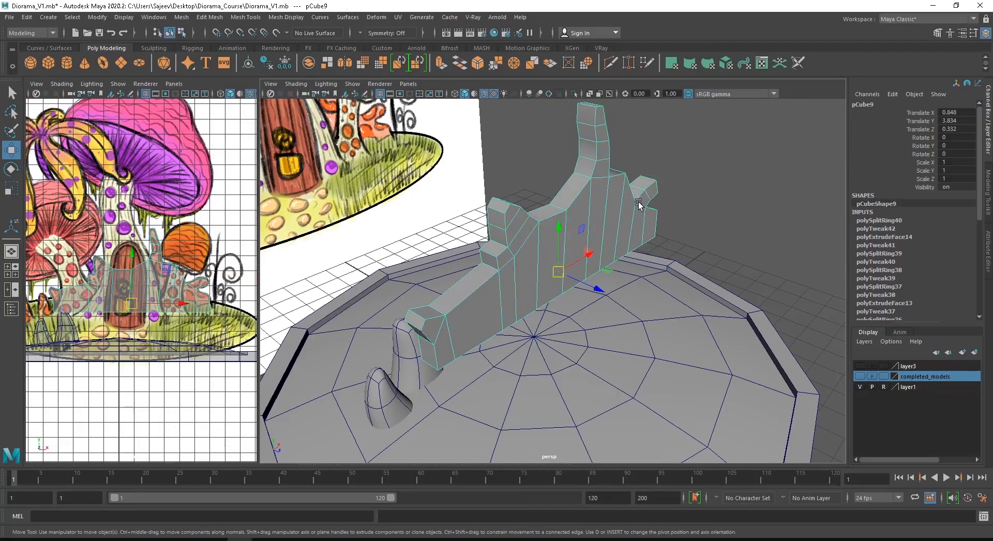
key(3)
click(720, 228)
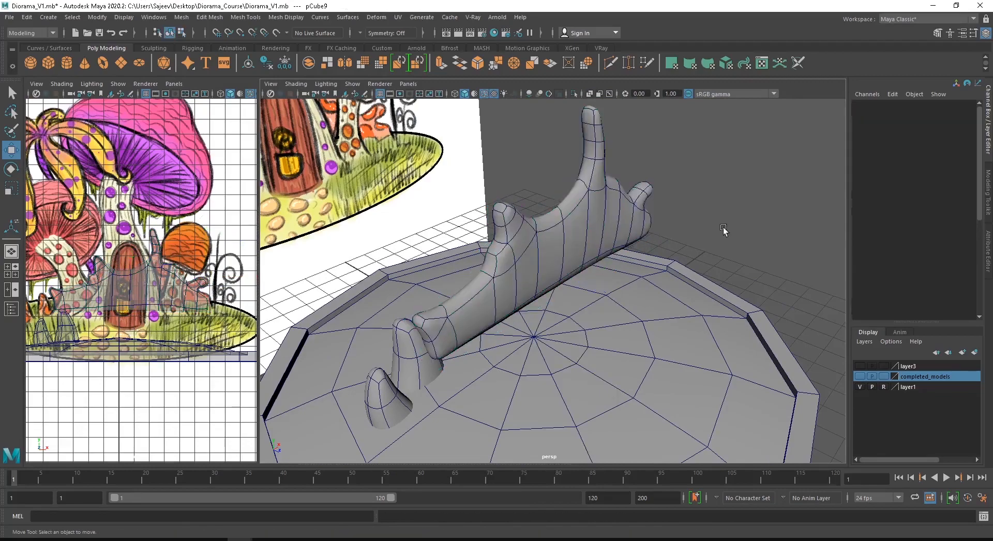
alt+drag(721, 228, 591, 280)
click(592, 280)
key(1)
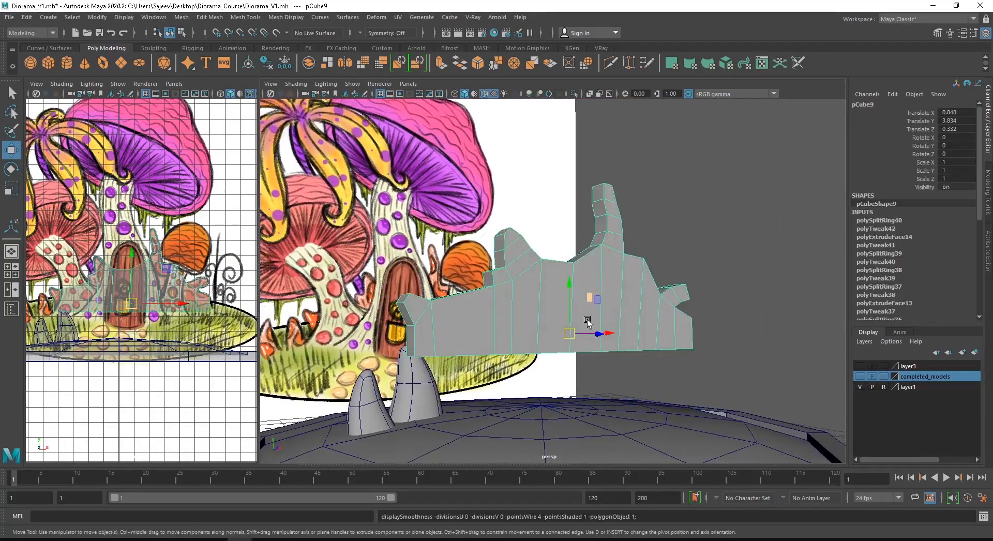
Step: Select the faces along the underside of the sprout block and delete them
right_click(524, 263)
right_drag(526, 313, 524, 294)
alt+drag(481, 331, 333, 309)
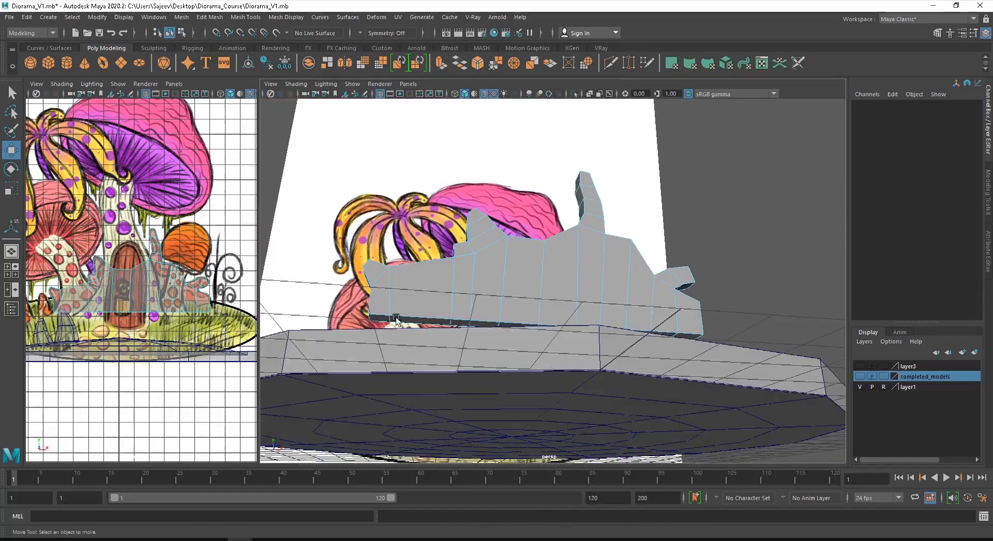
drag(757, 389, 758, 389)
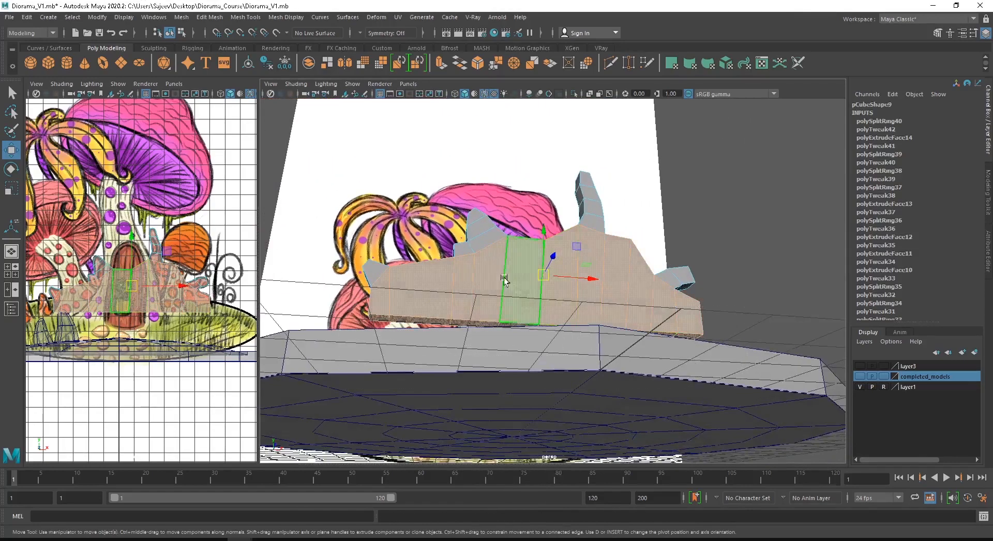
drag(305, 217, 605, 321)
click(605, 320)
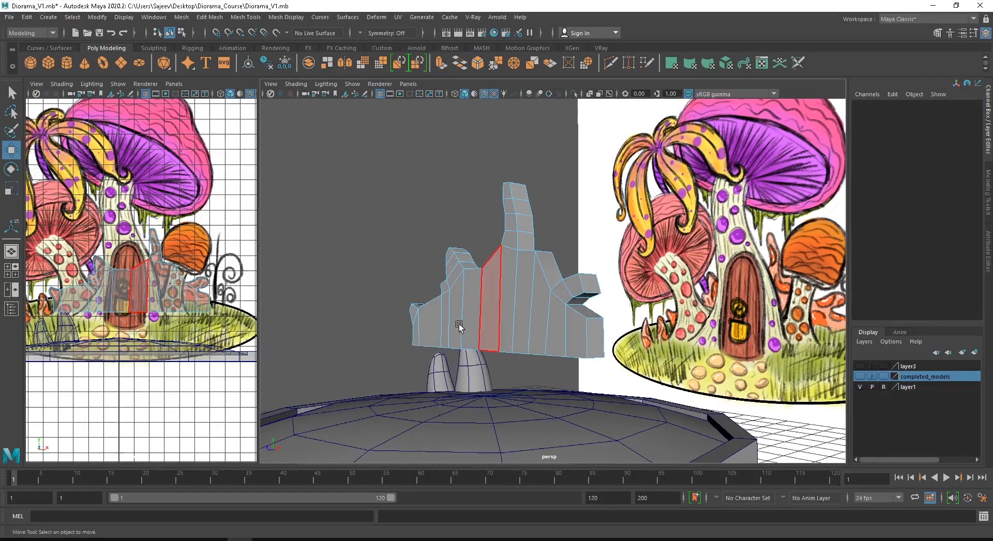
Step: Insert an edge loop lengthwise through the middle of the block's thickness, running over all the sprouts
alt+drag(459, 325, 609, 240)
click(619, 177)
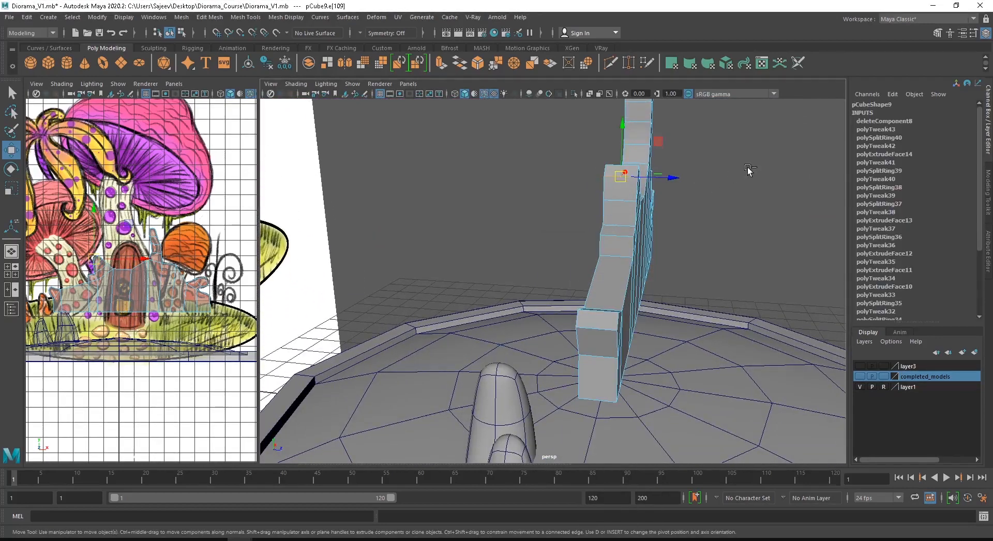
ctrl+right_drag(747, 168, 720, 220)
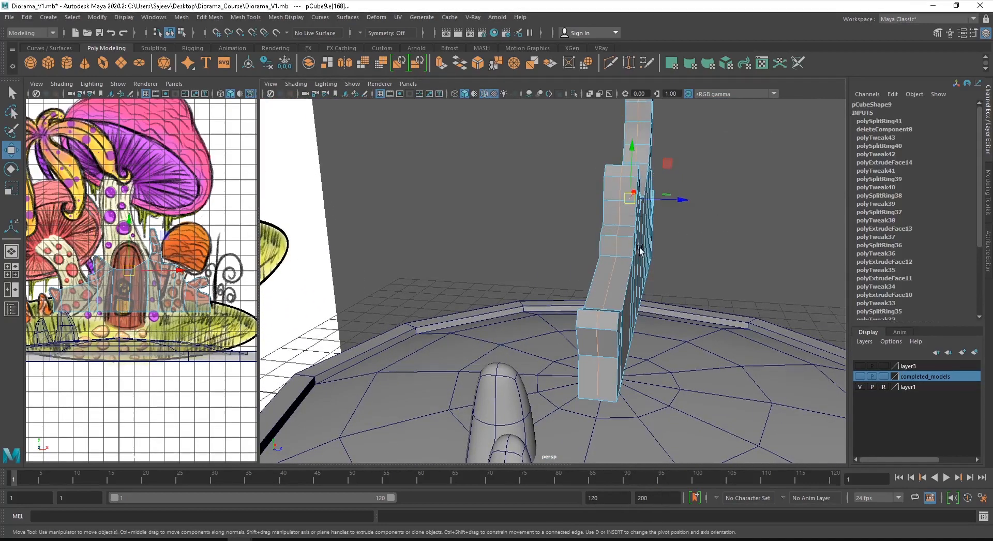
Step: Scale the lengthwise middle edge loop to about 1.06 along X so the block's outline bulges outward
alt+drag(719, 221, 685, 243)
alt+drag(627, 252, 483, 321)
alt+middle_drag(528, 276, 562, 272)
key(r)
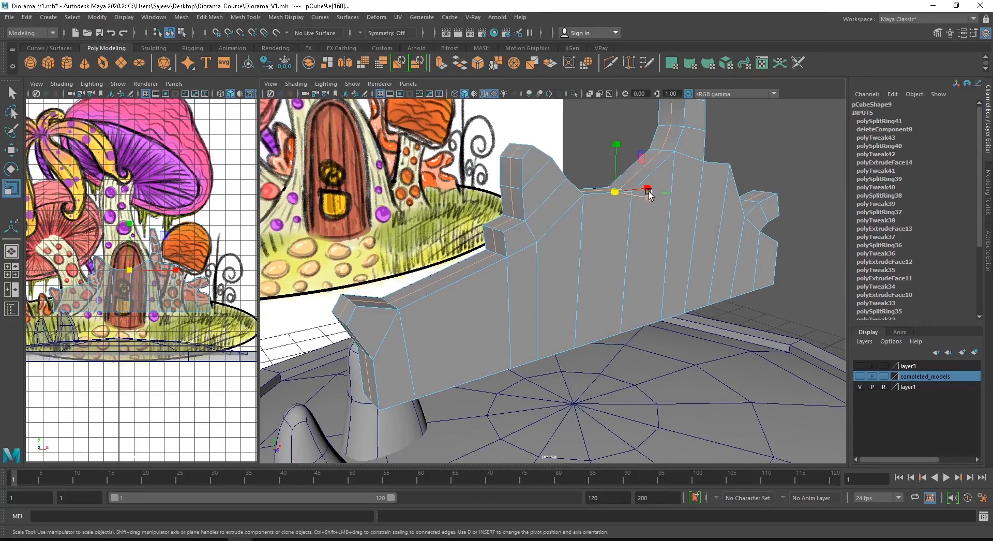
mouse_move(650, 202)
alt+mouse_down()
mouse_move(624, 209)
mouse_move(634, 199)
alt+mouse_up()
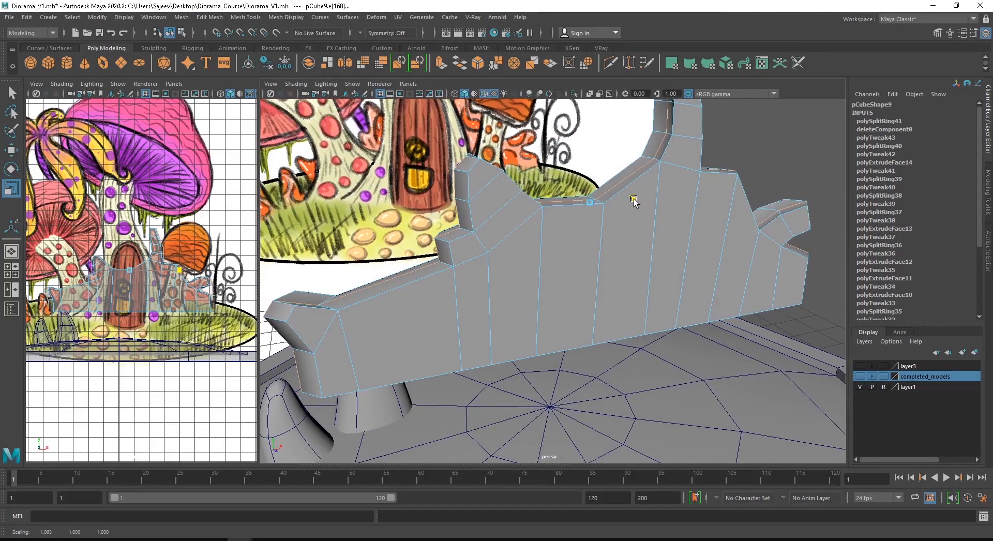
Step: Raise the middle edges on top of the long slope between the small left sprout and the two-pronged sprout
alt+drag(397, 262, 364, 278)
click(284, 326)
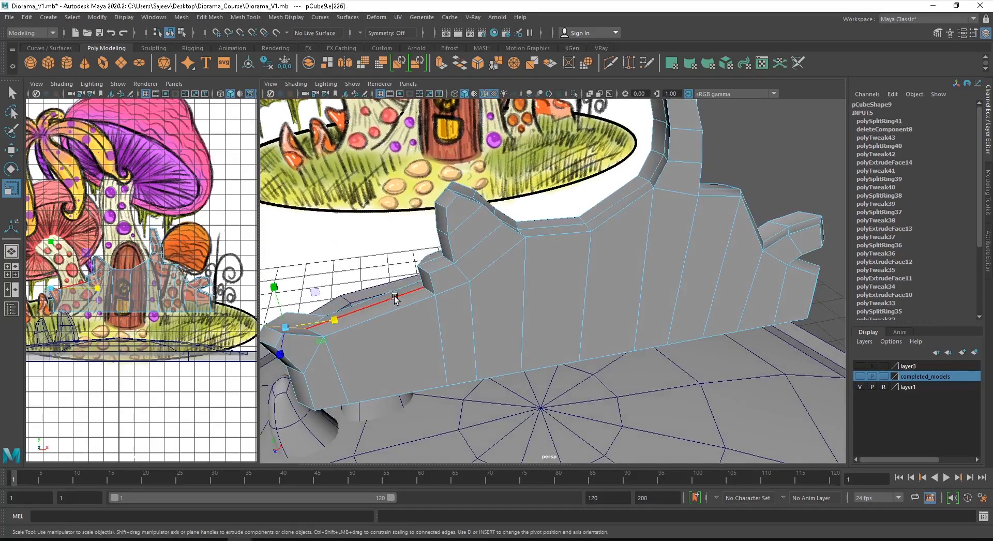
shift+click(394, 294)
key(w)
alt+drag(394, 294, 331, 216)
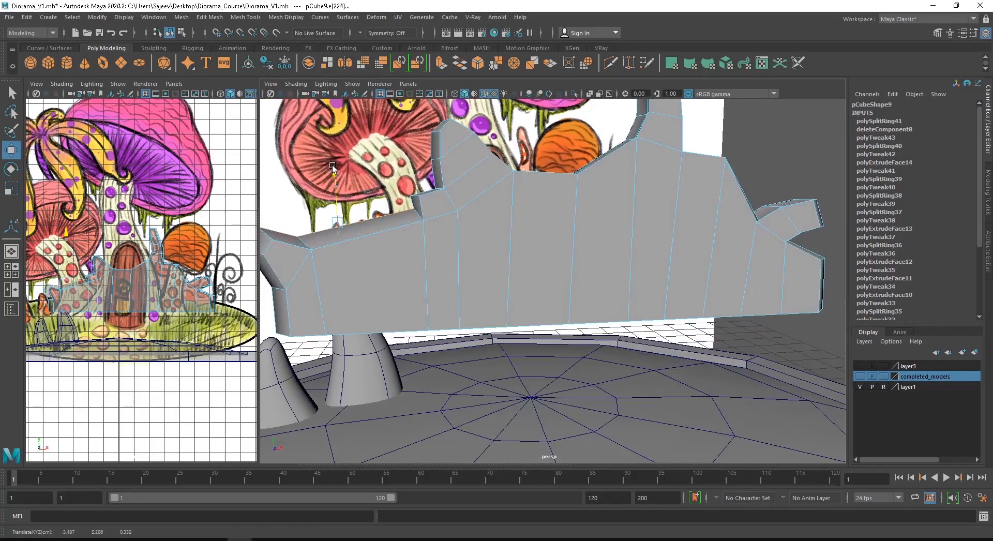
Step: Raise the middle edges along the top and door-side slope of the two-pronged sprout's upper prong
alt+right_drag(332, 178, 445, 259)
alt+drag(445, 259, 457, 281)
click(476, 308)
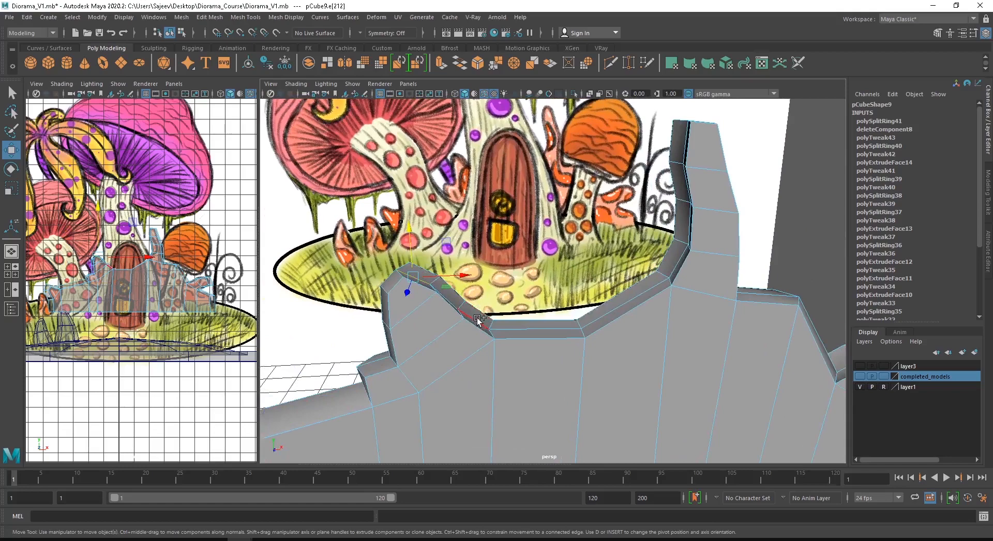
shift+click(477, 319)
drag(443, 258, 450, 245)
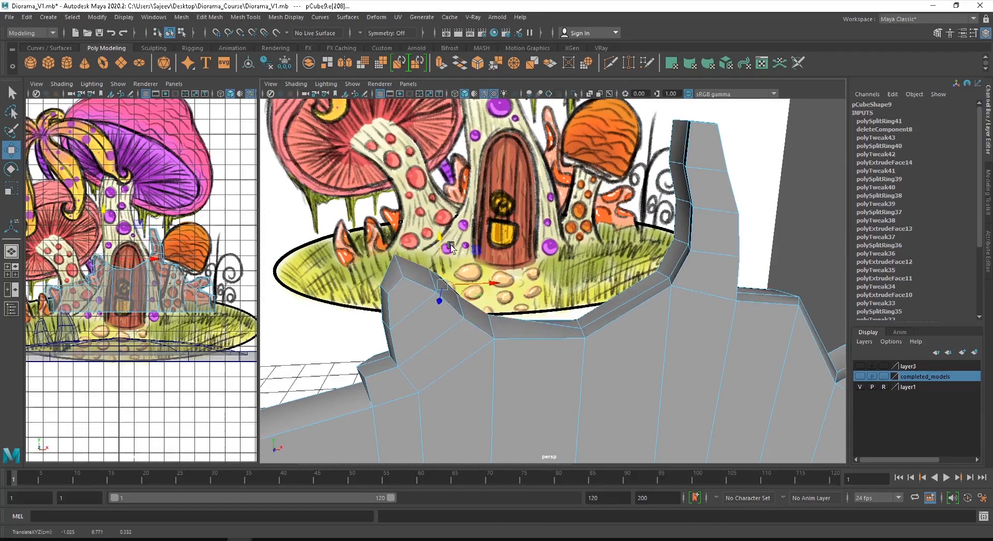
Step: Raise the middle edges across the dip between the two-pronged sprout and the tall sprout
click(500, 287)
alt+middle_drag(548, 290, 455, 310)
click(497, 322)
ctrl+shift+drag(541, 321, 535, 315)
alt+middle_drag(576, 254, 577, 263)
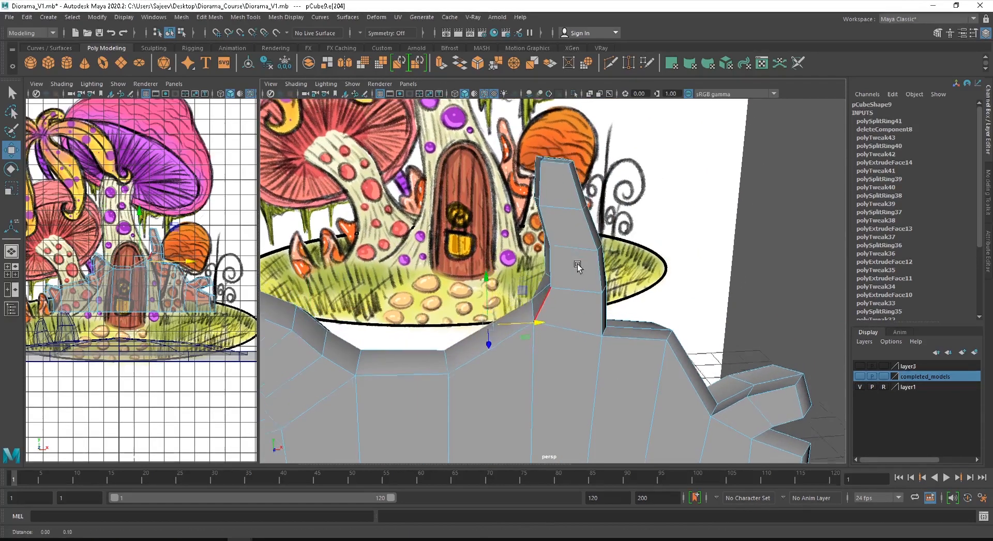
Step: Push out the middle edges along the tall sprout's door-facing side and raise the one on its tip
mouse_move(577, 264)
alt+mouse_down()
mouse_move(574, 275)
mouse_move(580, 233)
alt+mouse_up()
click(579, 222)
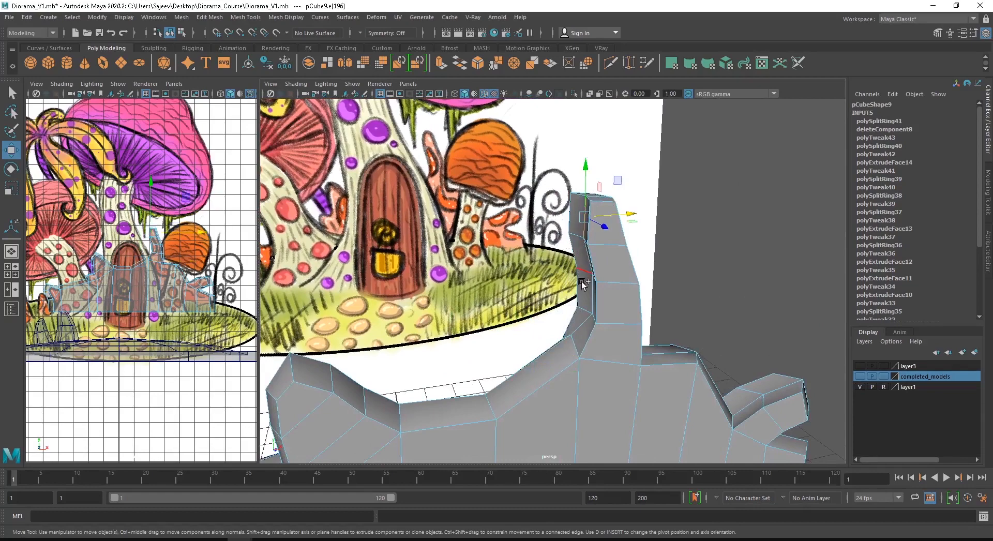
drag(627, 257, 554, 212)
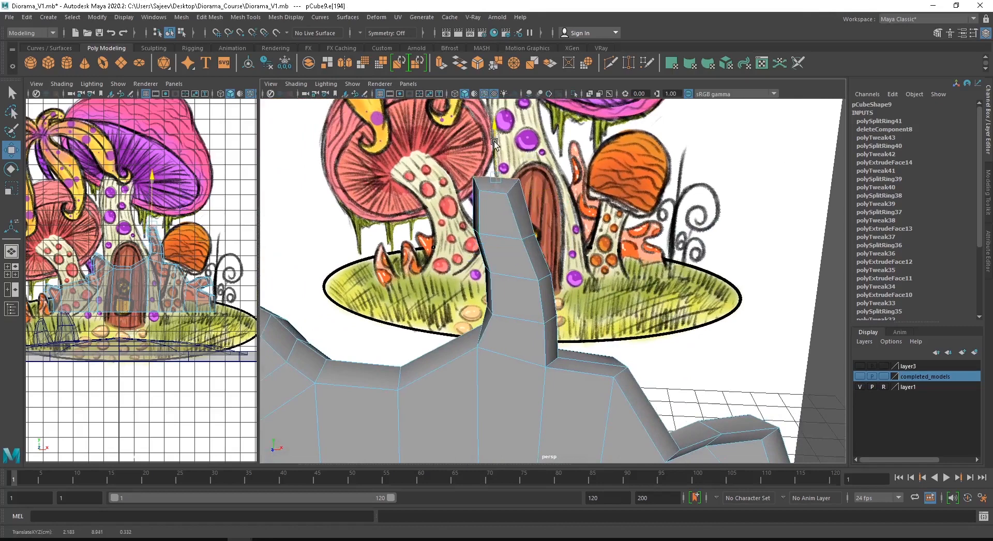
alt+drag(566, 279, 576, 266)
Step: Raise the middle edges on the shoulder beside the tall sprout and on the small upper sprout at the block's far end
click(613, 330)
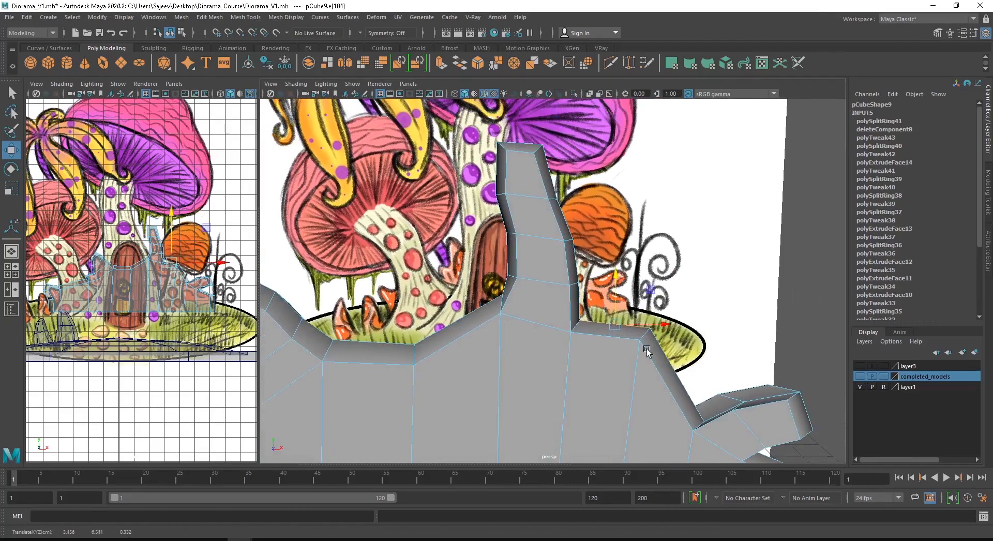
mouse_move(646, 351)
alt+mouse_down()
mouse_move(552, 361)
mouse_move(625, 430)
alt+mouse_up()
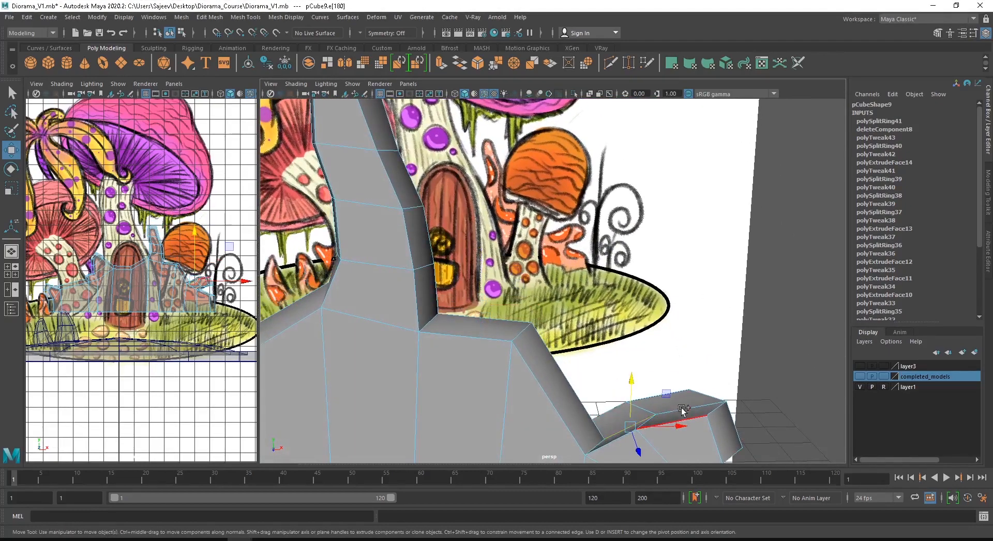
mouse_move(665, 377)
mouse_down()
mouse_move(660, 346)
mouse_move(670, 376)
mouse_up()
alt+middle_drag(626, 349, 525, 290)
alt+right_drag(525, 290, 595, 317)
alt+right_drag(665, 355, 447, 339)
alt+drag(447, 338, 526, 378)
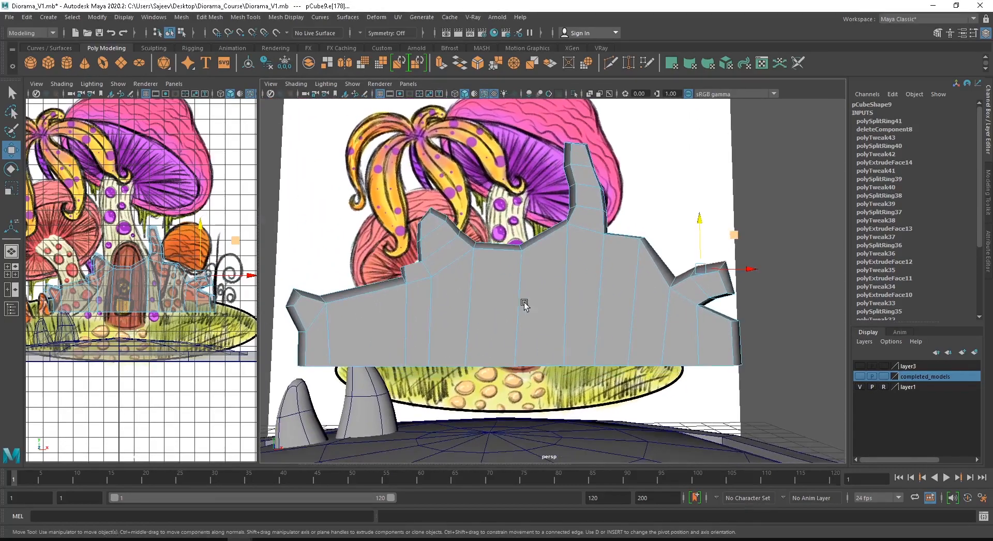
Step: Insert a horizontal edge loop around the block through its lower half
alt+drag(523, 304, 594, 288)
right_drag(611, 263, 659, 249)
right_drag(570, 263, 571, 293)
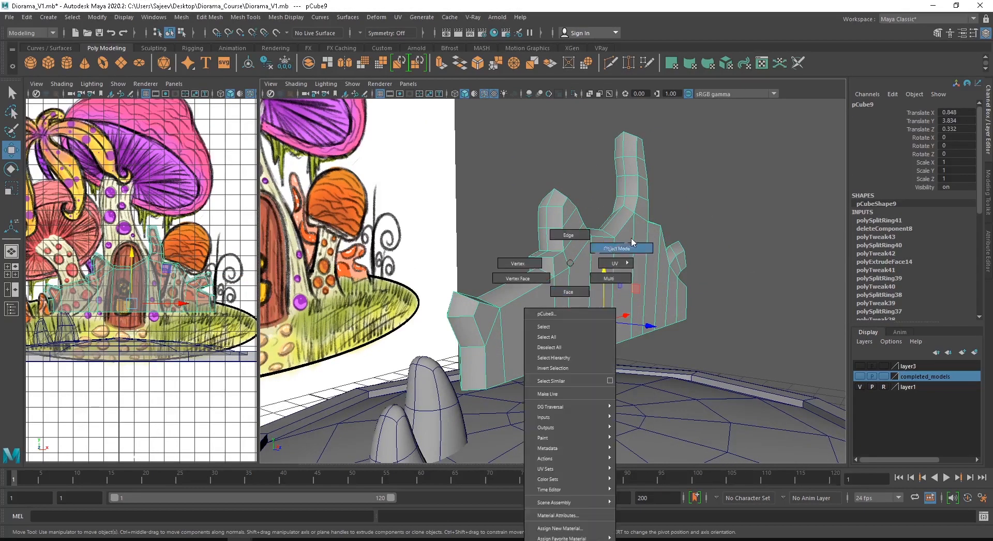
right_drag(632, 242, 566, 274)
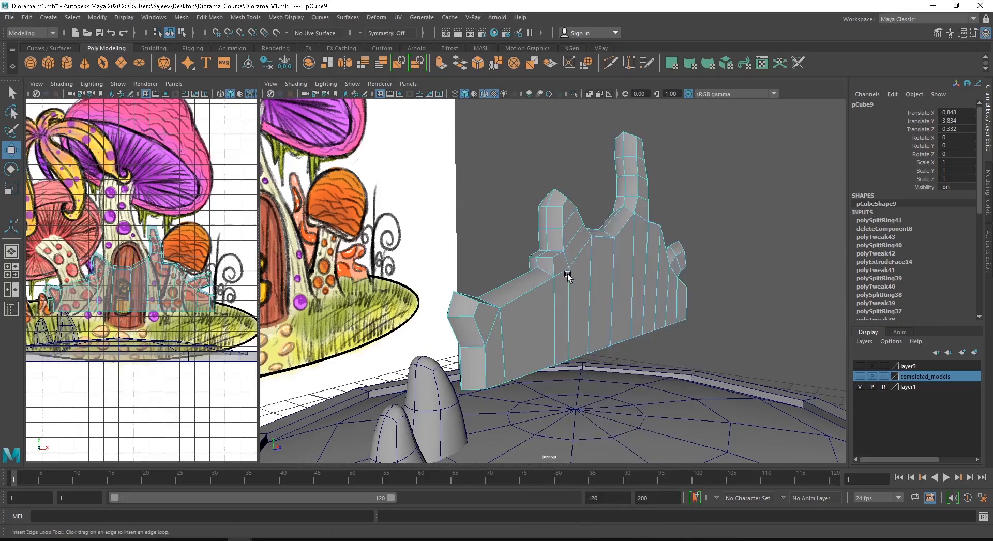
click(566, 310)
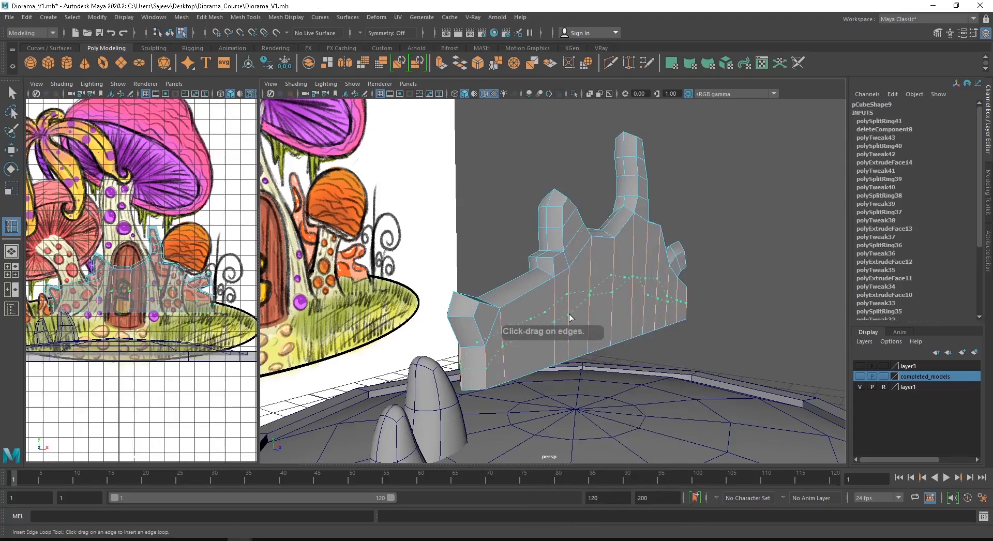
Step: Scale the new horizontal edge loop outward along Z so the block's lower part gets thicker
key(r)
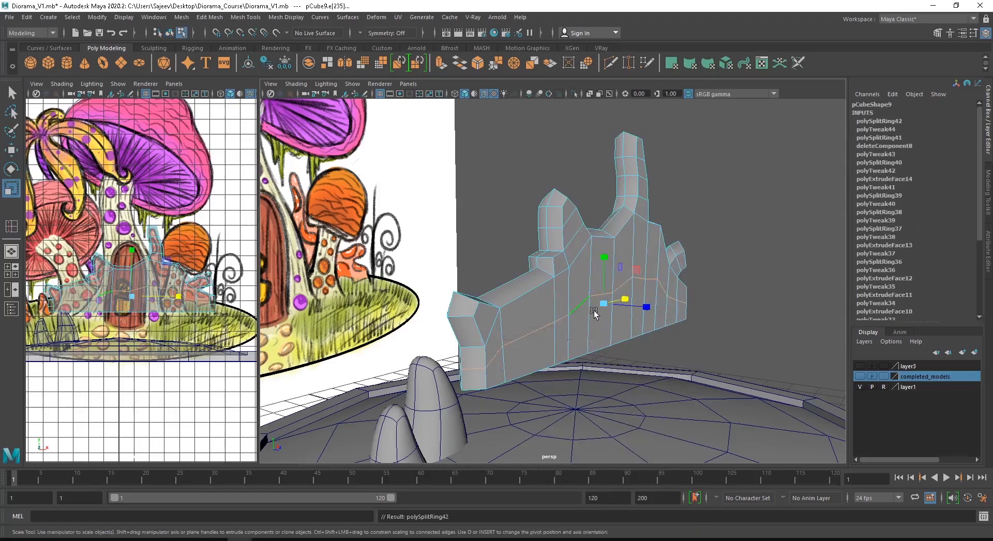
alt+drag(604, 306, 699, 314)
alt+drag(672, 314, 676, 282)
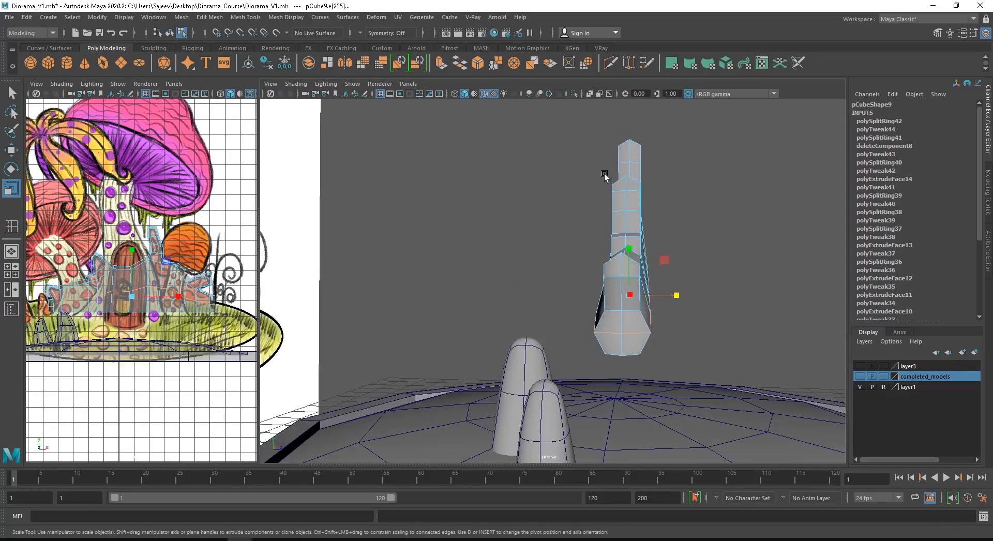
alt+drag(616, 288, 719, 331)
alt+drag(690, 326, 578, 320)
Step: Preview the whole sprout block with smooth mesh display, examine its shape, and restore the unsmoothed display
right_drag(602, 237, 680, 189)
key(3)
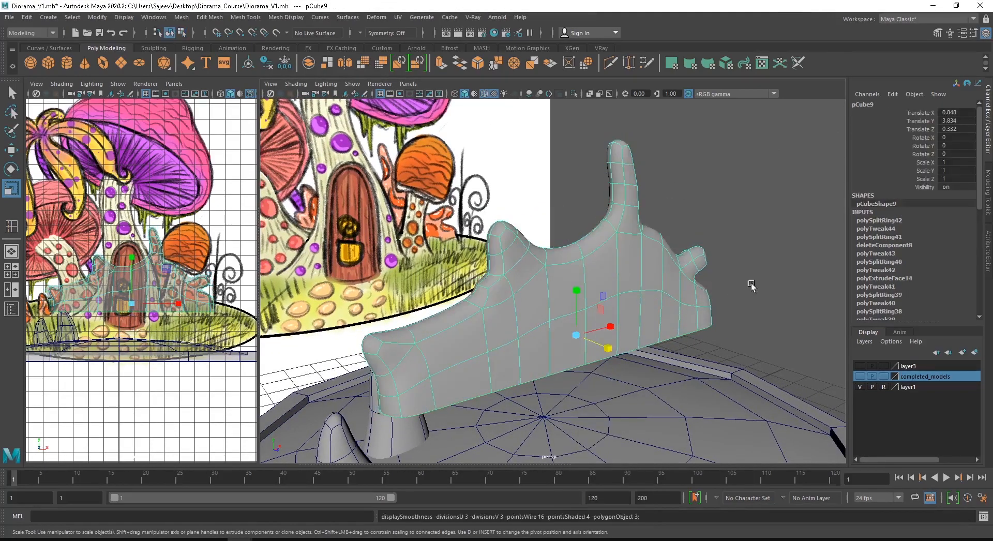
click(751, 286)
alt+drag(711, 302, 693, 287)
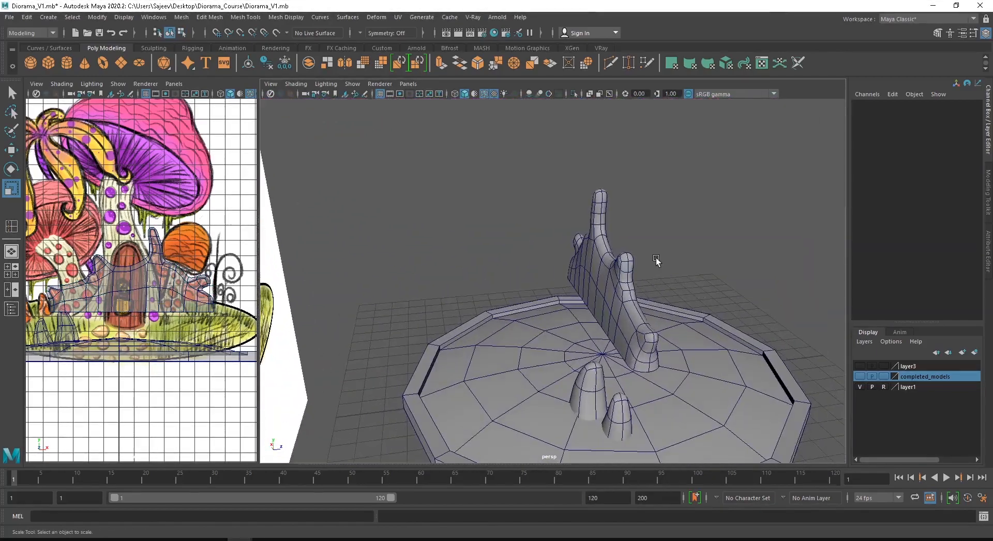
click(606, 296)
key(1)
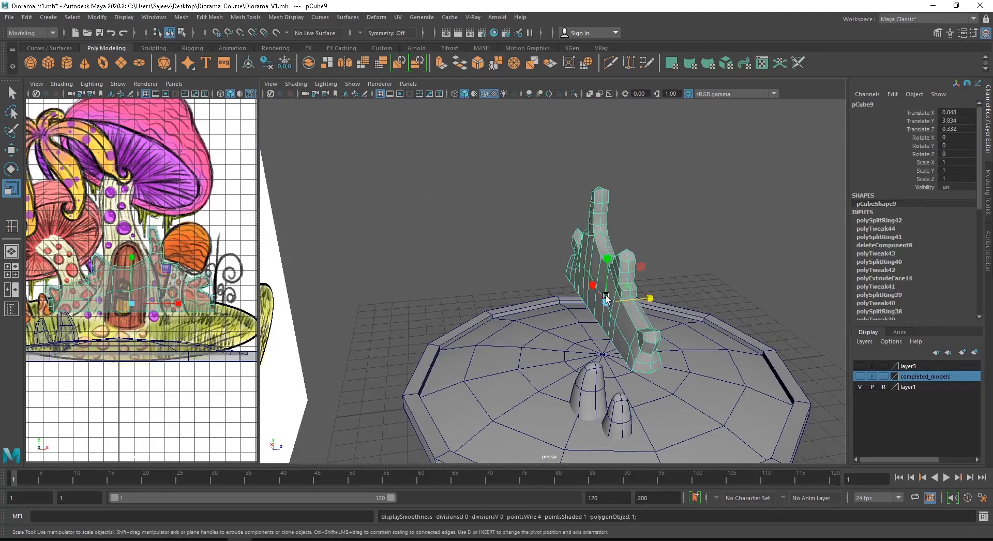
Step: Duplicate the sprout block and move the copy clear of the base, to about 14.2 in X and 0.6 in Z
alt+drag(665, 275, 516, 280)
key(ctrl+d)
key(w)
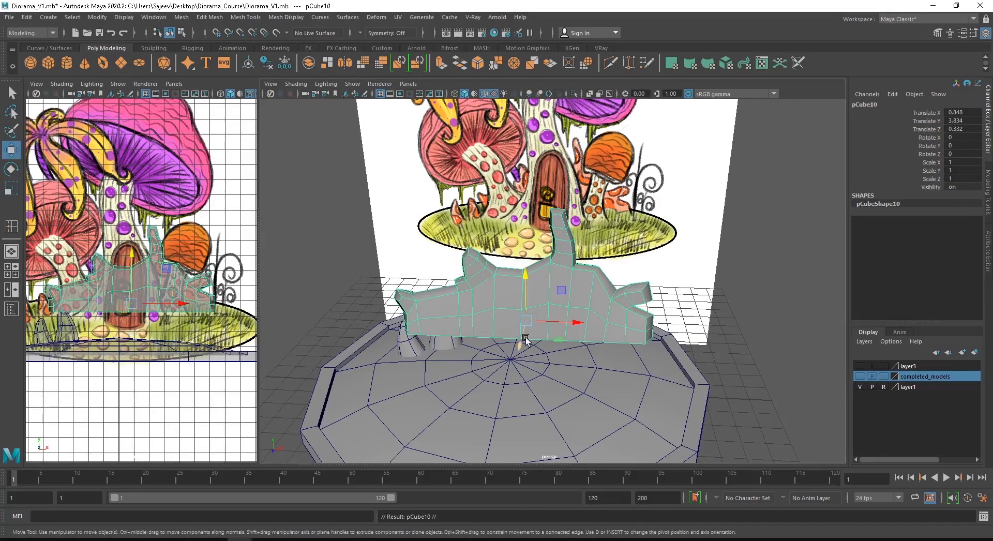
drag(516, 347, 356, 298)
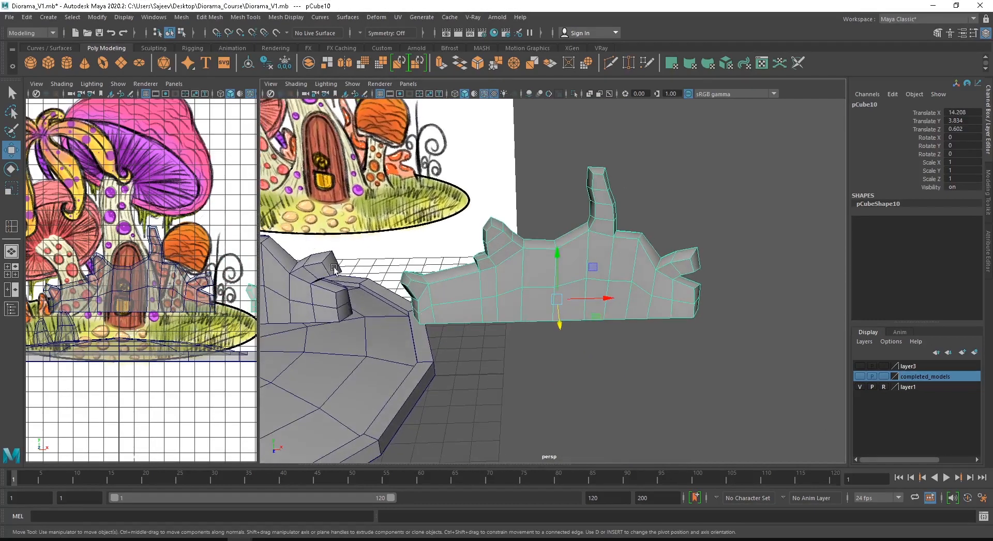
Step: Apply Smooth with 1 division to the duplicated sprout block
alt+middle_drag(474, 287, 480, 295)
alt+drag(481, 294, 413, 336)
alt+middle_drag(415, 326, 415, 357)
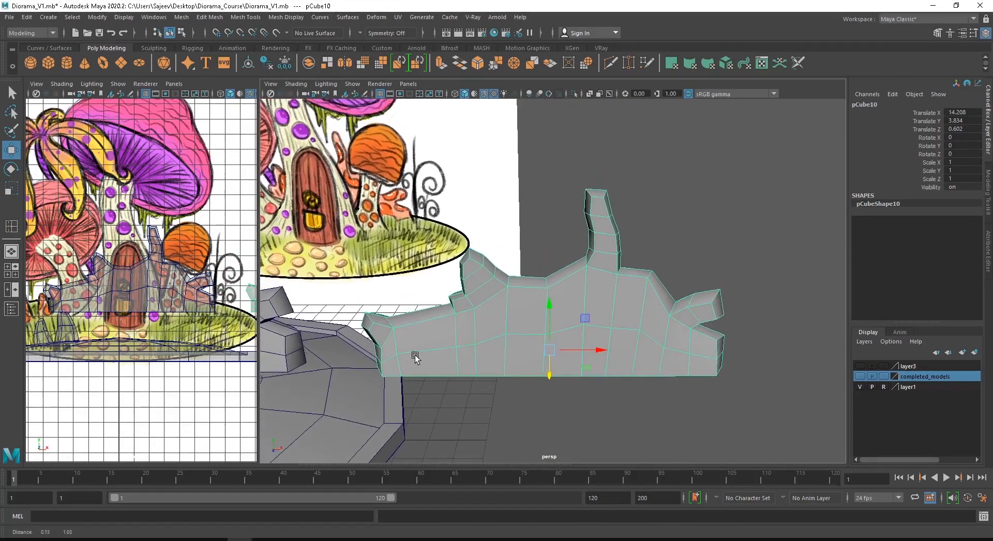
alt+drag(416, 357, 305, 370)
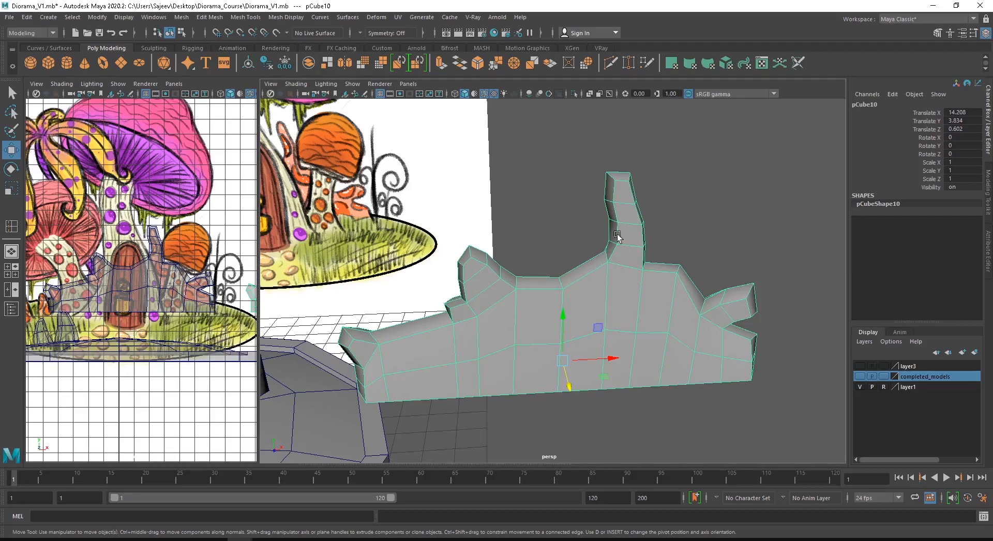
shift+right_click(625, 206)
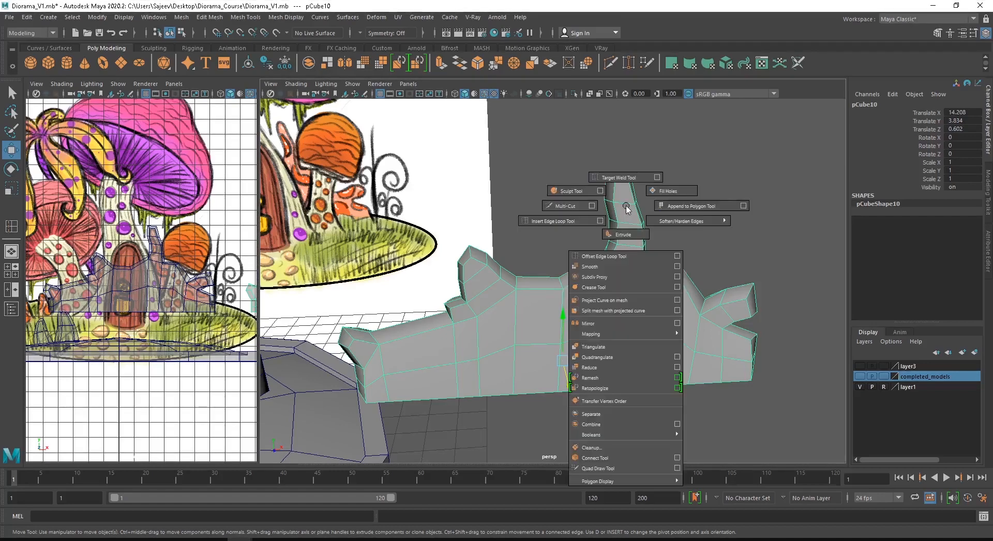
click(613, 265)
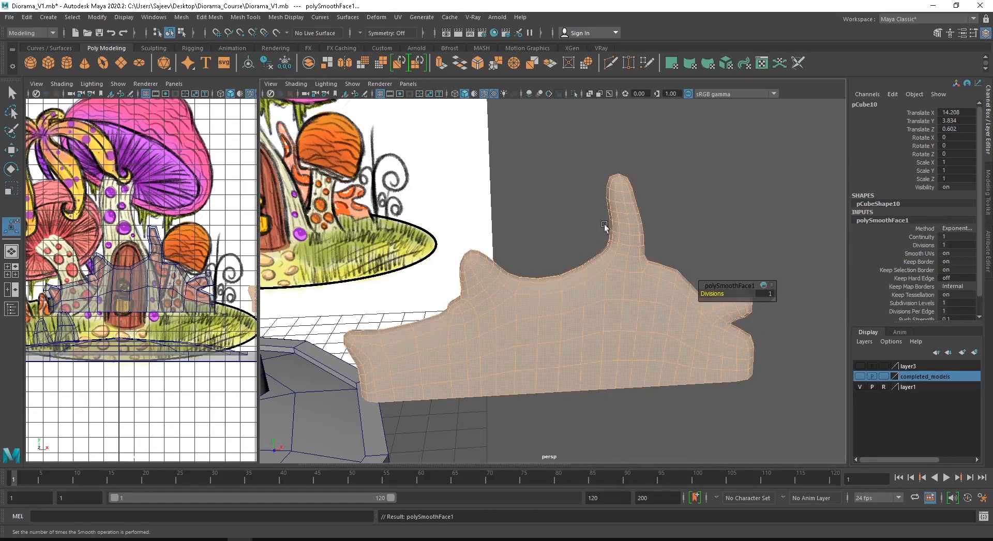
click(675, 221)
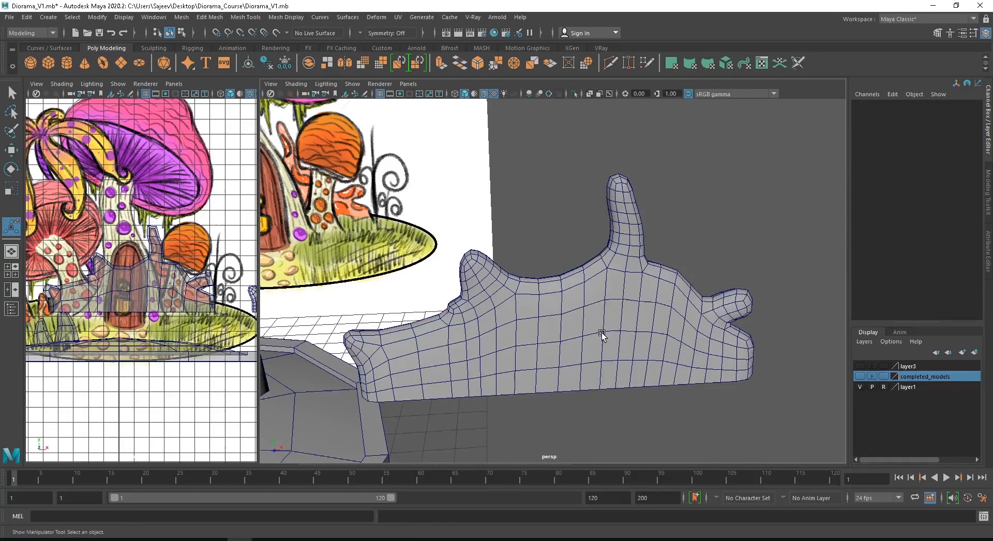
Step: Examine the smoothed copy's denser mesh from the side and delete the copy
mouse_move(599, 333)
alt+mouse_down()
mouse_move(652, 333)
mouse_move(599, 325)
alt+mouse_up()
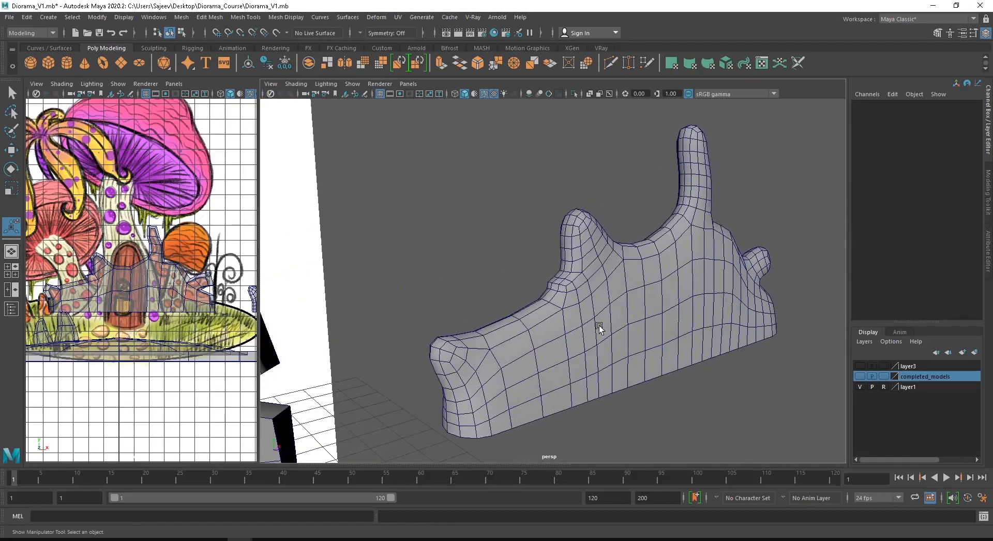
click(599, 325)
right_drag(661, 264, 661, 269)
right_drag(660, 268, 661, 290)
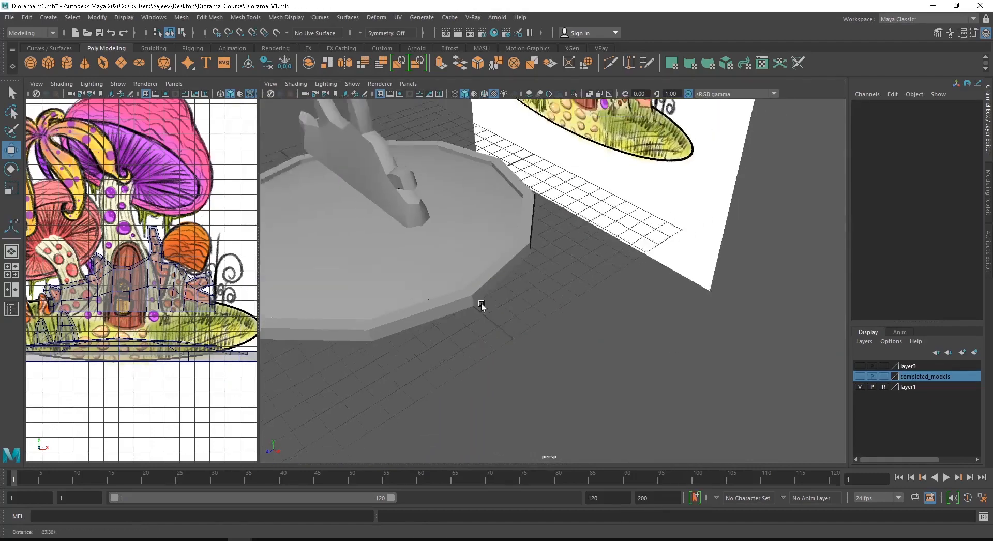
Step: Select the original sprout block and show the completed_models layer
alt+right_drag(481, 306, 448, 293)
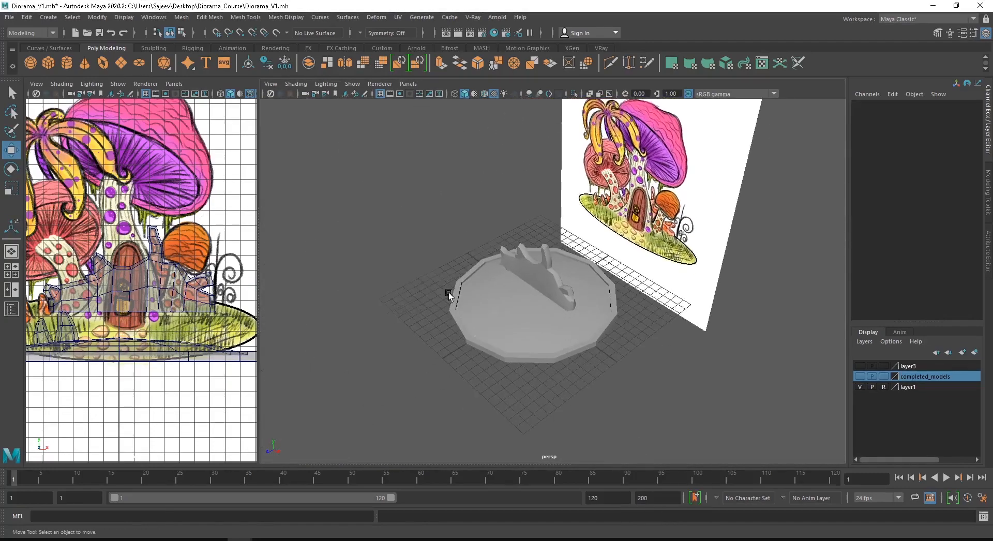
alt+drag(448, 292, 553, 290)
alt+right_drag(420, 287, 516, 322)
click(466, 320)
alt+middle_drag(464, 322, 616, 284)
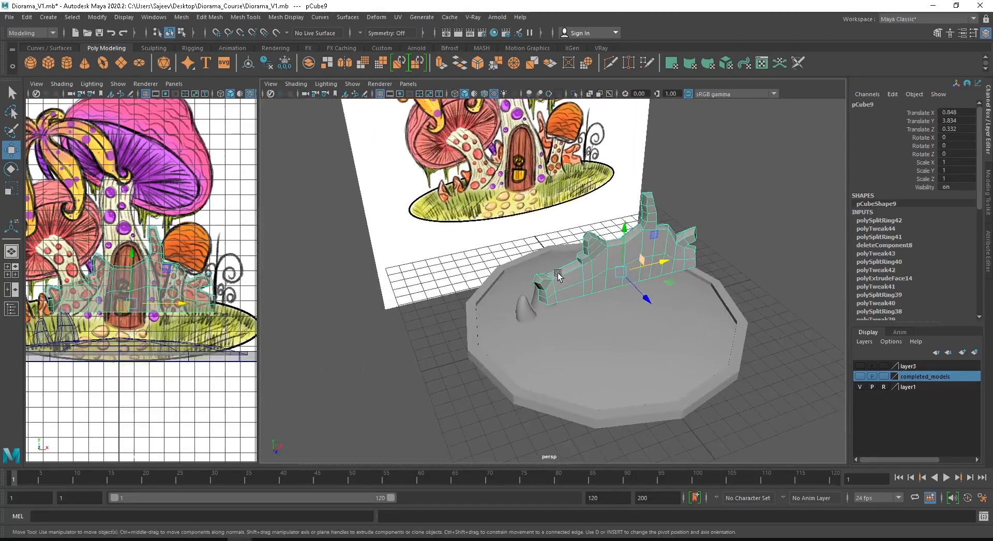
alt+right_drag(615, 285, 689, 305)
alt+drag(689, 305, 632, 288)
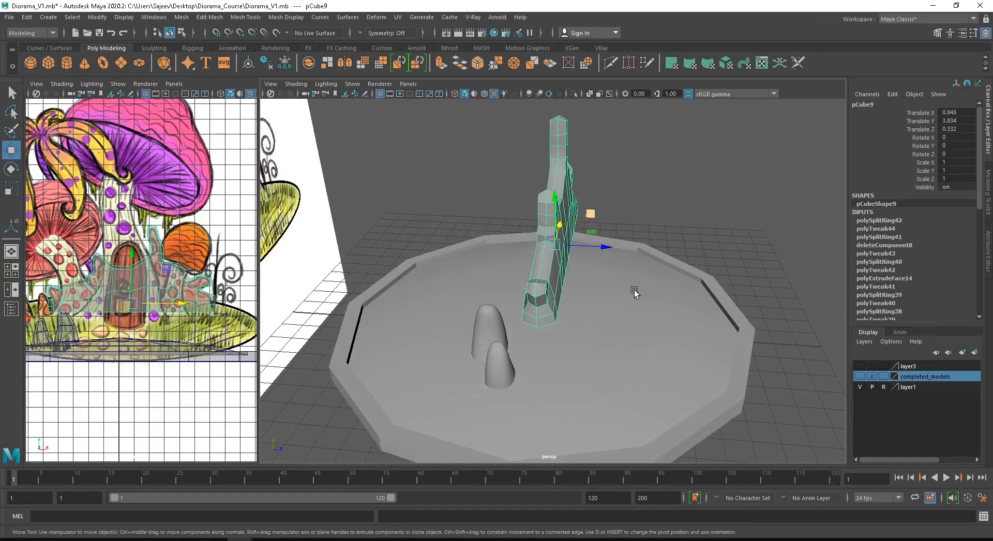
click(859, 377)
Step: Move the sprout block down to Y 1.774 and back to Z -2.535, behind the mushroom house
alt+drag(670, 263, 610, 247)
alt+middle_drag(610, 247, 637, 286)
drag(637, 290, 470, 249)
drag(555, 248, 566, 309)
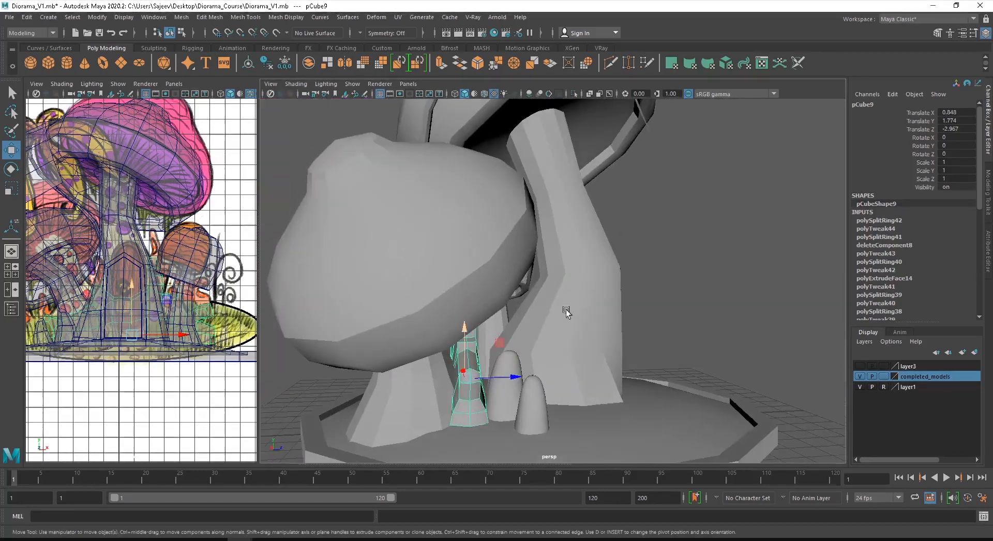
drag(523, 374, 558, 305)
alt+drag(558, 305, 543, 359)
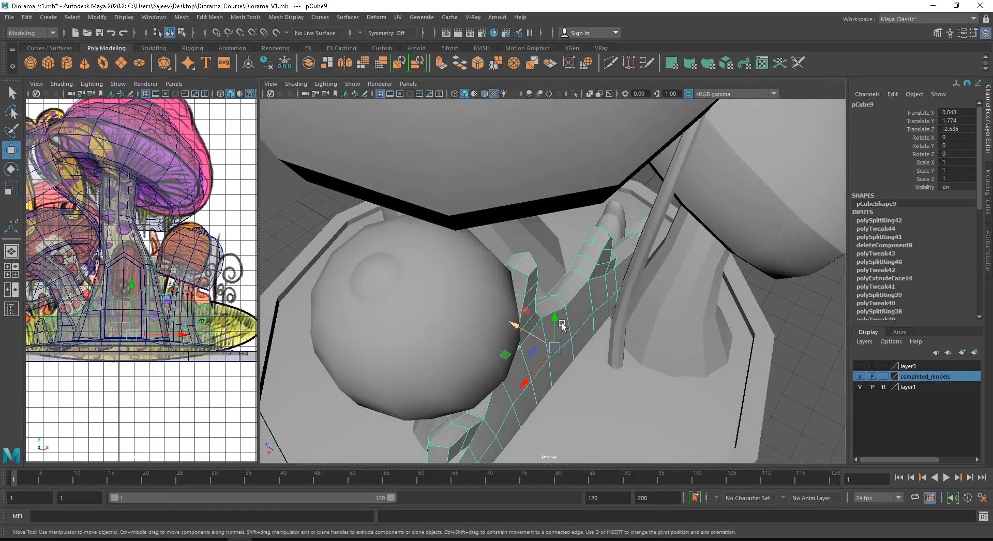
alt+drag(562, 325, 541, 336)
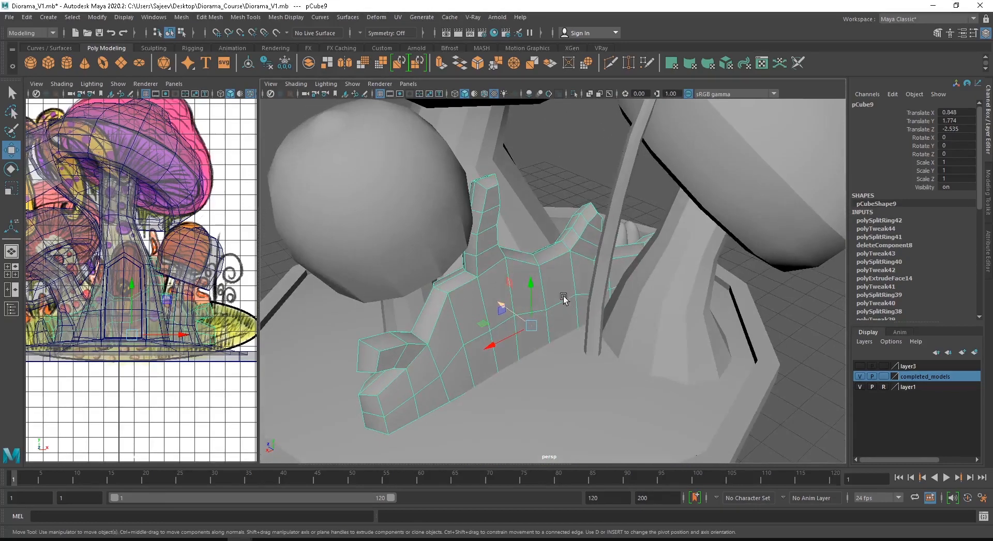
alt+drag(523, 296, 483, 288)
scroll(483, 284, up, 5)
right_click(472, 263)
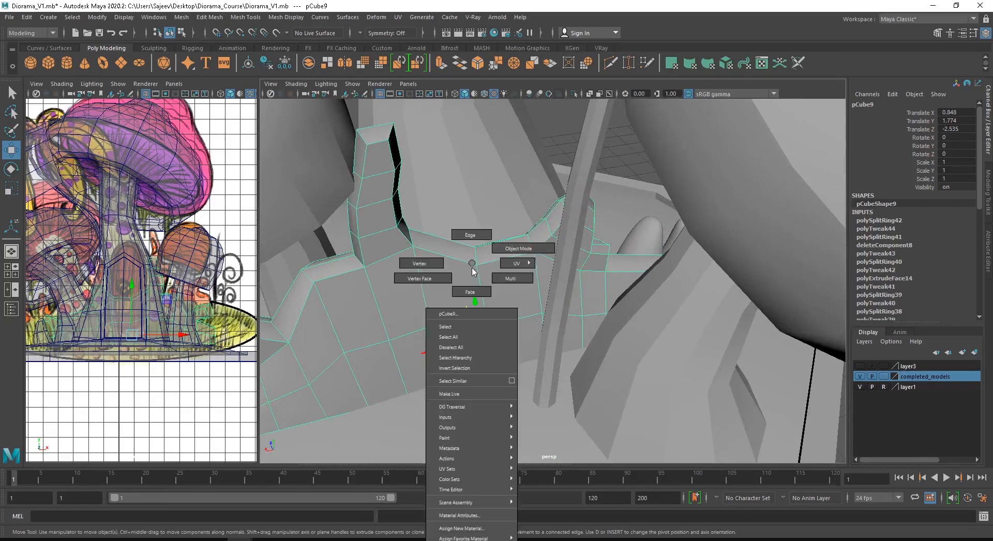
click(472, 234)
click(422, 285)
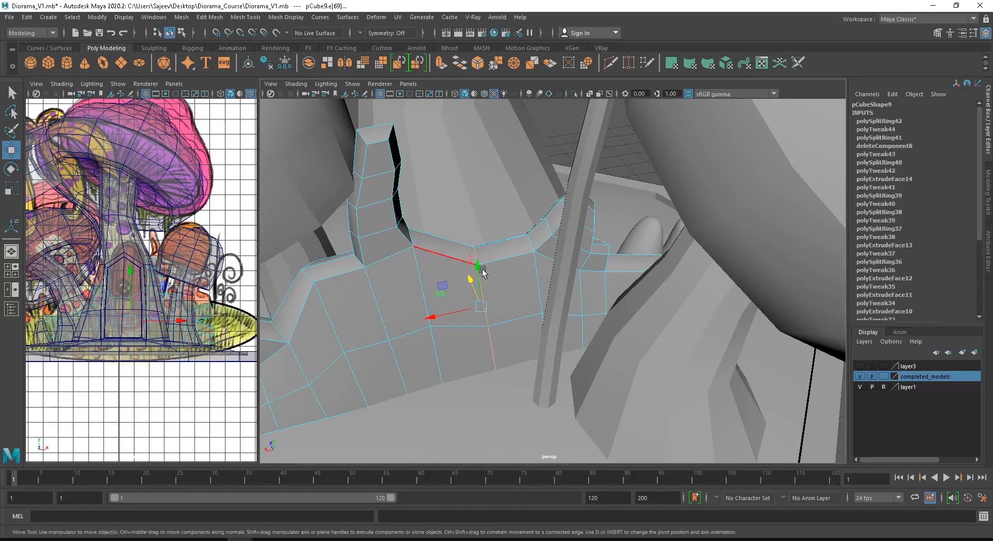
mouse_move(452, 291)
alt+mouse_down()
mouse_move(523, 313)
mouse_move(460, 321)
mouse_move(439, 296)
alt+mouse_up()
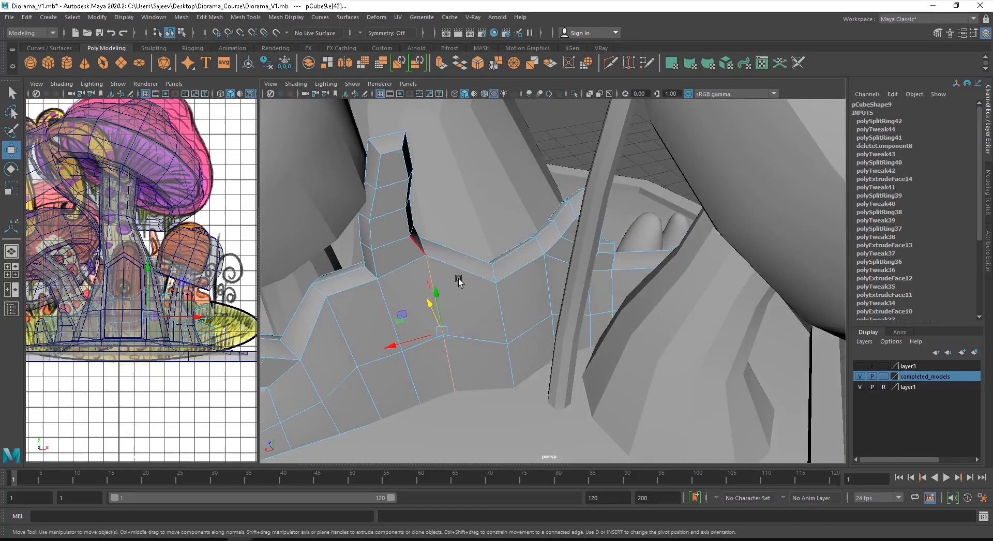
key(ctrl+z)
alt+drag(427, 252, 446, 265)
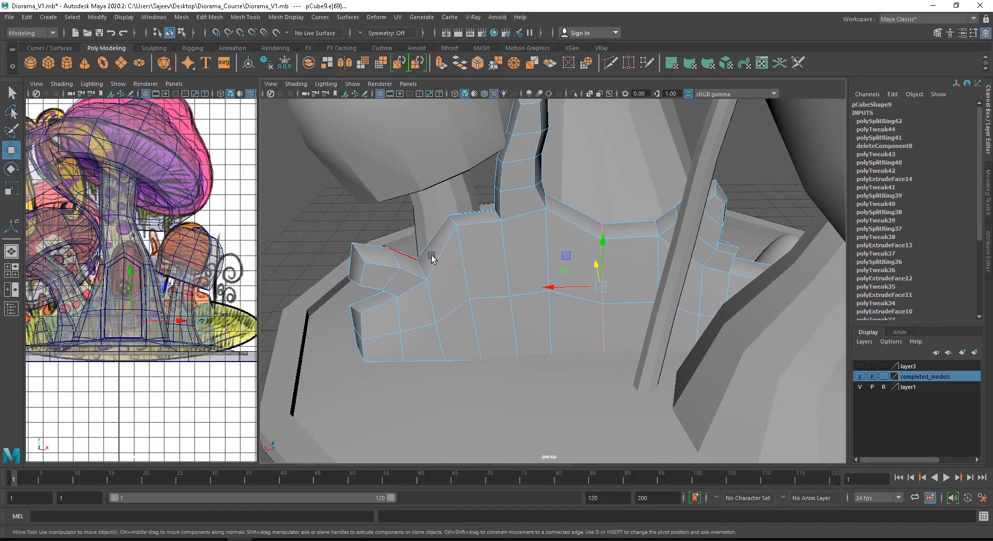
right_drag(489, 236, 574, 247)
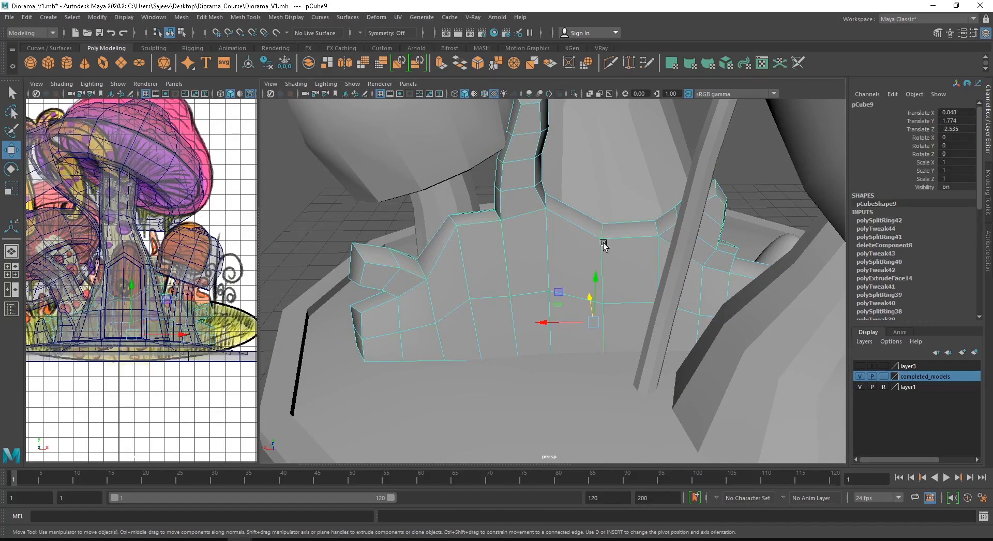
Step: Lower the sprout block to Y 1.439 and hide the reference sketch on layer1
alt+drag(600, 246, 644, 195)
drag(625, 239, 678, 275)
click(860, 386)
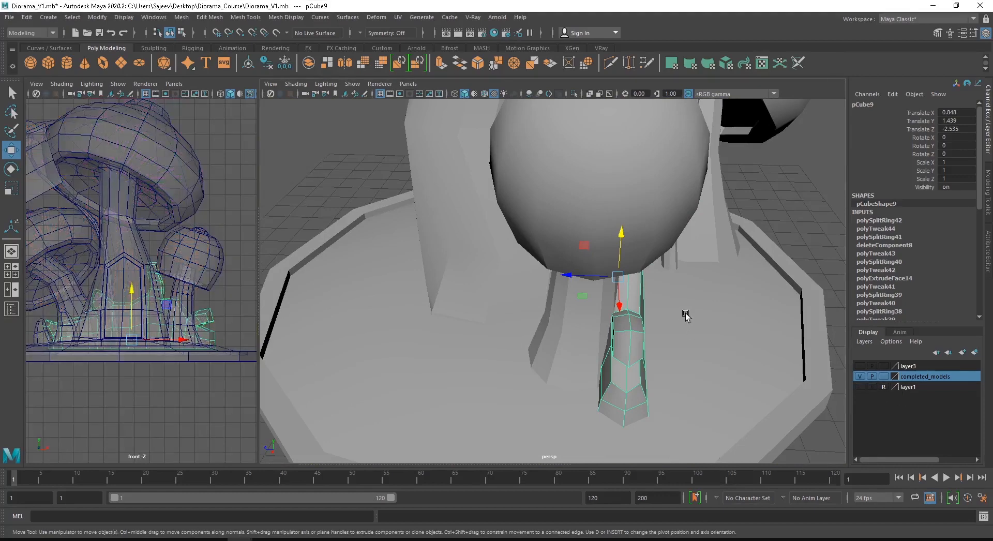
Step: Create a lattice deformer around the sprout block behind the mushroom house
alt+drag(682, 312, 757, 268)
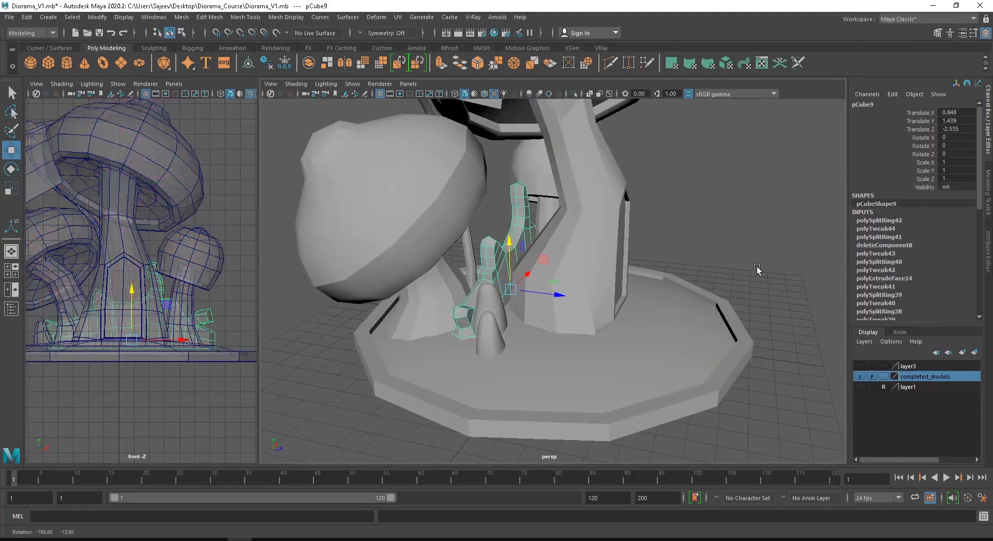
alt+drag(617, 271, 530, 288)
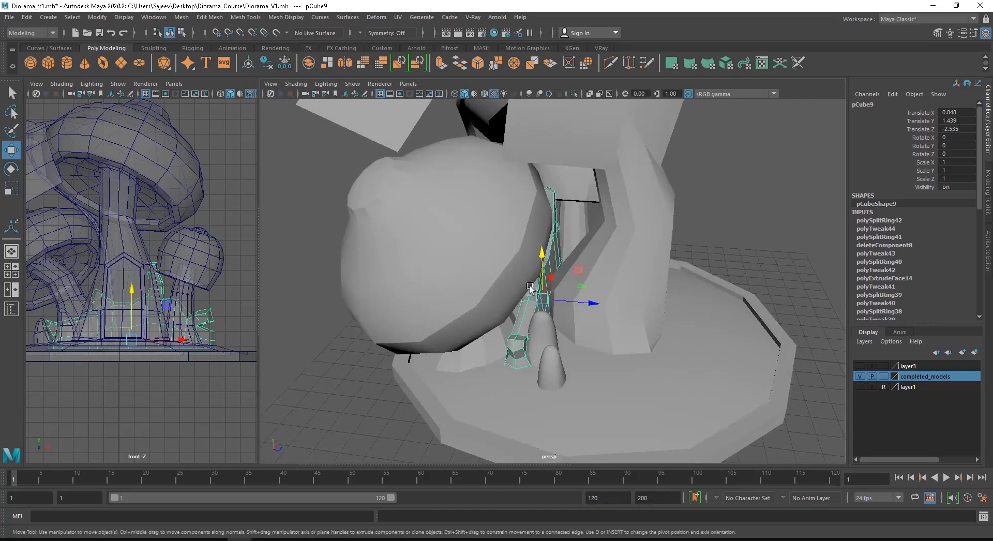
click(191, 48)
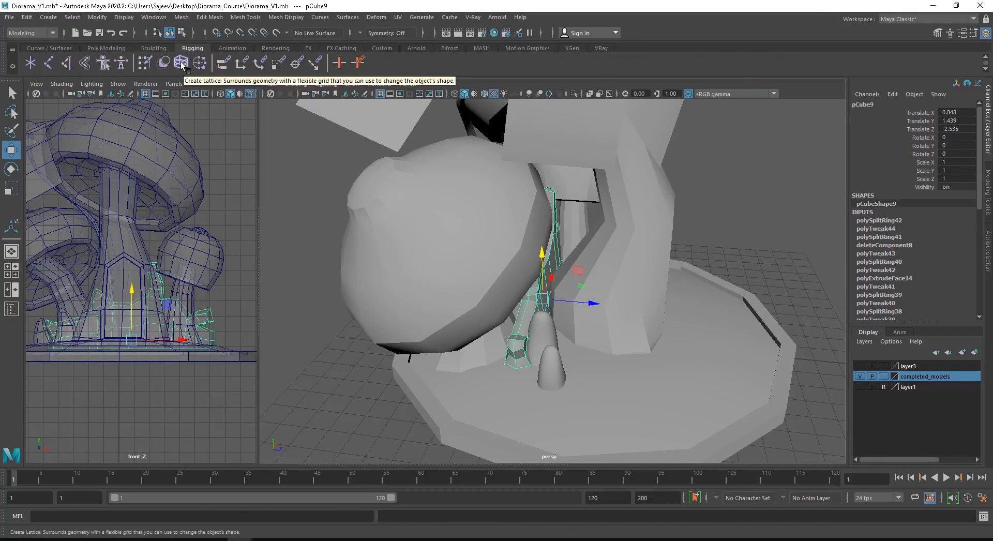
click(182, 63)
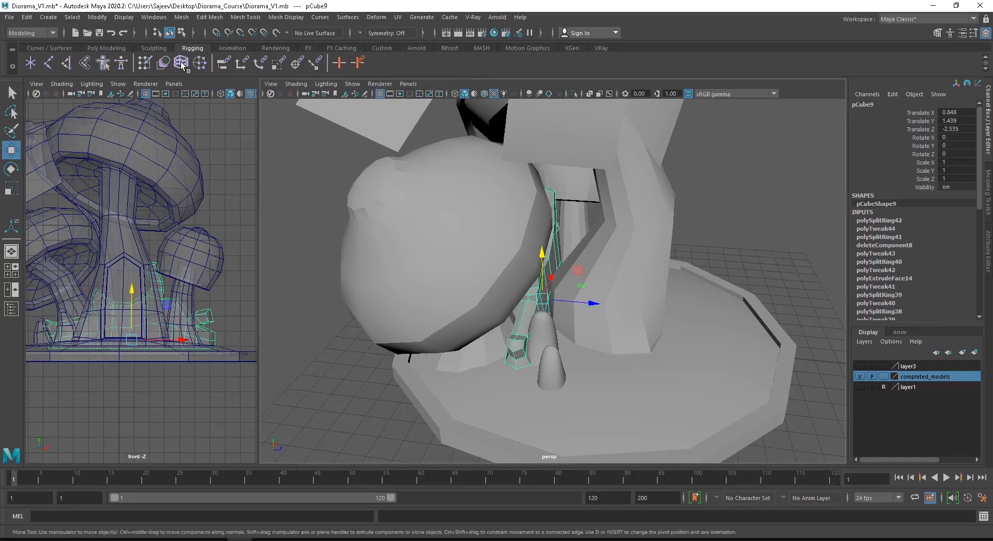
Step: Set the lattice to 5 S divisions and 2 T divisions so it is split along the sprout block's length
alt+drag(616, 230, 544, 291)
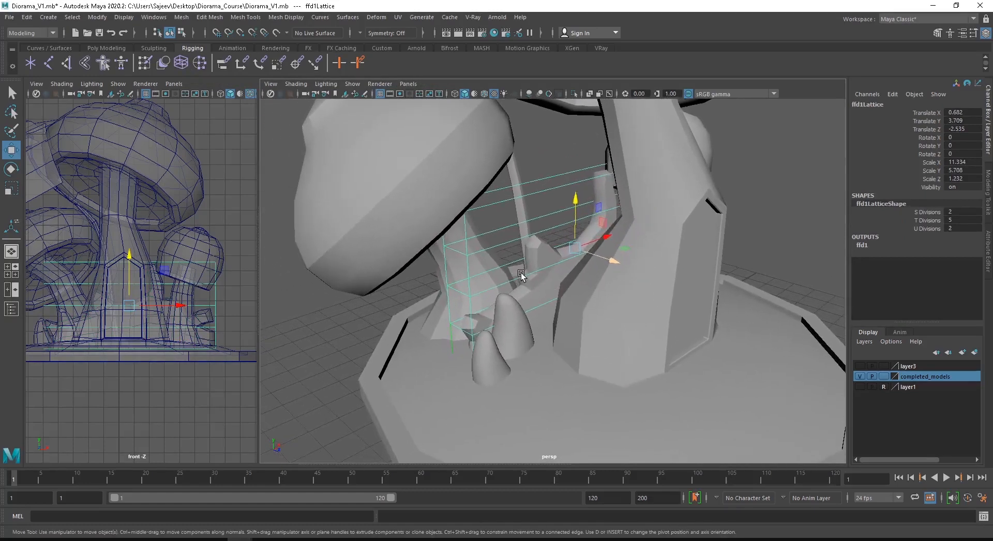
alt+middle_drag(543, 274, 544, 274)
alt+drag(568, 299, 559, 324)
alt+drag(460, 317, 733, 300)
alt+middle_drag(574, 304, 675, 288)
alt+drag(676, 290, 534, 227)
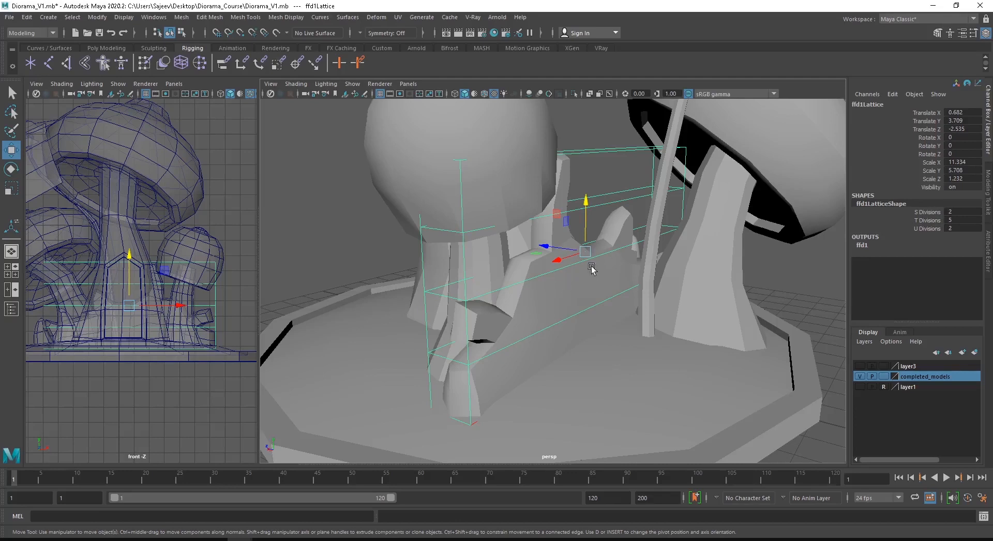
alt+drag(532, 277, 485, 270)
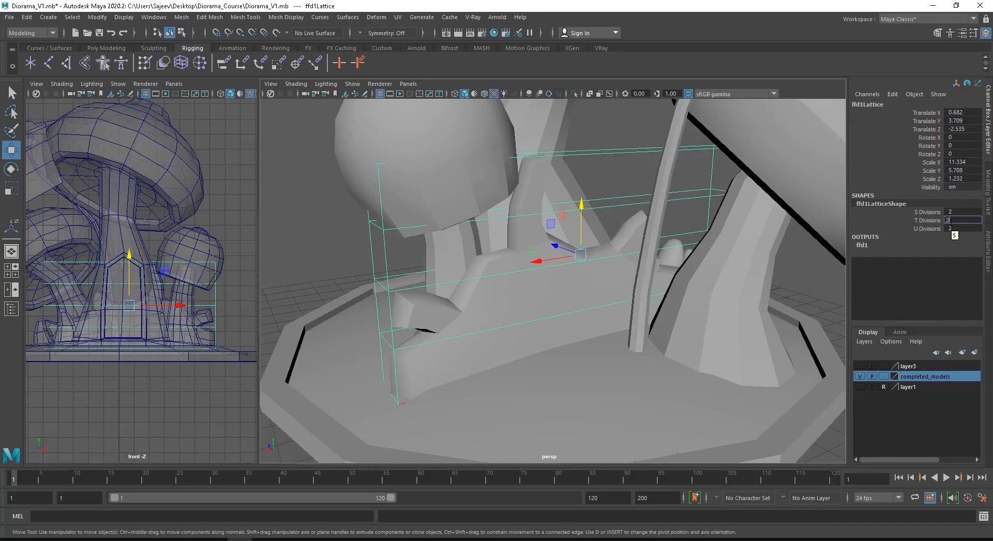
key(Return)
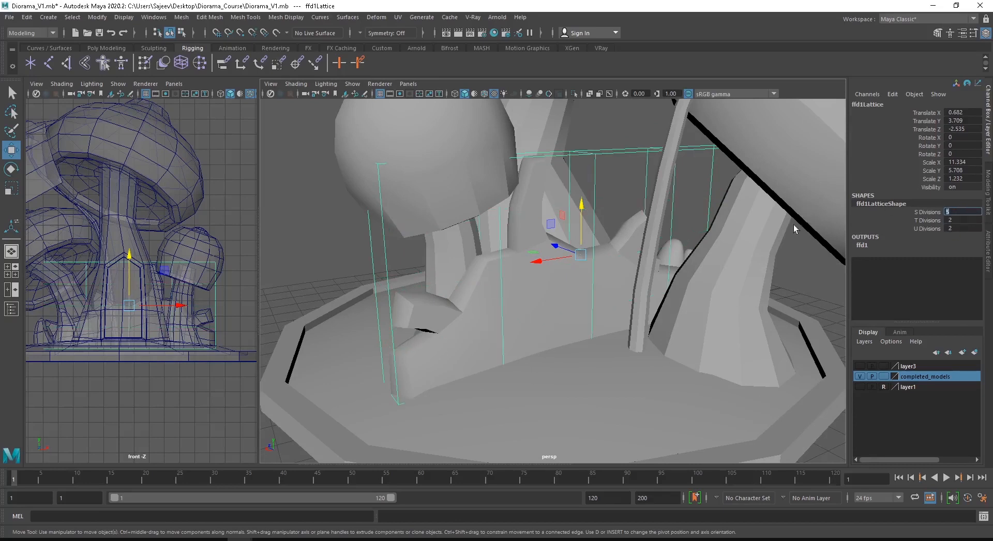
Step: Switch the lattice to lattice point editing
mouse_move(656, 249)
alt+mouse_down()
mouse_move(694, 259)
mouse_move(660, 247)
alt+mouse_up()
alt+drag(578, 216, 556, 227)
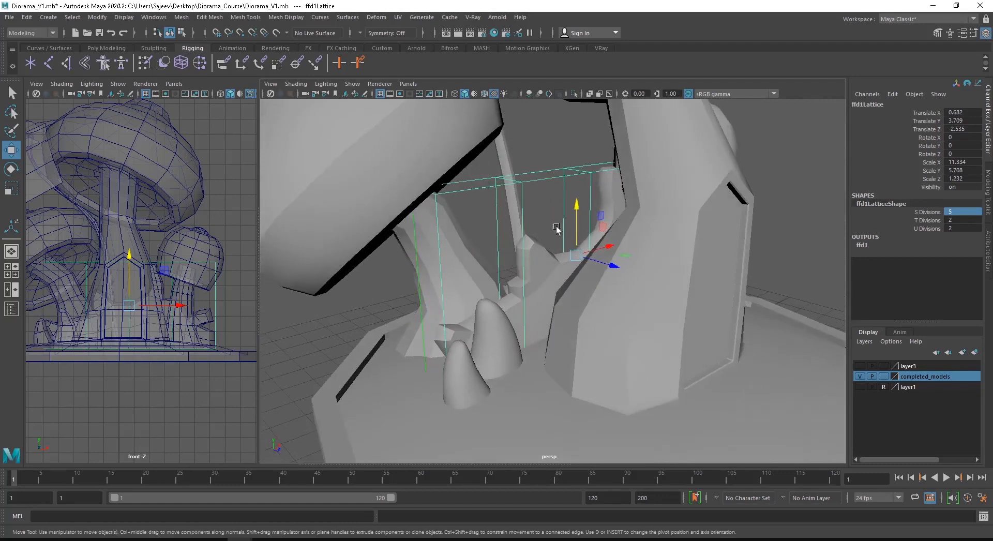
right_click(789, 153)
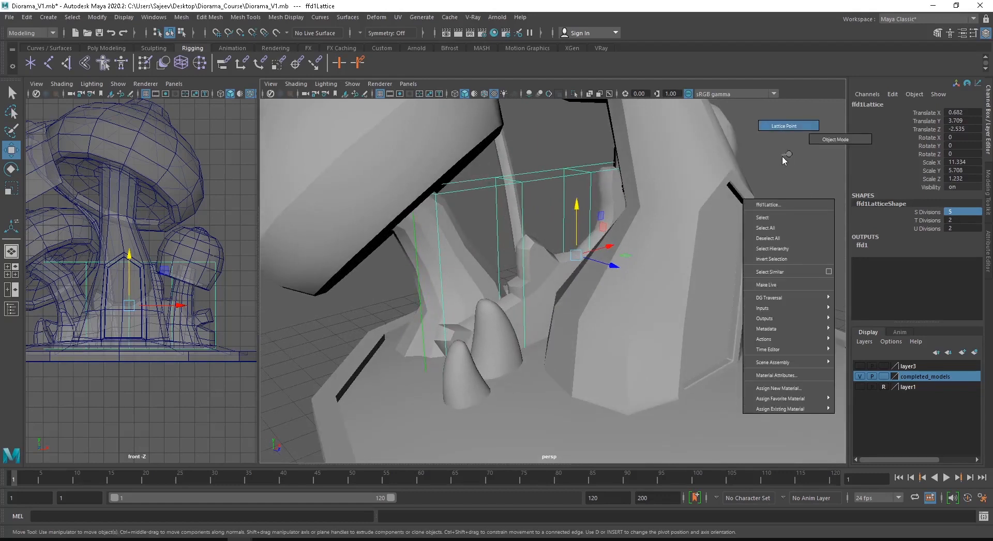
click(782, 127)
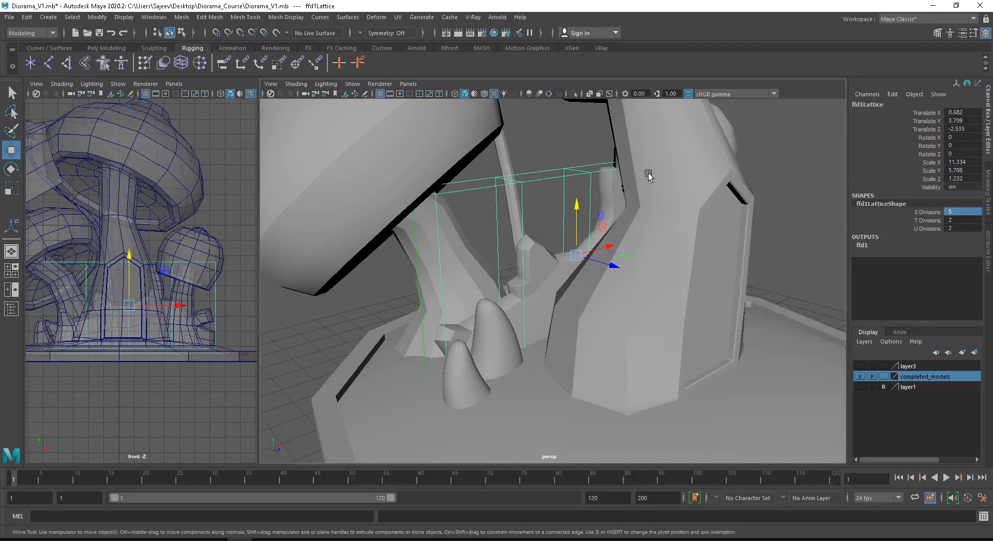
right_click(790, 153)
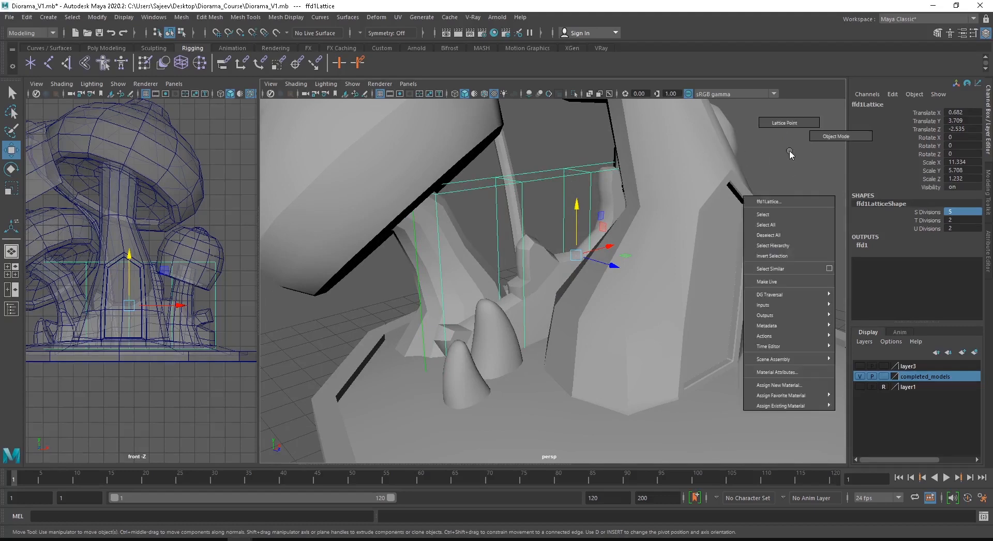
click(785, 125)
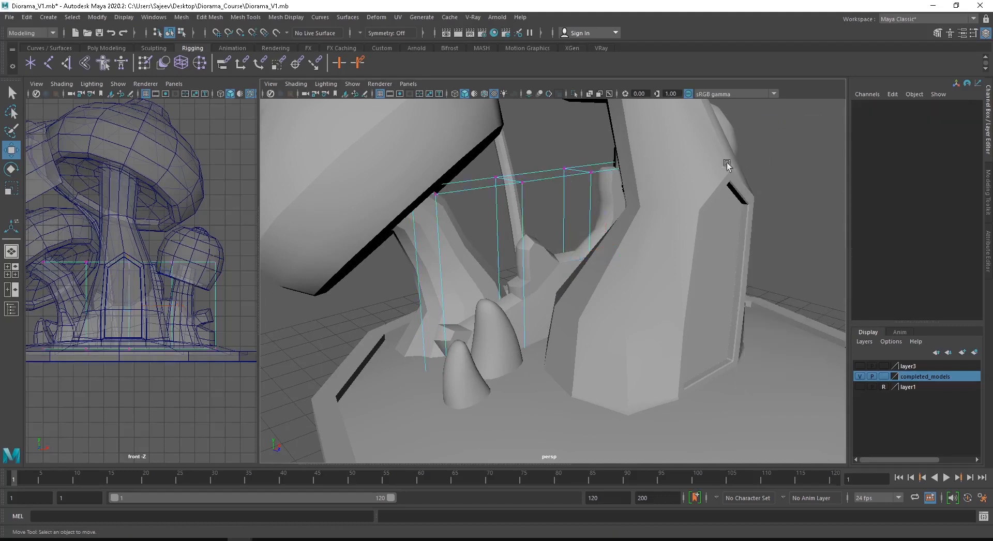
Step: Select the lattice's end column of points beside the two cone-shaped sprouts and shift it along Z
alt+drag(506, 247, 437, 241)
alt+drag(373, 189, 330, 141)
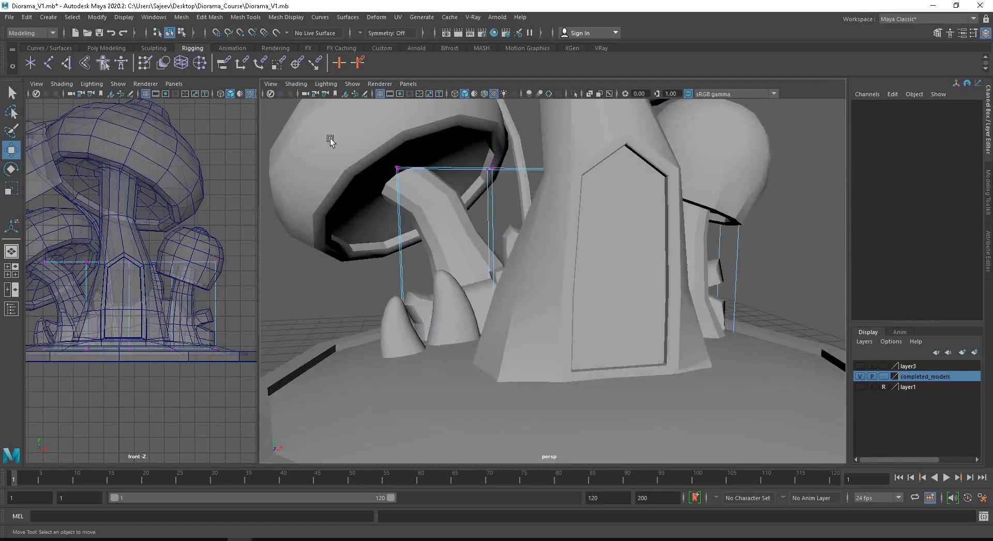
drag(383, 239, 441, 449)
alt+drag(439, 339, 556, 324)
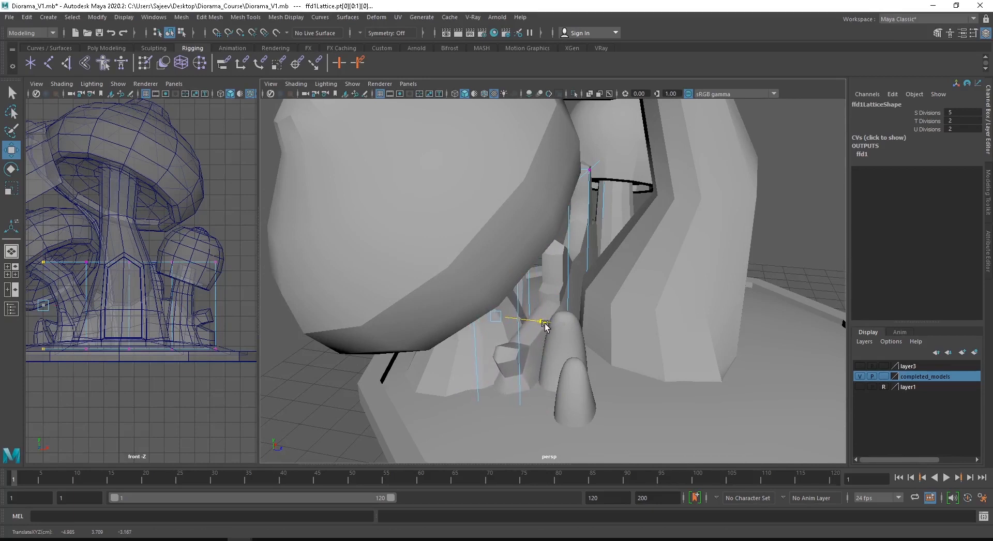
alt+drag(476, 337, 410, 346)
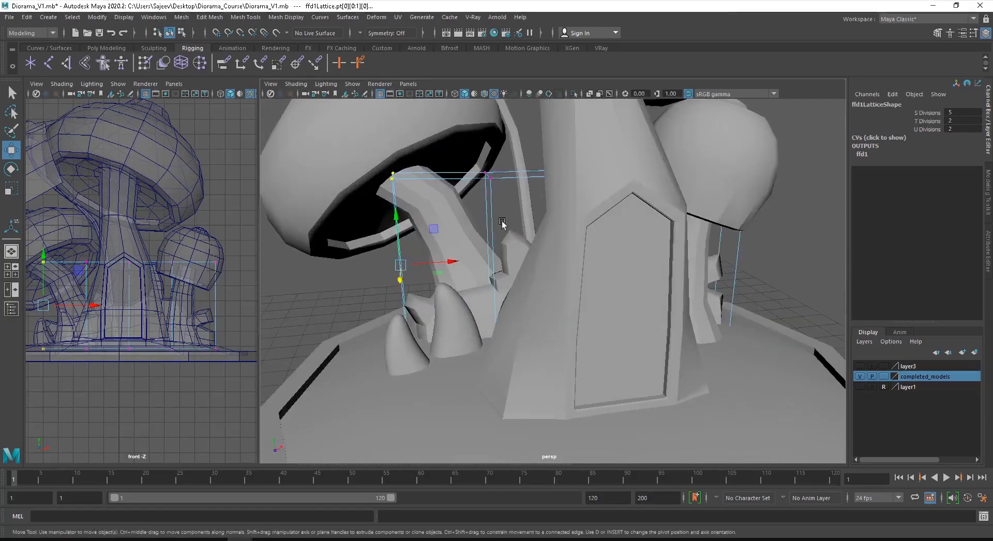
Step: Adjust the lattice's second and middle columns of points along Z to bend the sprout block behind the house
drag(511, 381, 516, 427)
alt+drag(499, 336, 720, 337)
alt+drag(529, 174, 501, 129)
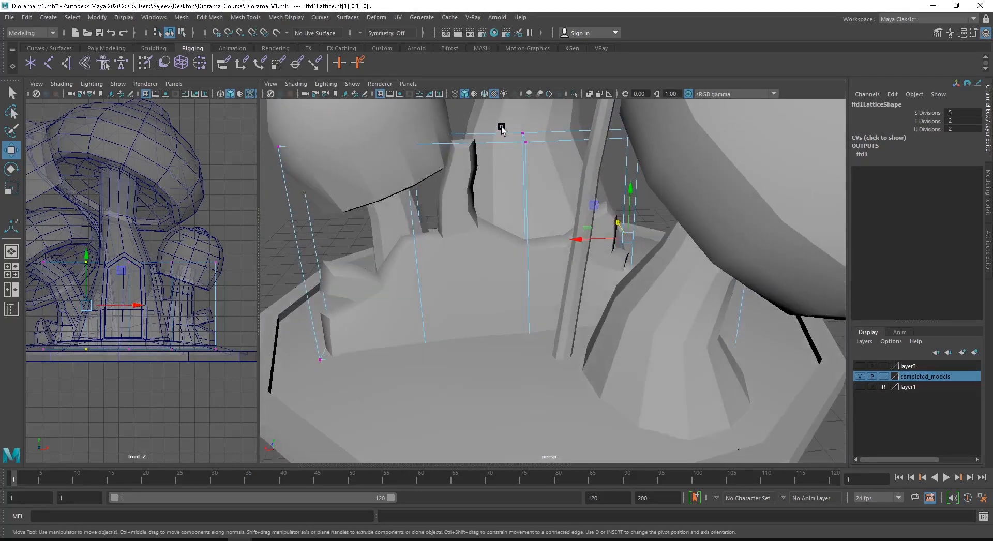
drag(525, 243, 545, 317)
scroll(589, 314, up, 2)
drag(481, 268, 485, 268)
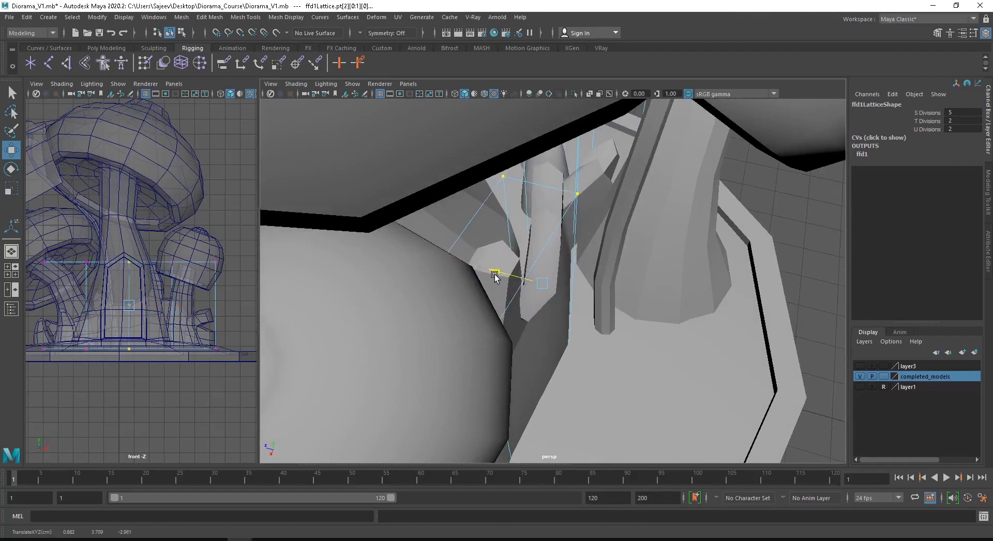
drag(495, 274, 497, 276)
alt+drag(627, 330, 541, 290)
scroll(319, 184, down, 3)
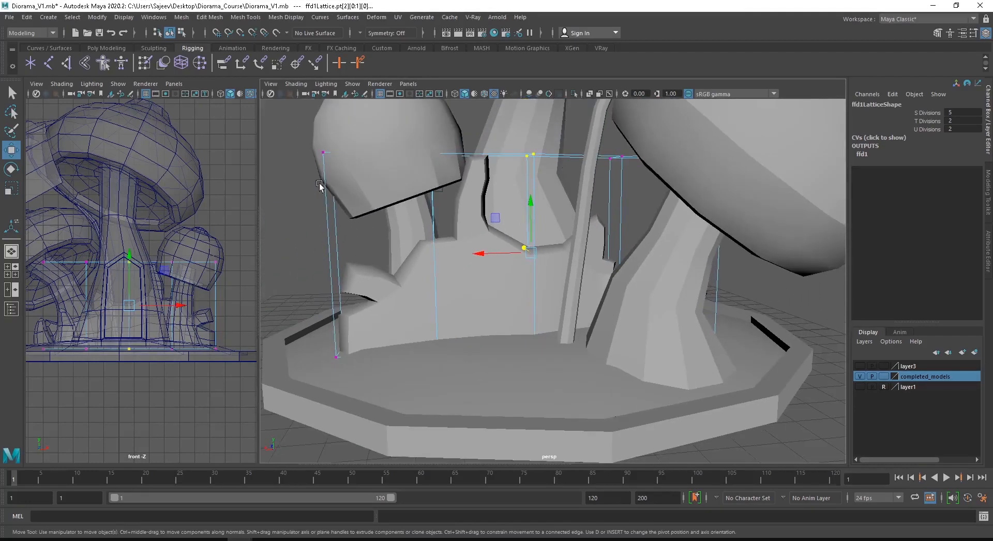
Step: Adjust the lattice columns toward the small round mushroom along Z to continue the sprout block's bend
drag(452, 194, 460, 201)
alt+drag(440, 155, 532, 176)
drag(463, 181, 491, 192)
alt+middle_drag(561, 305, 551, 215)
alt+drag(552, 215, 420, 230)
drag(480, 320, 481, 323)
alt+drag(427, 281, 496, 326)
Step: Move the lowest lattice points along Z at the sprout block's end beside the small round mushroom
drag(619, 326, 493, 361)
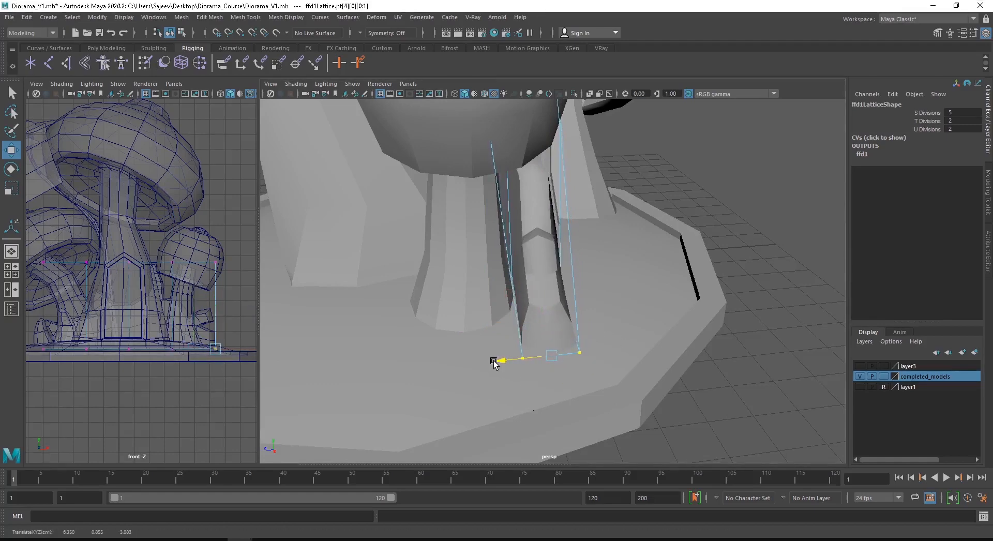
scroll(534, 244, down, 4)
alt+drag(534, 245, 345, 213)
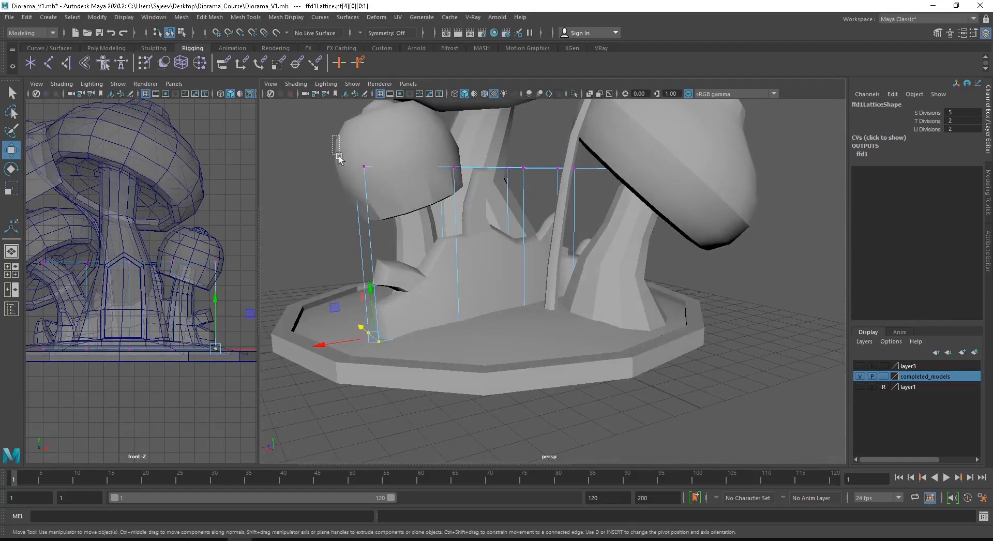
drag(339, 155, 397, 208)
Step: Select the deformed sprout block and delete its history to bake in the lattice shape
alt+drag(342, 226, 602, 229)
click(601, 228)
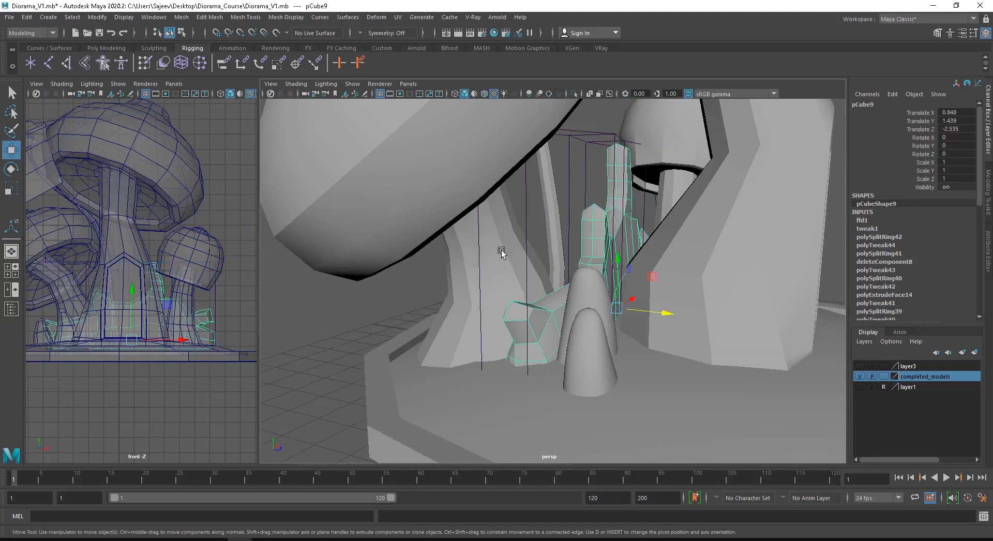
click(26, 17)
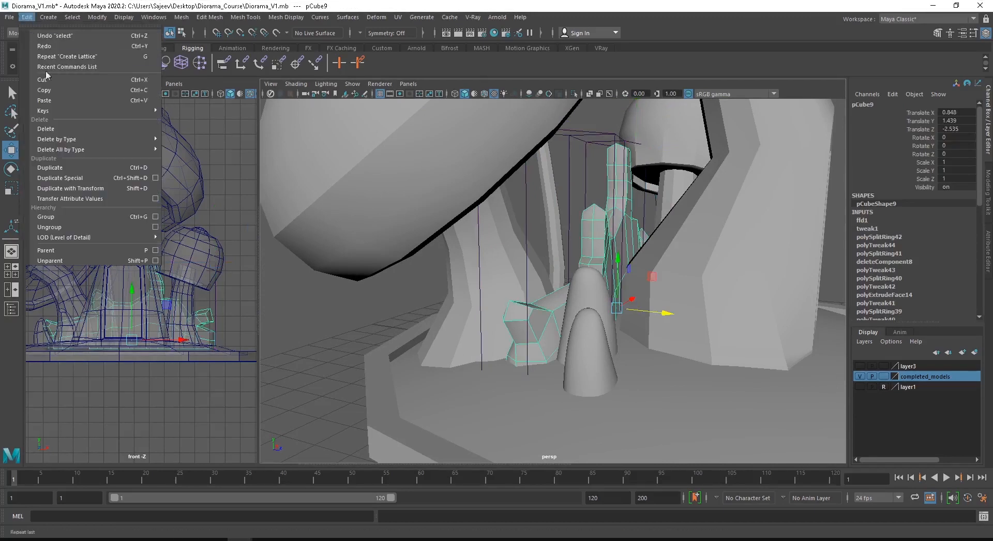
mouse_move(83, 139)
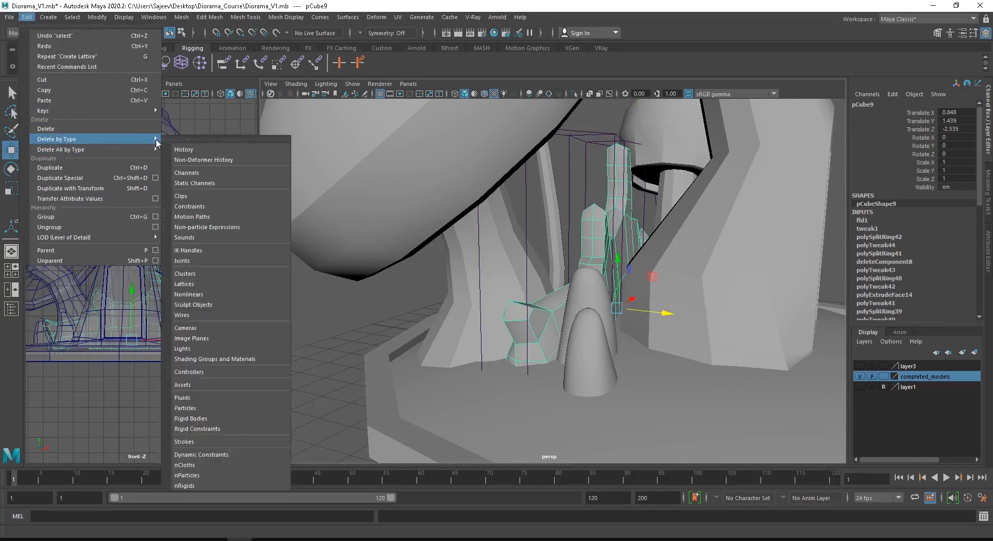
click(208, 141)
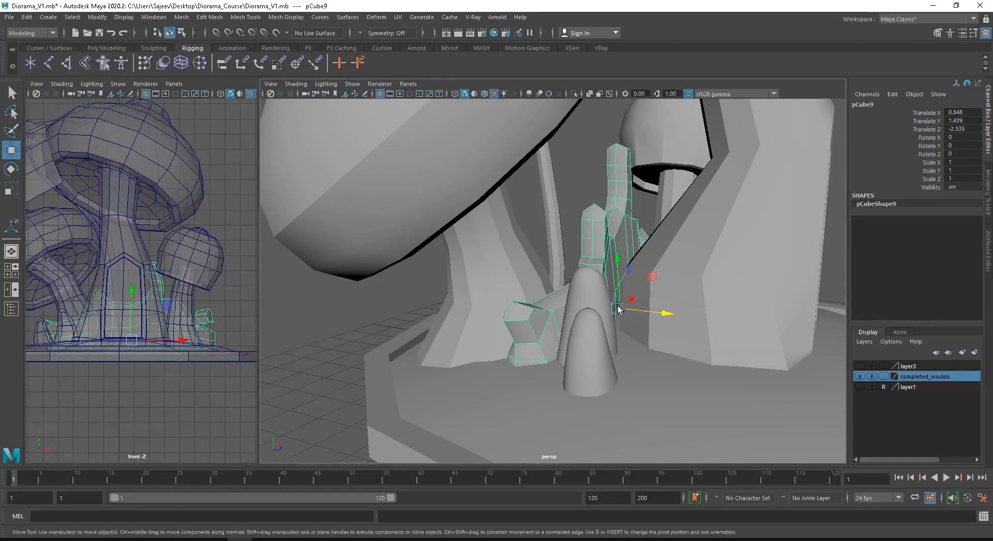
Step: Select the two cone-shaped sprouts together and shift them along Z beside the mushroom house
alt+drag(618, 308, 604, 329)
click(604, 328)
shift+click(626, 392)
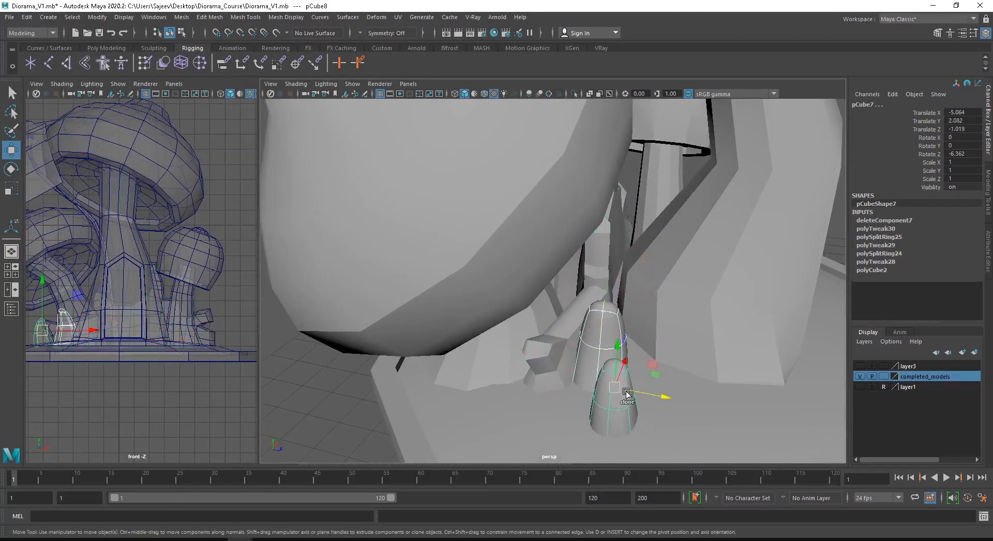
drag(658, 394, 573, 337)
Step: Select the rear sprout block and move it sideways to X 0.768
click(589, 334)
click(633, 336)
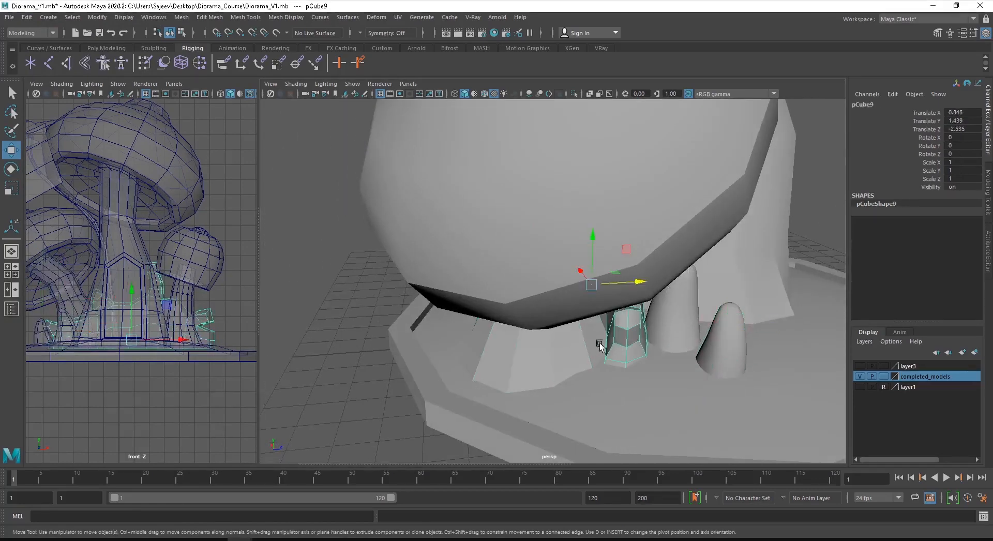
alt+drag(634, 336, 622, 292)
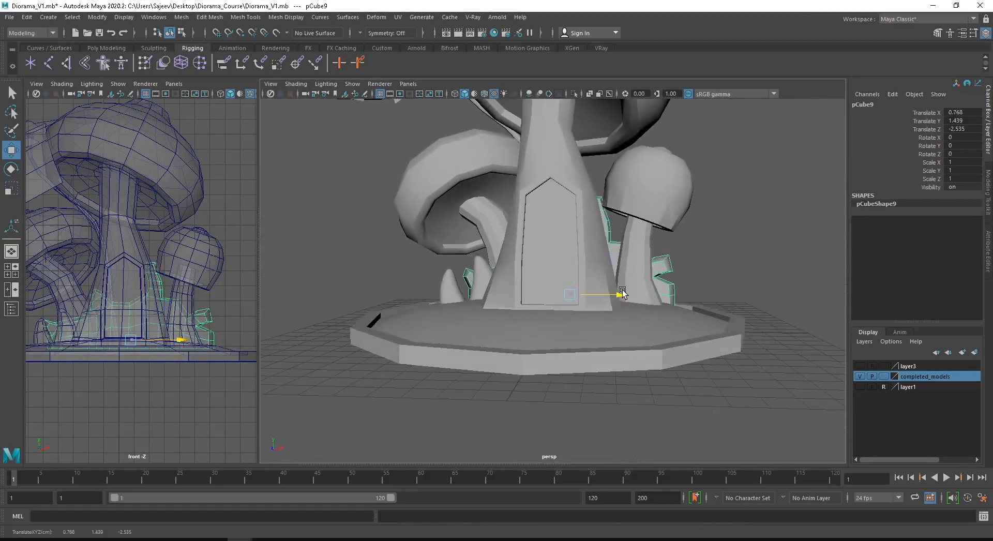
key(space)
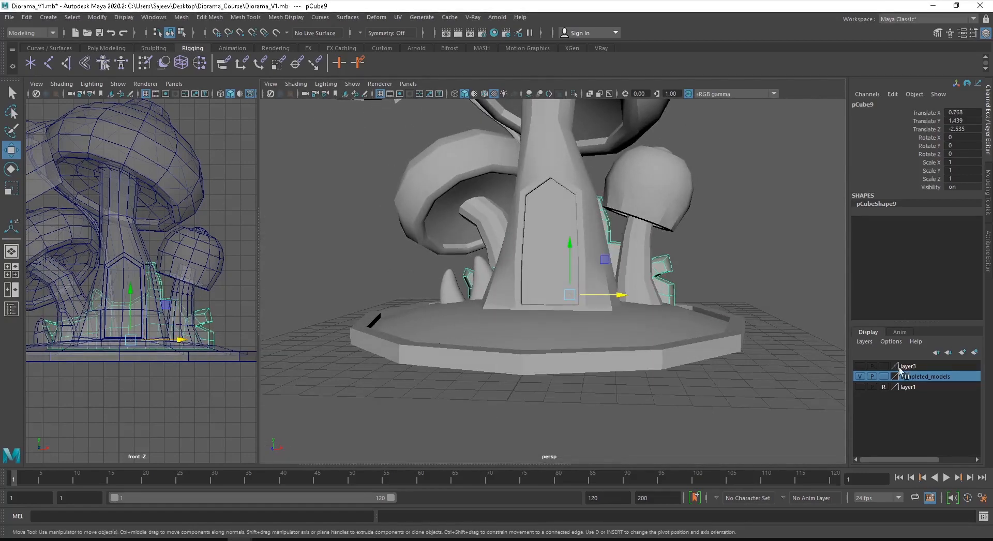
Step: Show the reference sketch on layer1 and widen the front view to compare the models with it
click(859, 386)
alt+drag(594, 245, 595, 260)
alt+middle_drag(594, 261, 614, 301)
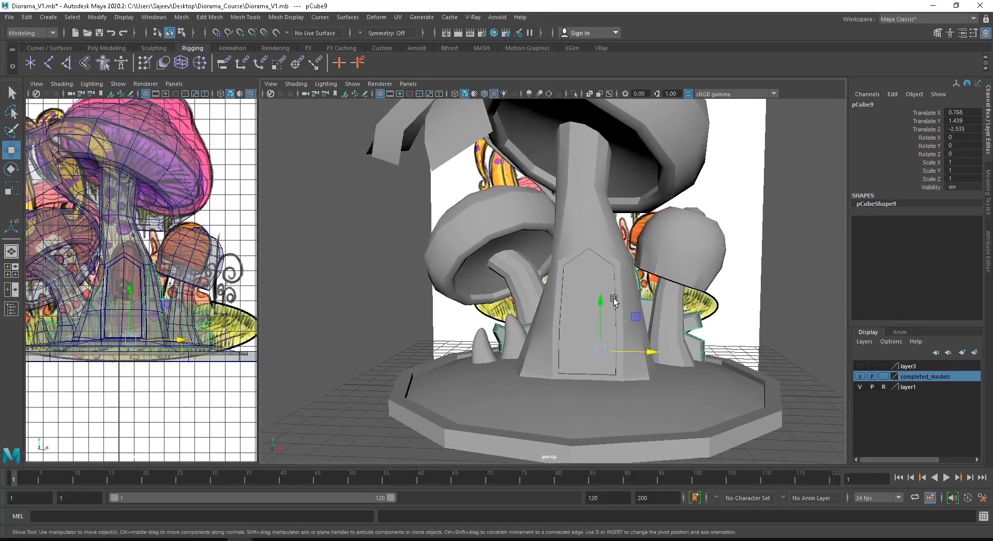
drag(259, 284, 440, 284)
alt+right_drag(380, 333, 320, 327)
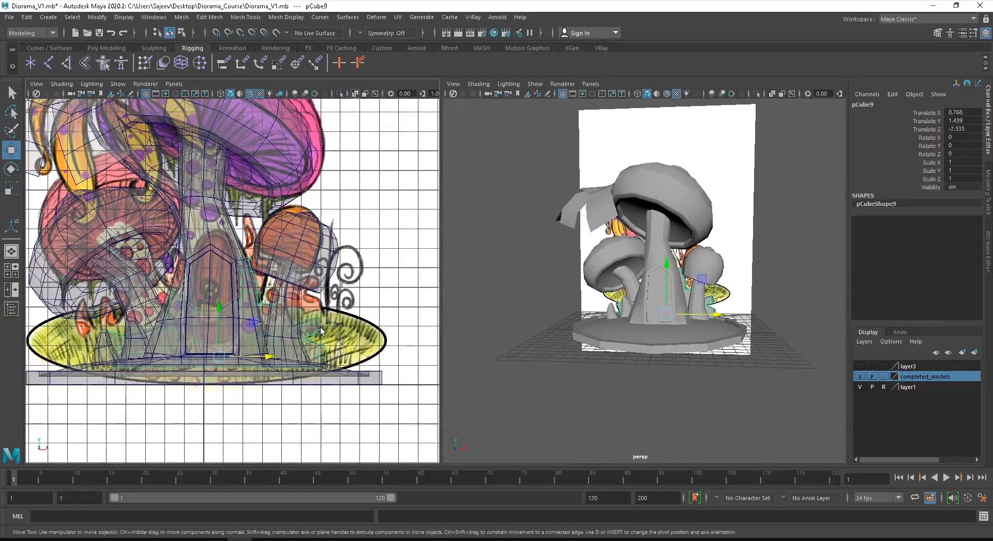
alt+middle_drag(320, 327, 363, 331)
alt+right_drag(334, 335, 342, 336)
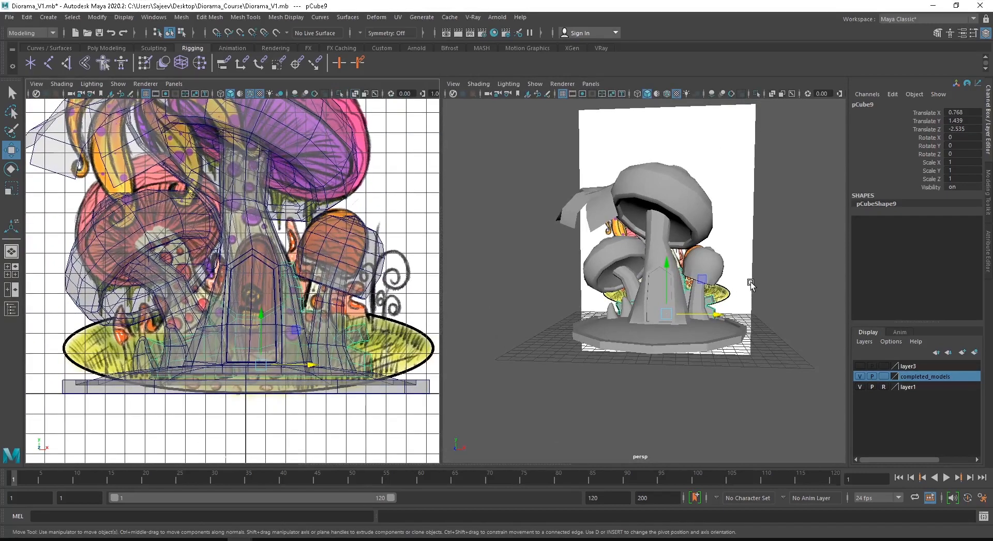
Step: Select the small round mushroom's stem and cap and move them outward together, bringing the cap to X 5.619
scroll(751, 284, up, 6)
click(708, 332)
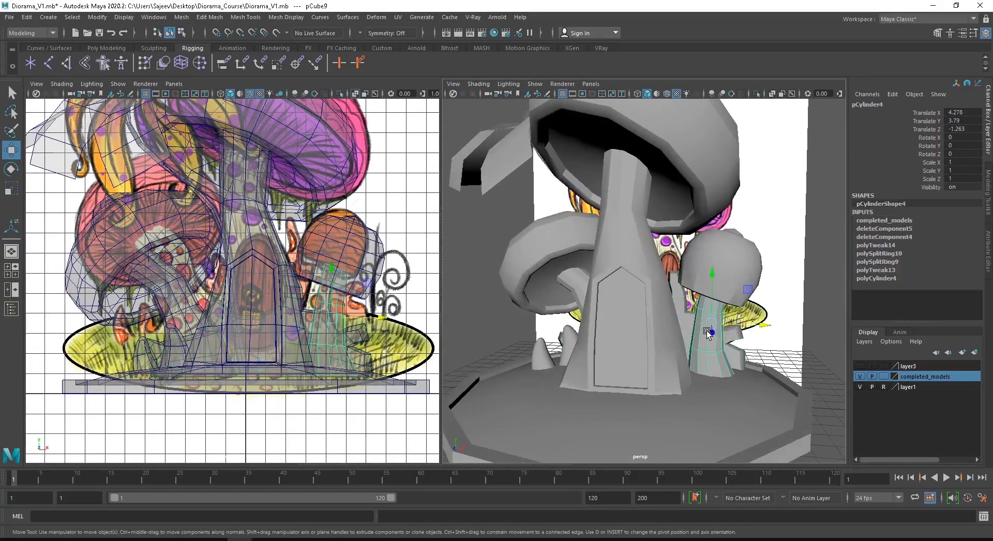
click(732, 279)
drag(775, 273, 794, 275)
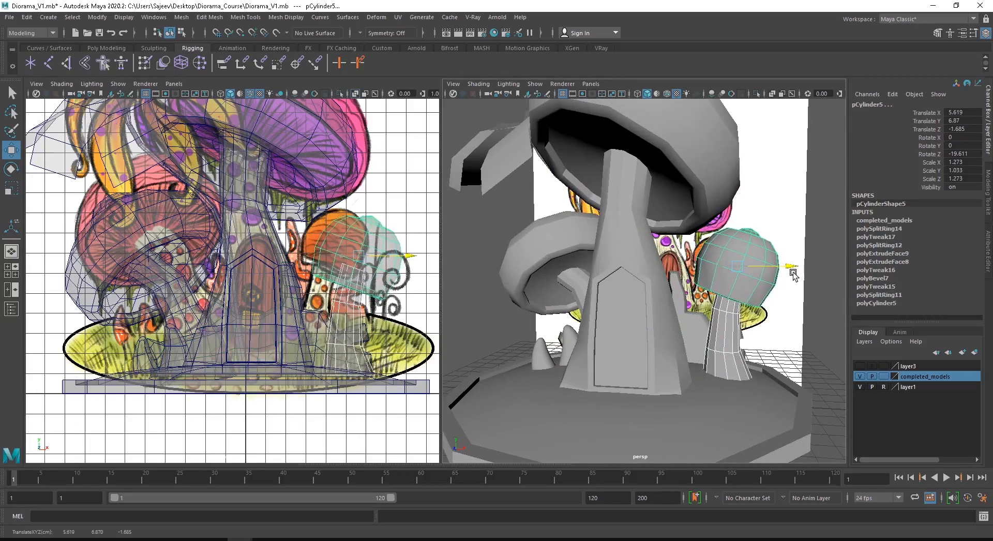
Step: Select the curled mushroom's stem and cap and move them together, bringing the cap to X 0.05, Y -0.675, Z -3.337
alt+drag(556, 311, 599, 333)
click(585, 306)
shift+click(570, 266)
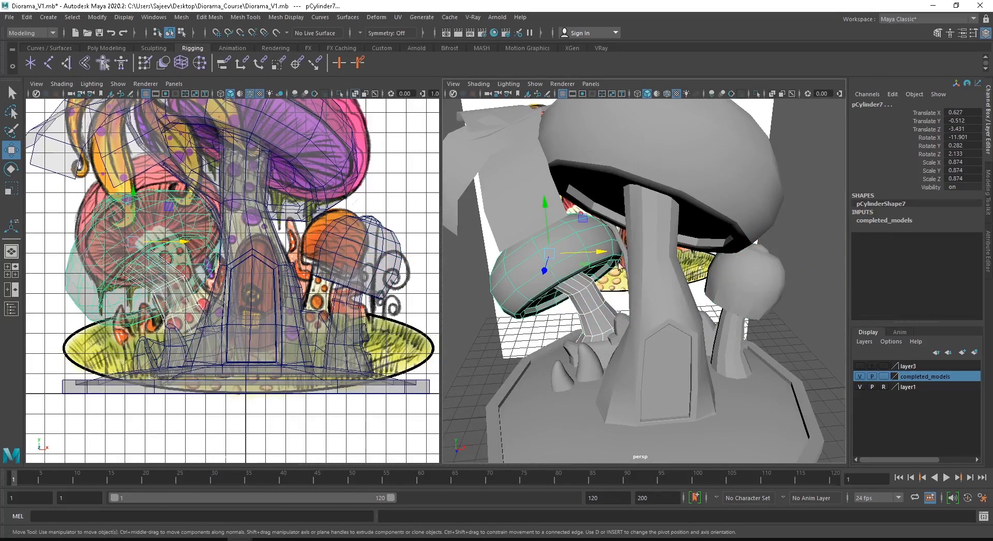
drag(606, 253, 698, 331)
drag(657, 268, 657, 264)
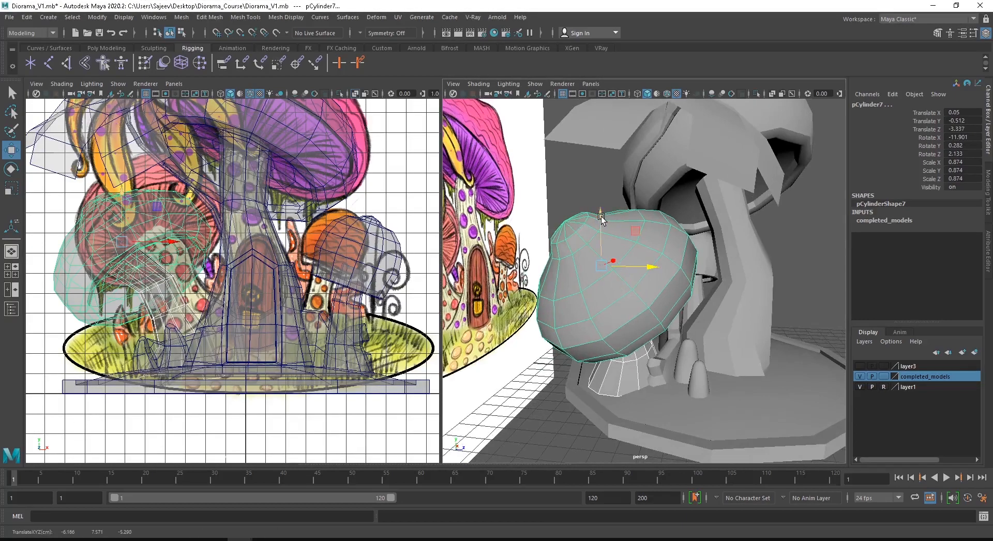
drag(601, 217, 600, 221)
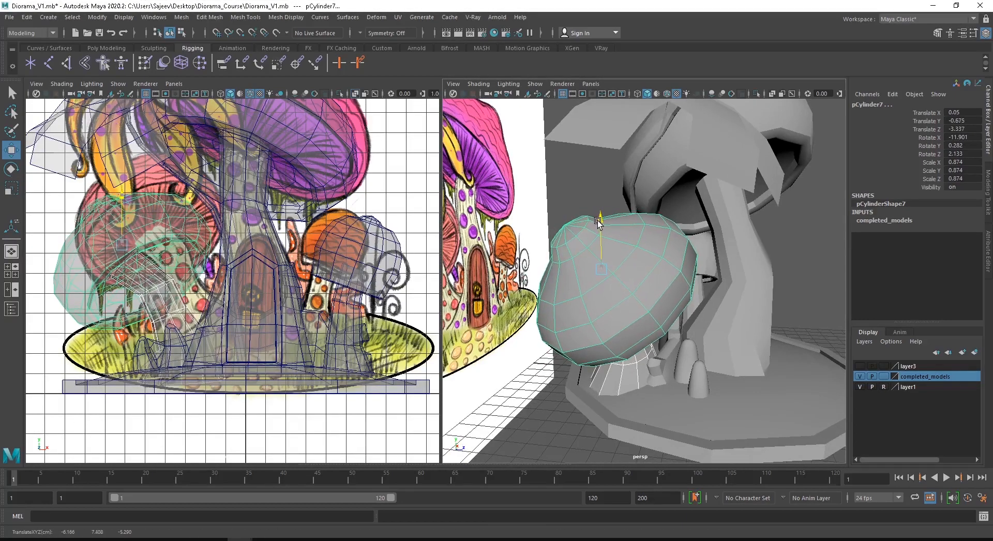
Step: Duplicate the two cone-shaped sprouts and move the copies along X to the base of the small round mushroom
alt+drag(690, 334, 589, 340)
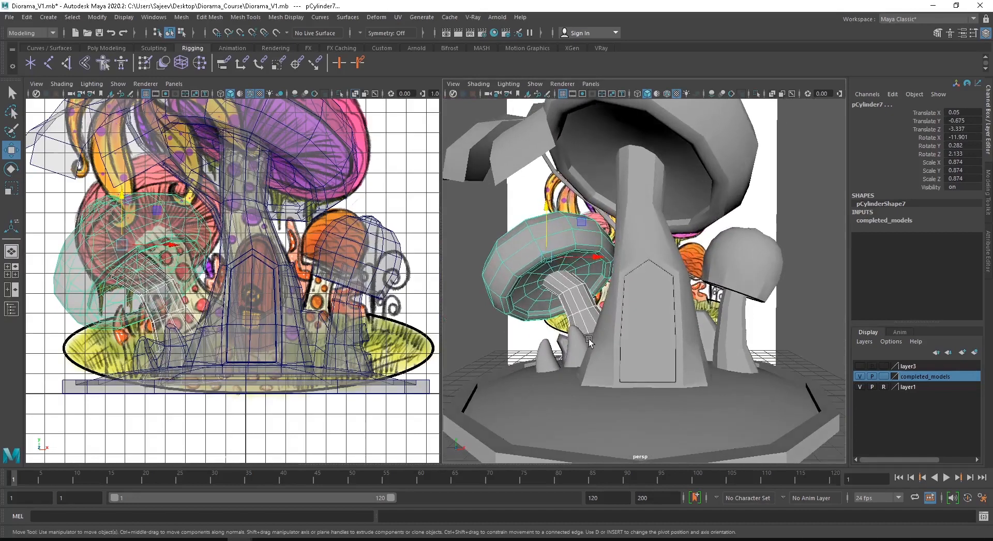
click(569, 348)
shift+click(550, 357)
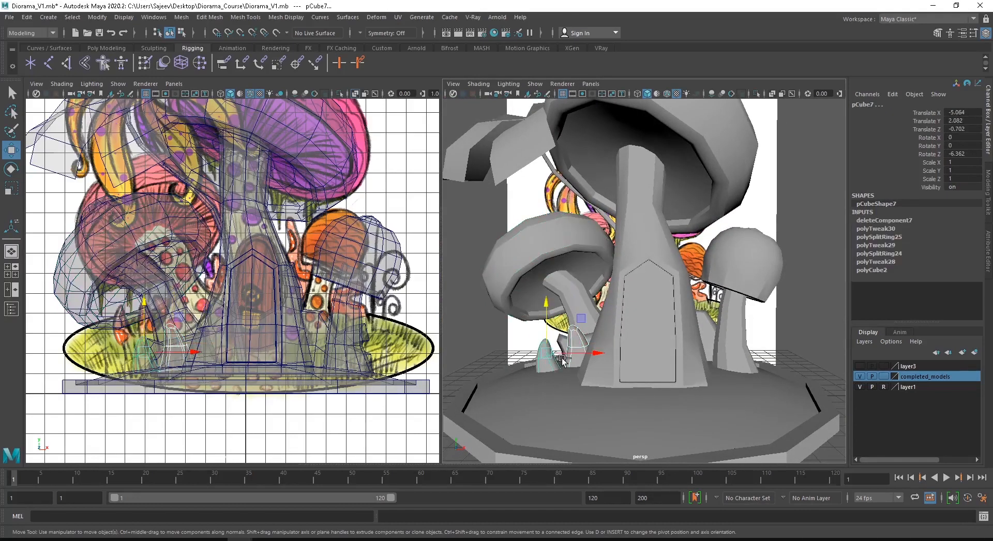
key(ctrl+d)
drag(597, 353, 764, 393)
Step: Shift the copied sprout pair along Z, bringing the smaller one to Z 0.278, and rotate both slightly
alt+right_drag(738, 371, 751, 375)
alt+drag(752, 375, 680, 389)
alt+middle_drag(655, 328, 628, 238)
alt+right_drag(628, 238, 647, 246)
mouse_move(594, 348)
mouse_down()
mouse_move(574, 356)
mouse_move(586, 352)
mouse_up()
key(e)
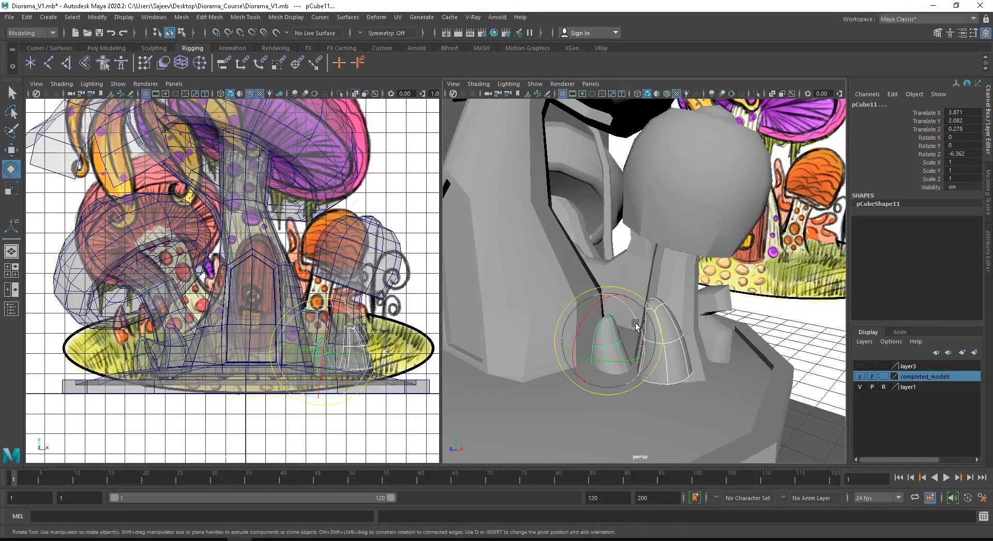
drag(637, 325, 638, 330)
Step: Select the larger copied sprout, tilt it more upright, and move it beyond the small round mushroom to X 6.677, Y 2.225, Z -2.984
click(681, 345)
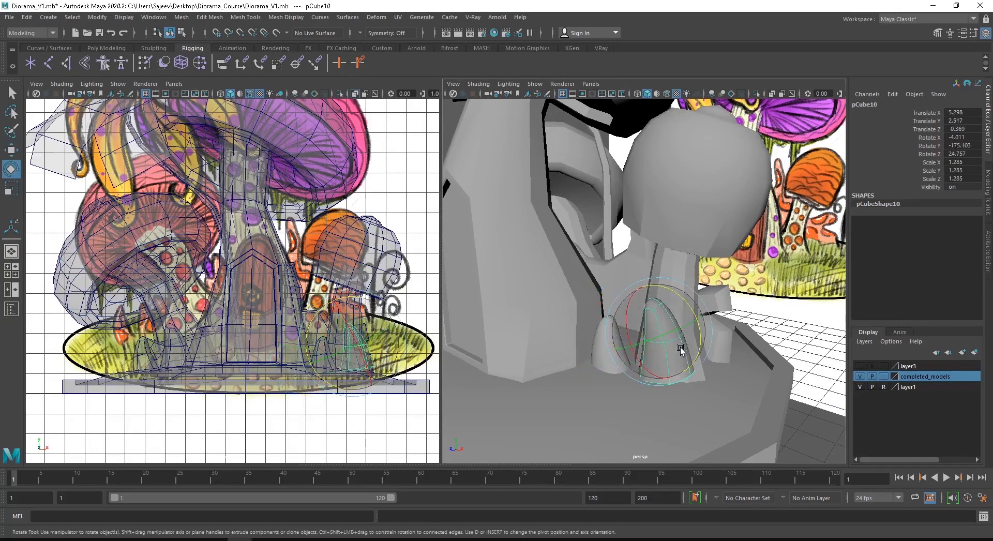
key(w)
key(e)
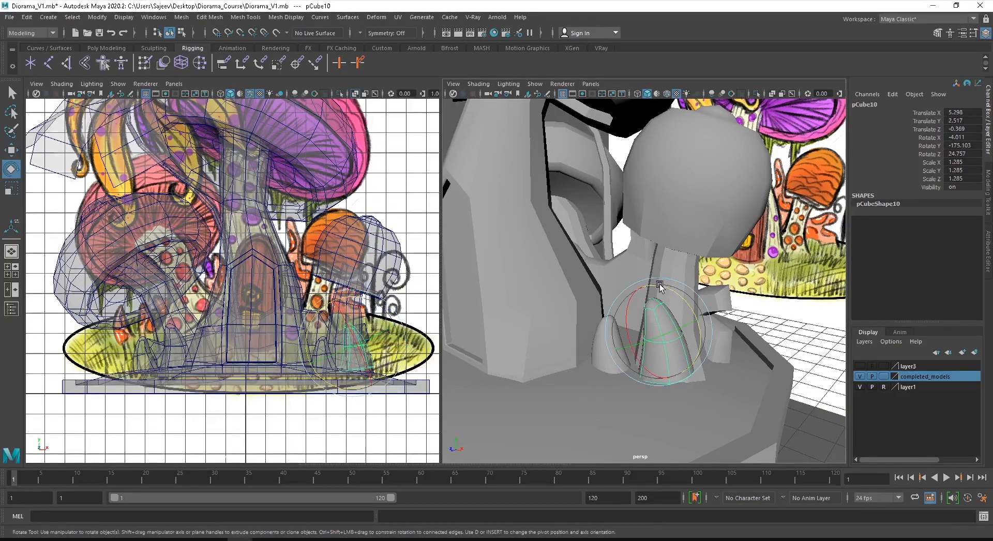
mouse_move(659, 284)
mouse_down()
mouse_move(678, 302)
mouse_move(659, 298)
mouse_up()
key(w)
mouse_move(625, 355)
mouse_down()
mouse_move(604, 364)
mouse_move(614, 360)
mouse_up()
drag(694, 362, 735, 388)
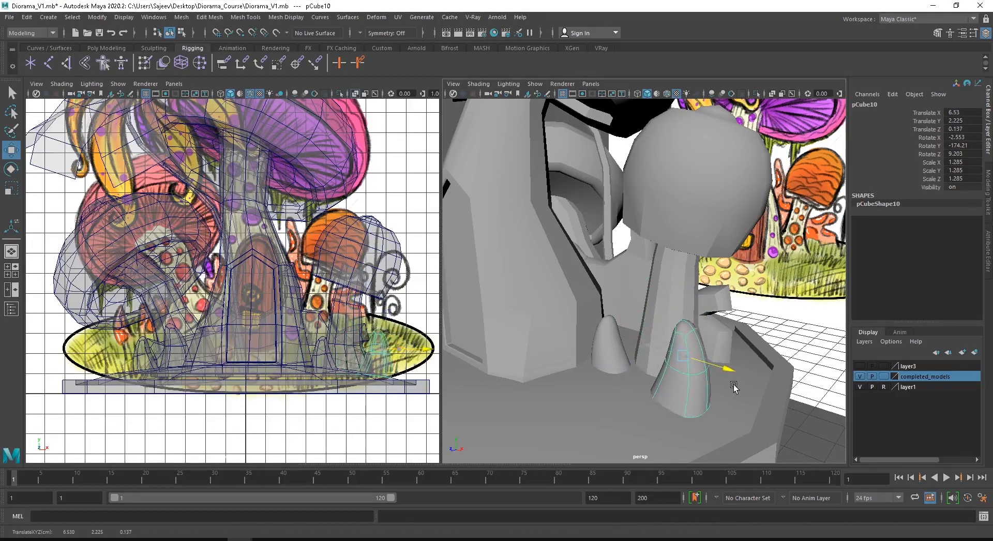
drag(654, 369, 729, 361)
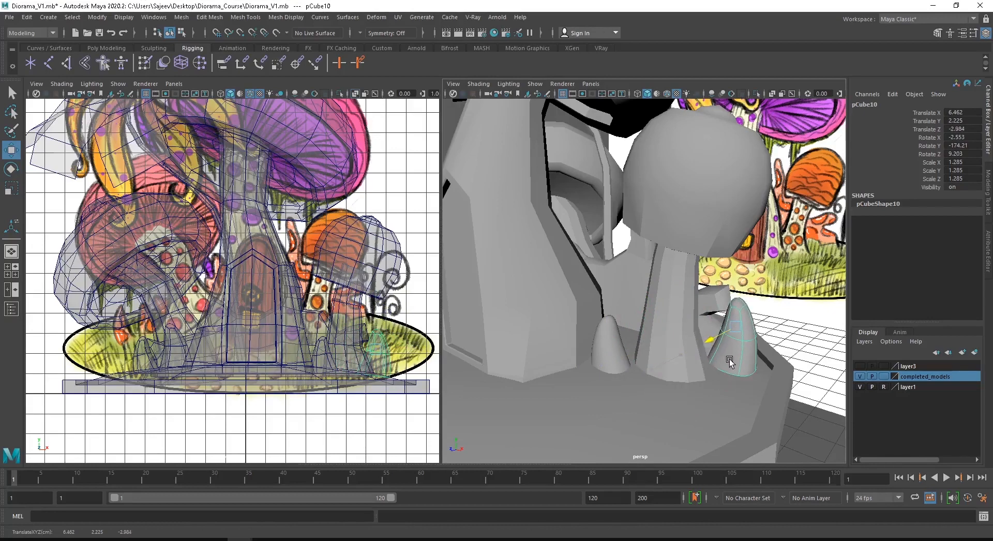
drag(777, 337, 783, 339)
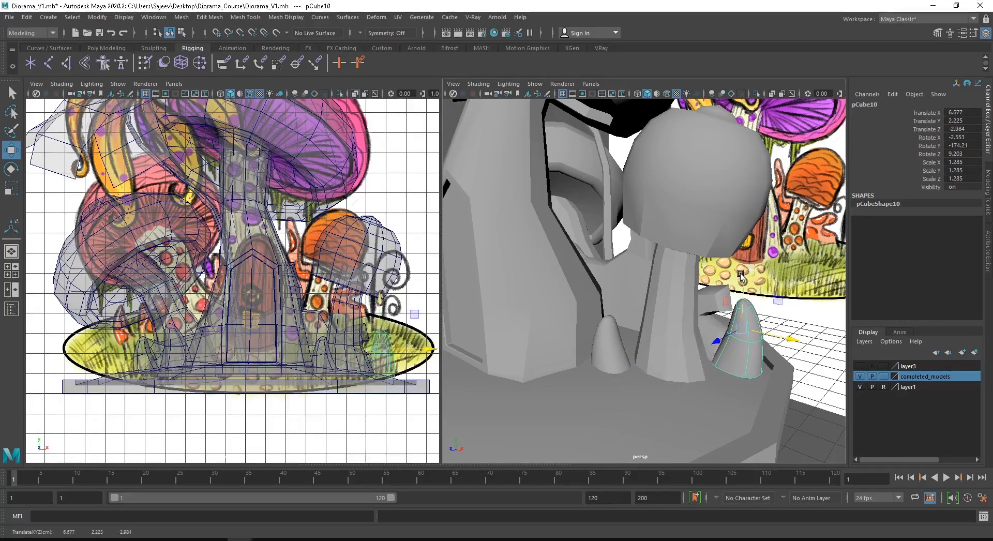
Step: Lower the larger copied sprout to Y 1.871, adjust its tilt to Rotate Z 3.938, and shift it to X 6.943, Z -2.626
mouse_move(743, 288)
mouse_down()
mouse_move(768, 309)
mouse_move(722, 314)
mouse_move(743, 298)
mouse_up()
key(e)
key(w)
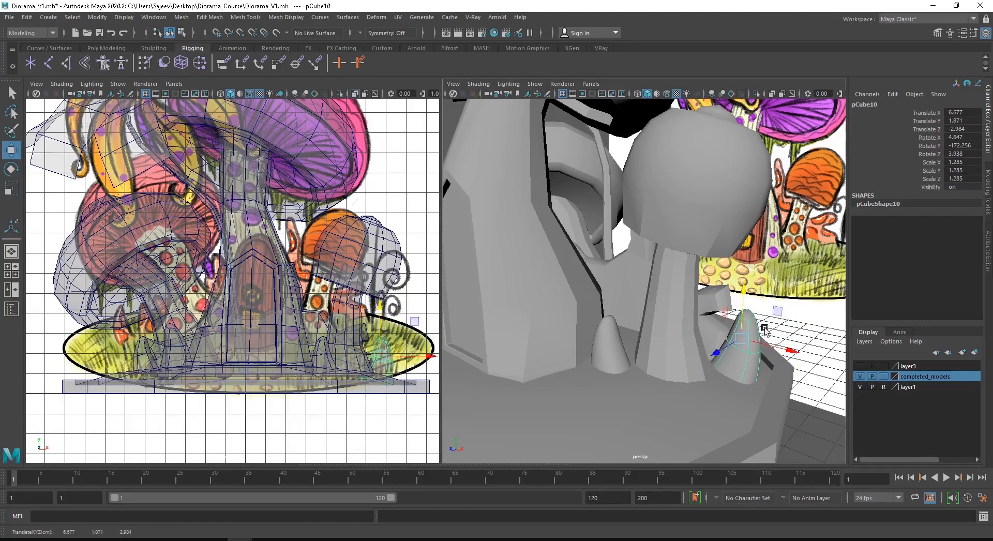
drag(787, 345, 795, 345)
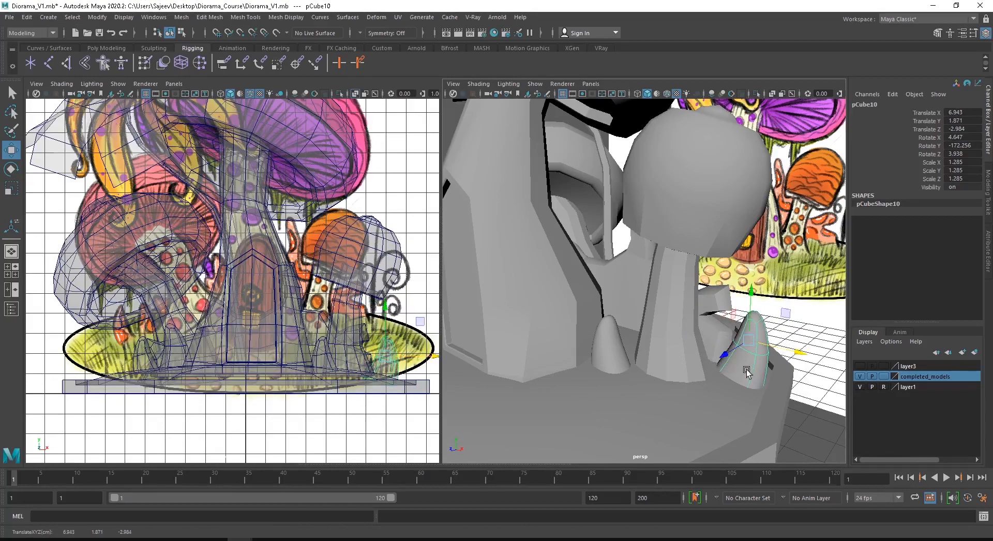
alt+drag(746, 371, 671, 366)
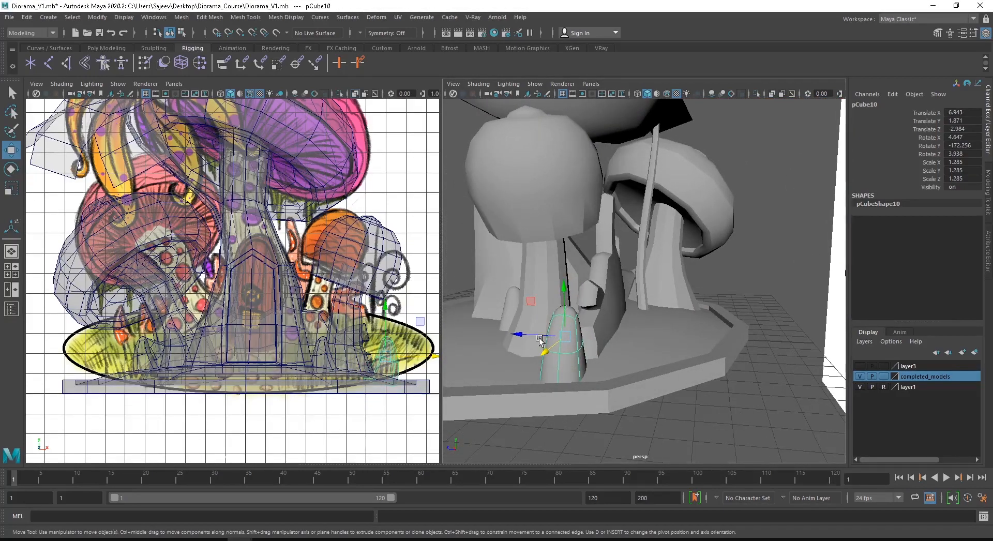
drag(519, 335, 639, 364)
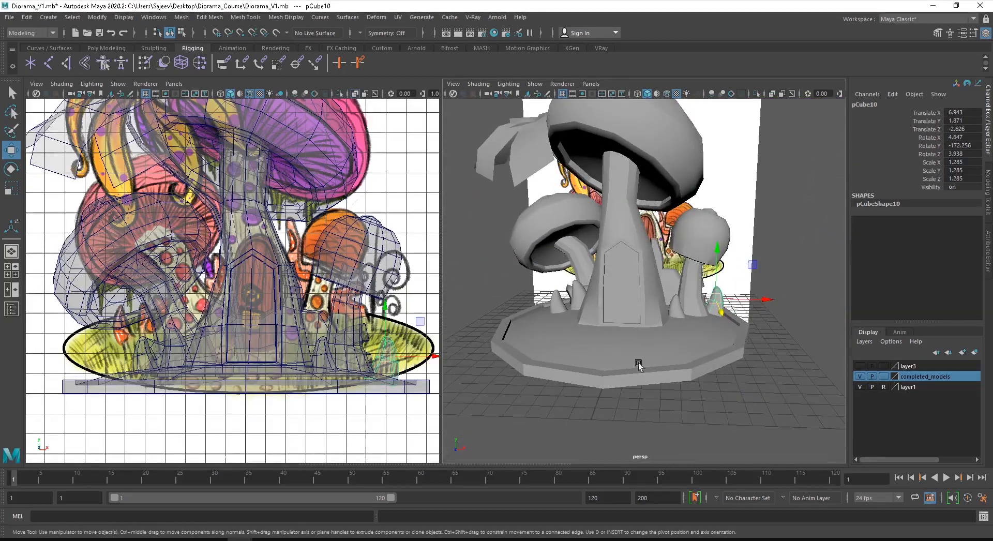
Step: Deselect the sprout, save the scene, and review the whole diorama arrangement from the front and from above
click(789, 428)
alt+right_drag(788, 426, 677, 310)
mouse_move(653, 343)
alt+mouse_down()
mouse_move(674, 338)
mouse_move(663, 337)
alt+mouse_up()
alt+right_drag(662, 338, 680, 342)
mouse_move(680, 342)
alt+mouse_down()
mouse_move(679, 329)
mouse_move(667, 336)
mouse_move(692, 341)
mouse_move(680, 351)
mouse_move(691, 354)
alt+mouse_up()
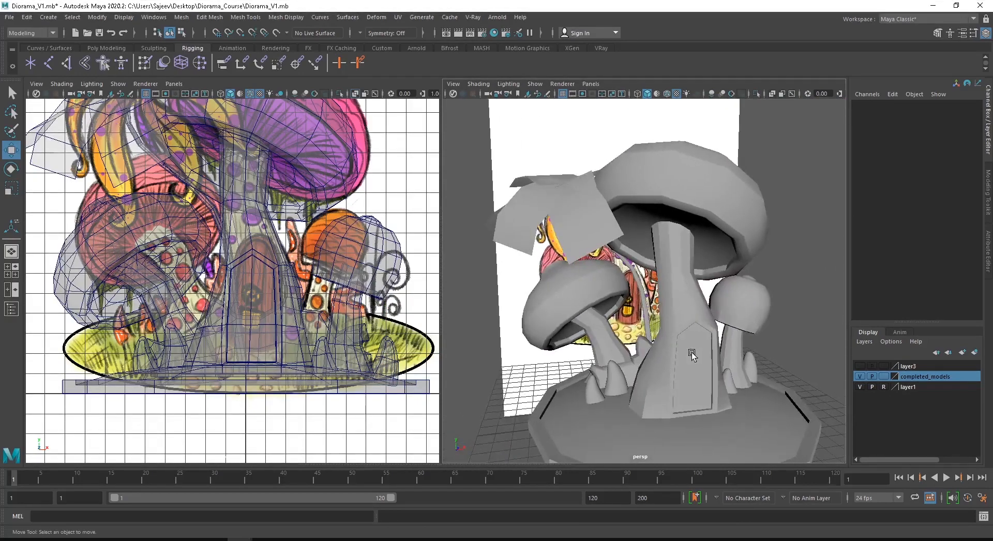
alt+right_drag(691, 353, 630, 365)
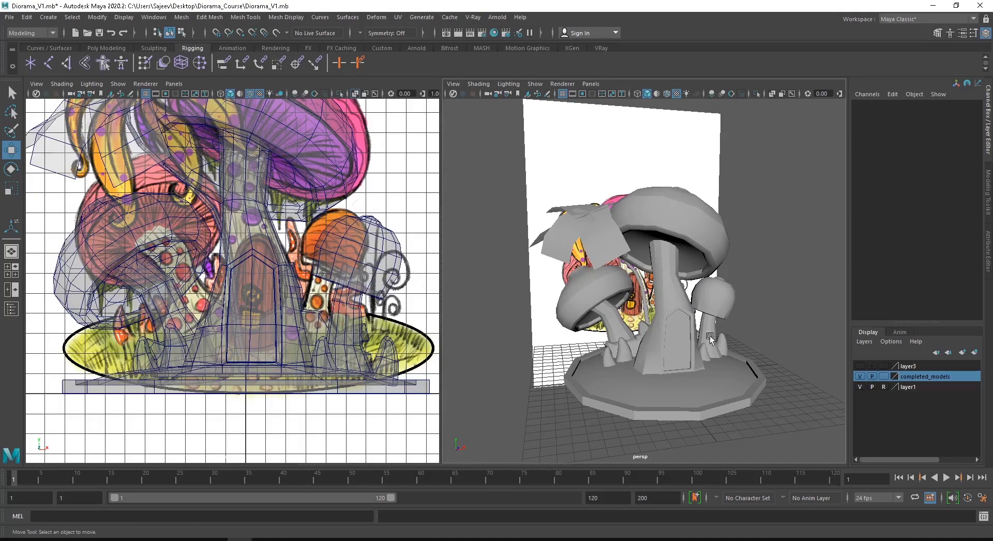
alt+drag(715, 321, 676, 356)
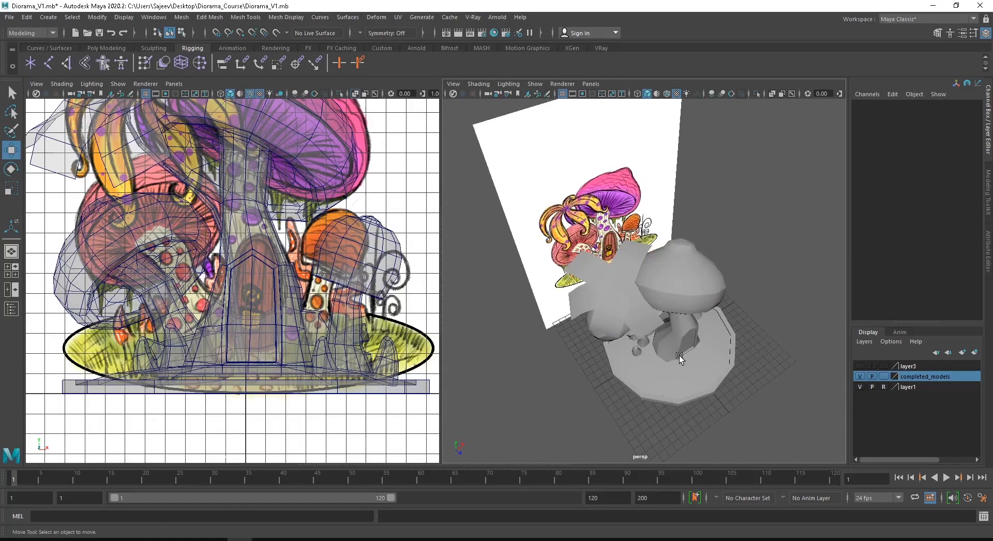